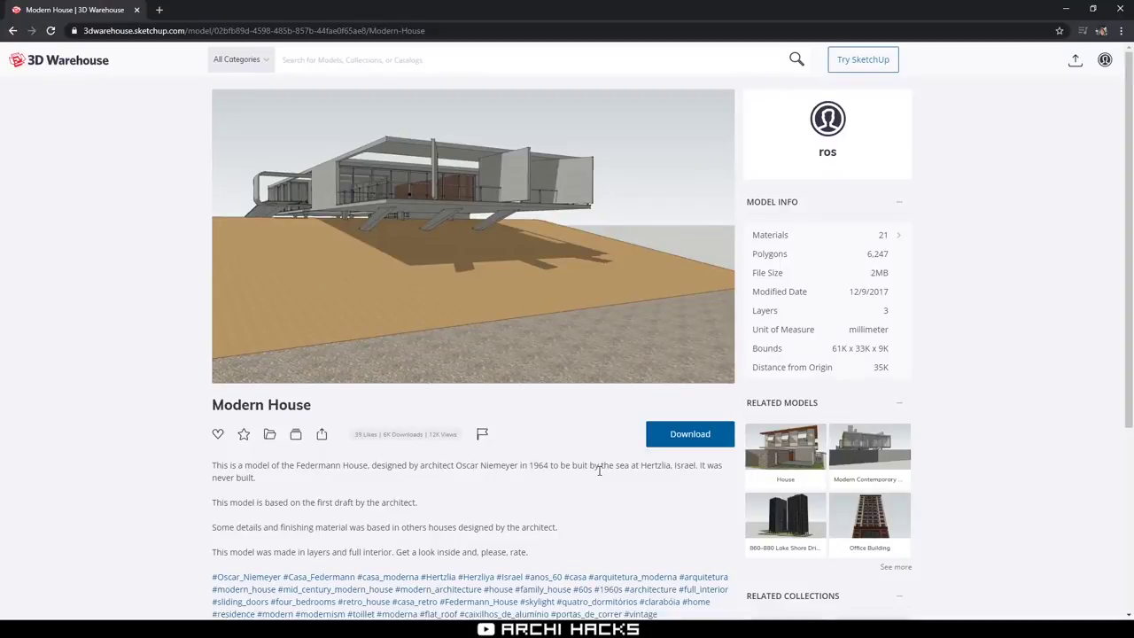
Download the Modern House model from 3D Warehouse and open its SKP file in Rhino, importing faces as mesh with a 22.5 weld angle.
{"action": "left_click", "coordinate": [724, 437]}
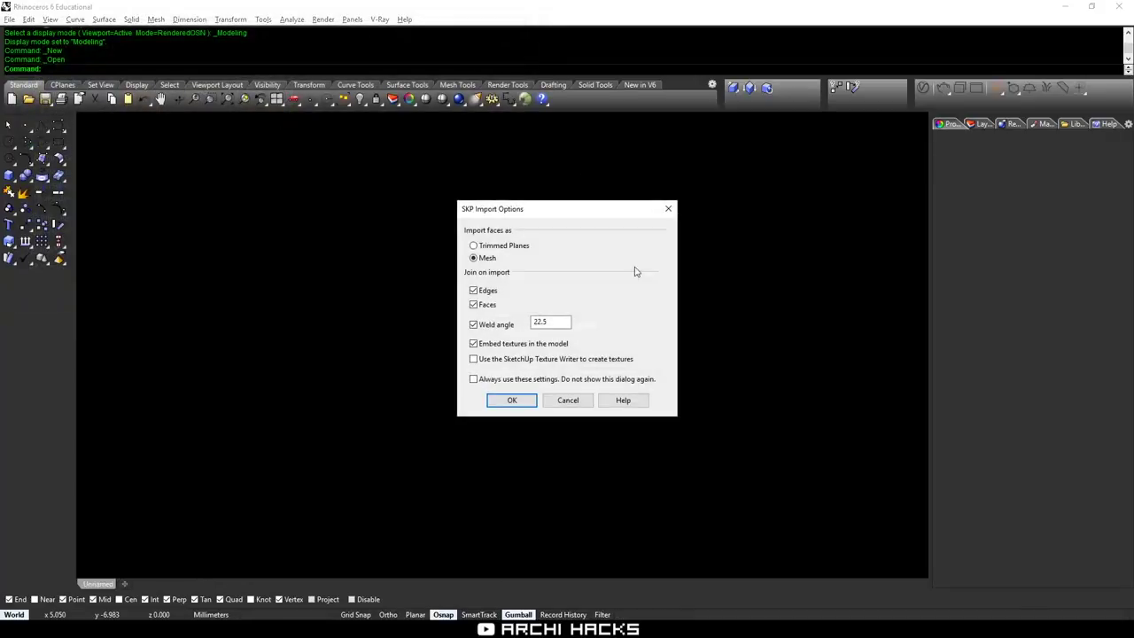
{"action": "left_click", "coordinate": [511, 401]}
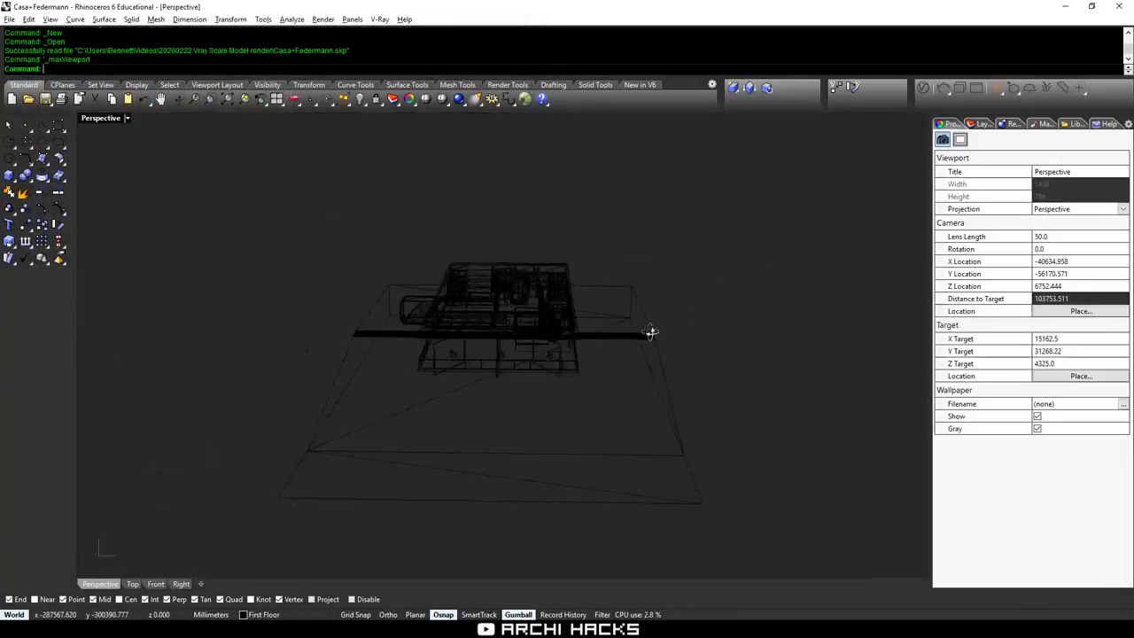
Change the Perspective viewport's display from wireframe to Modeling and on to the RenderedOSN mode.
{"action": "right_click_drag", "start_coordinate": [649, 333], "coordinate": [625, 340]}
{"action": "key", "text": "ctrl+alt+s"}
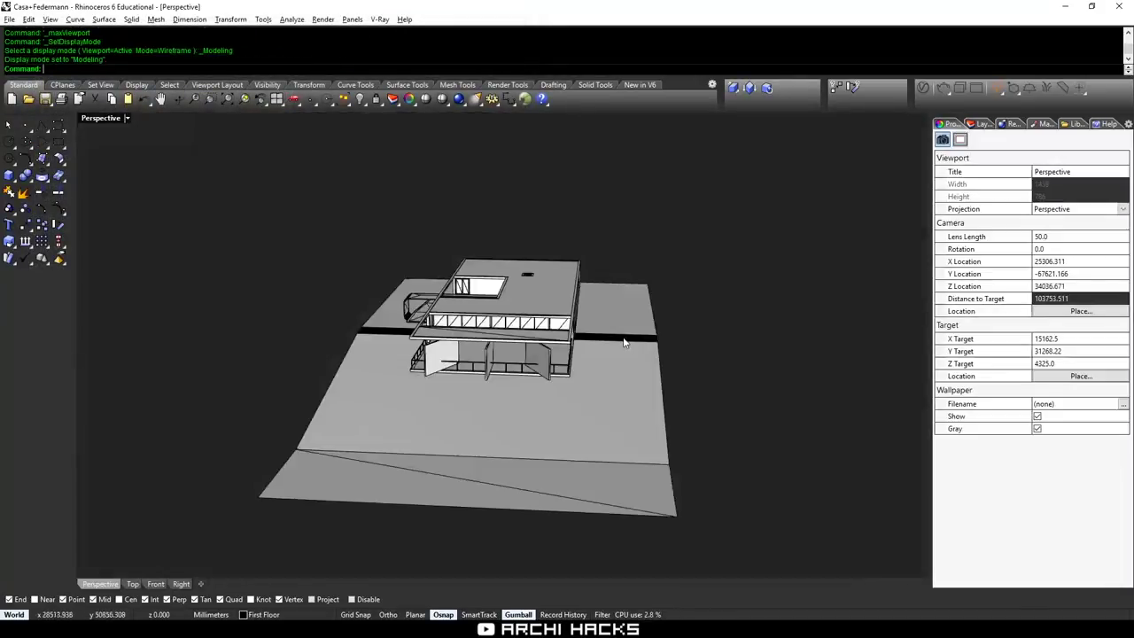
{"action": "mouse_move", "coordinate": [718, 367]}
{"action": "right_mouse_down"}
{"action": "mouse_move", "coordinate": [623, 356]}
{"action": "mouse_move", "coordinate": [616, 383]}
{"action": "mouse_move", "coordinate": [593, 323]}
{"action": "mouse_move", "coordinate": [546, 459]}
{"action": "mouse_move", "coordinate": [591, 413]}
{"action": "mouse_move", "coordinate": [522, 464]}
{"action": "mouse_move", "coordinate": [496, 405]}
{"action": "mouse_move", "coordinate": [506, 422]}
{"action": "mouse_move", "coordinate": [444, 484]}
{"action": "right_mouse_up"}
{"action": "key", "text": "ctrl+alt+r"}
Delete the flat paved mesh in front of the sloping terrain.
{"action": "left_click", "coordinate": [444, 484]}
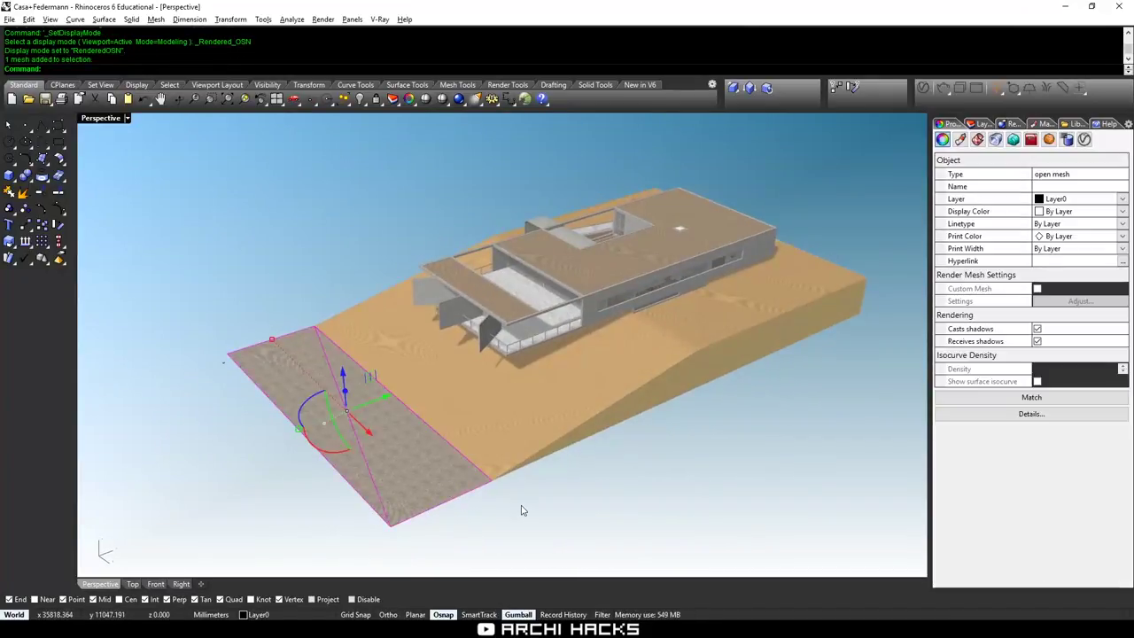
{"action": "key", "text": "Delete"}
{"action": "right_click_drag", "start_coordinate": [521, 510], "coordinate": [531, 417]}
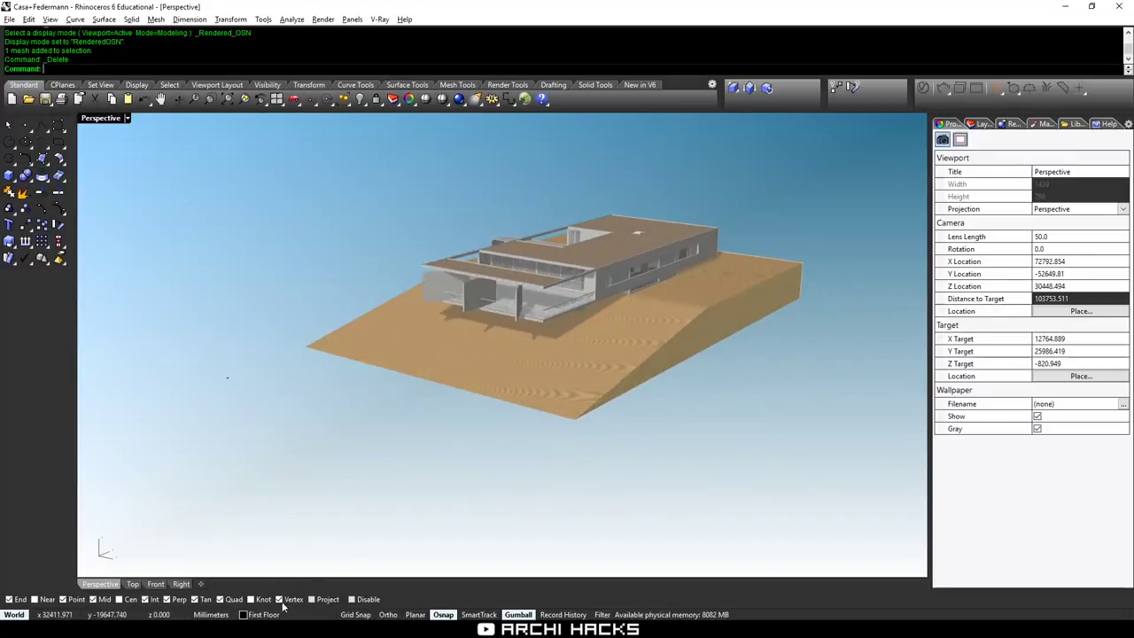
Create a box base under the terrain, spanning its opposite bottom corners and extending downward as a thin slab.
{"action": "right_click_drag", "start_coordinate": [647, 385], "coordinate": [725, 467]}
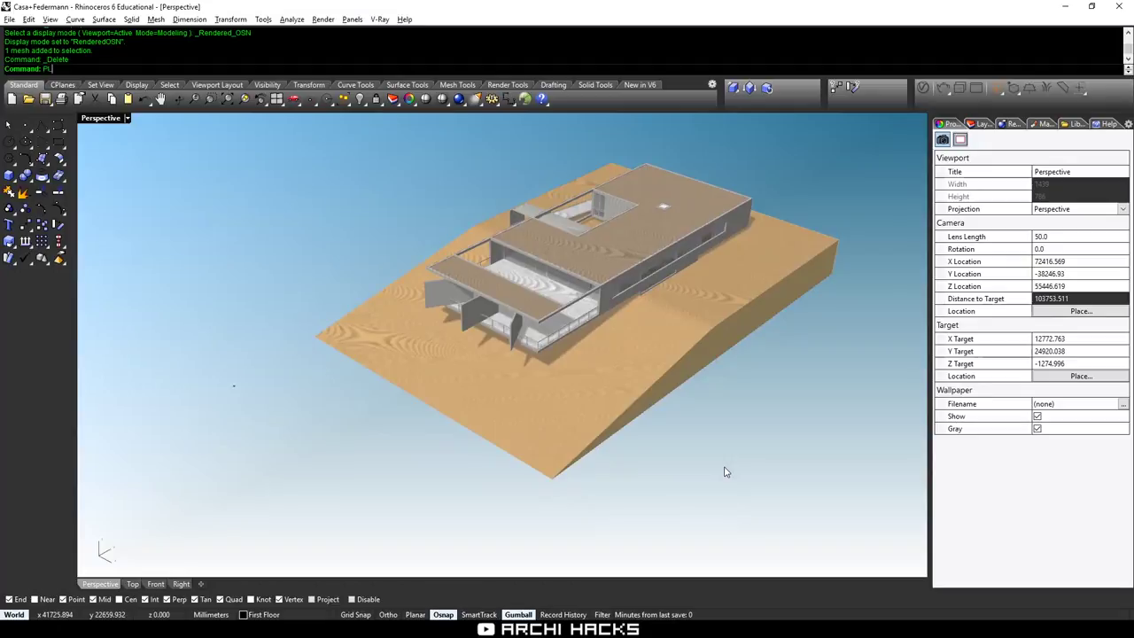
{"action": "type", "text": "Box"}
{"action": "key", "text": "Return"}
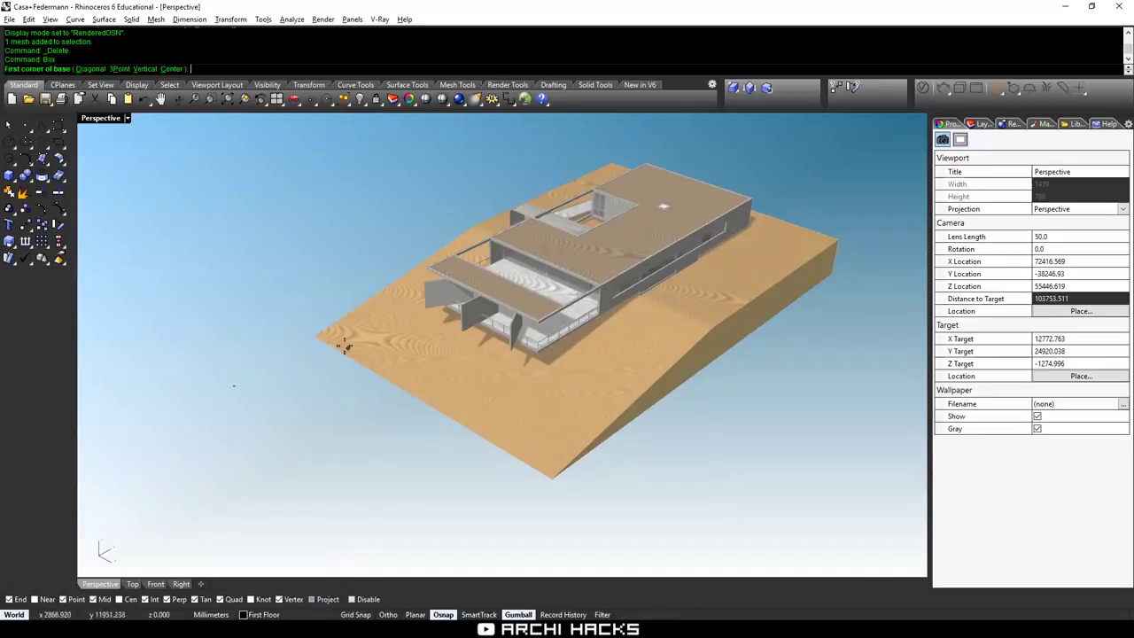
{"action": "left_click", "coordinate": [312, 329]}
{"action": "left_click", "coordinate": [834, 258]}
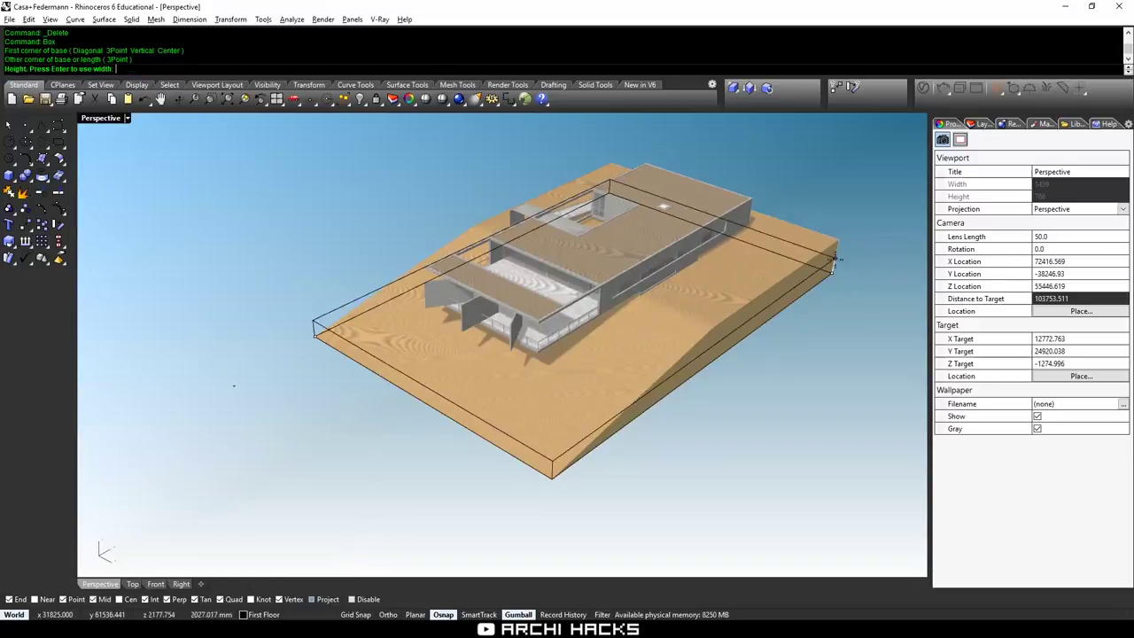
{"action": "left_click", "coordinate": [805, 349]}
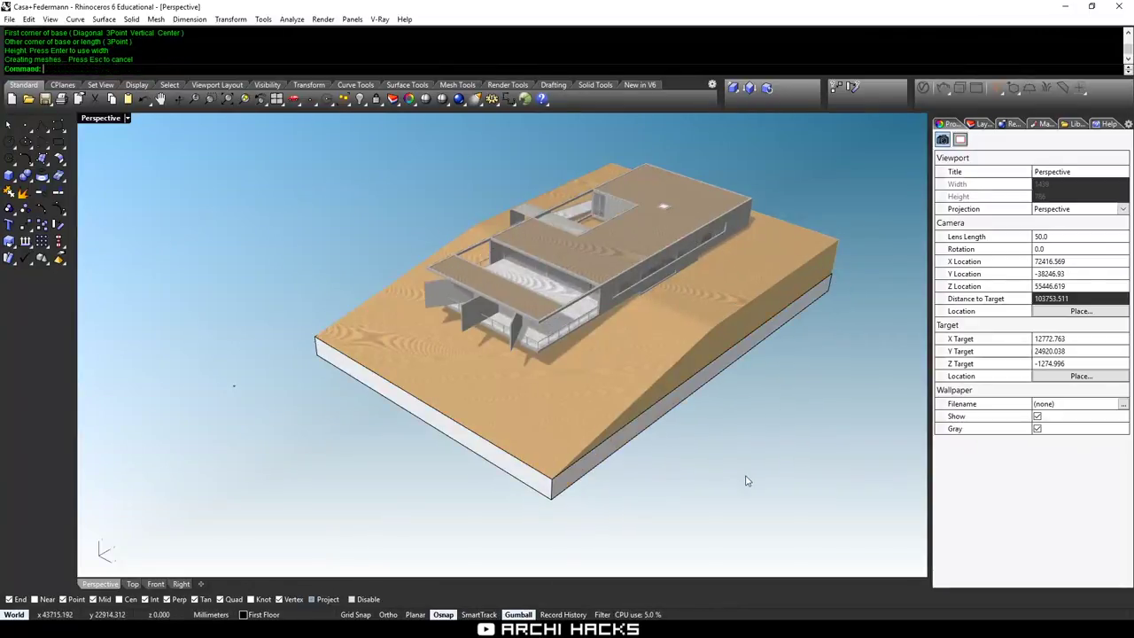
Stretch the base box in one direction with Scale1D so it extends beyond the terrain's low front edge.
{"action": "right_click_drag", "start_coordinate": [695, 470], "coordinate": [688, 420]}
{"action": "left_click", "coordinate": [575, 436]}
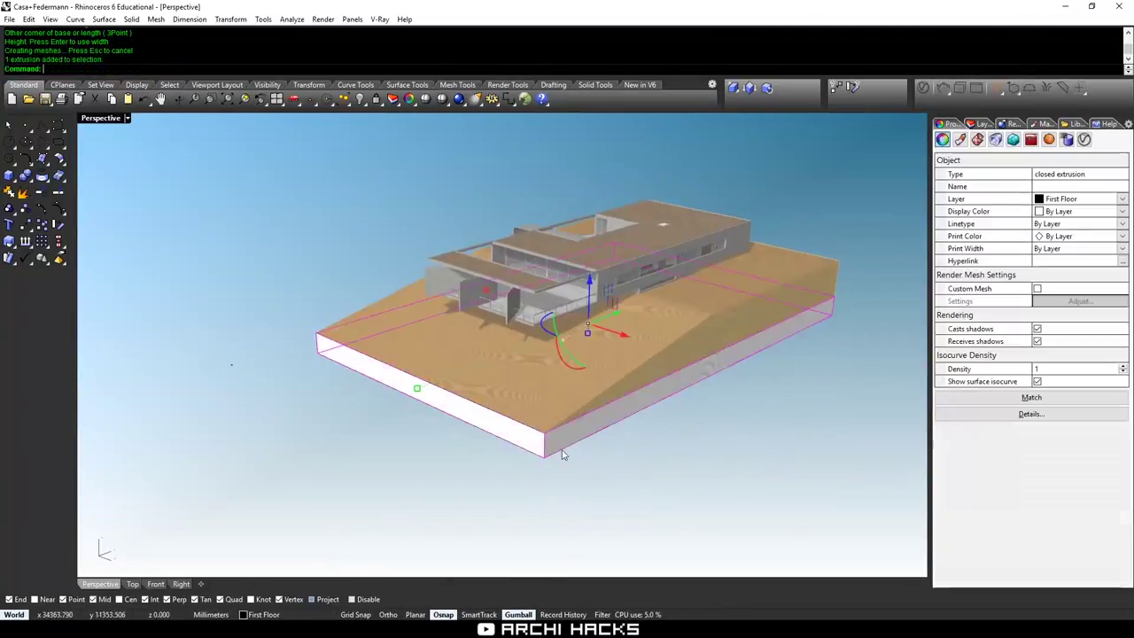
{"action": "type", "text": "S11"}
{"action": "key", "text": "Return"}
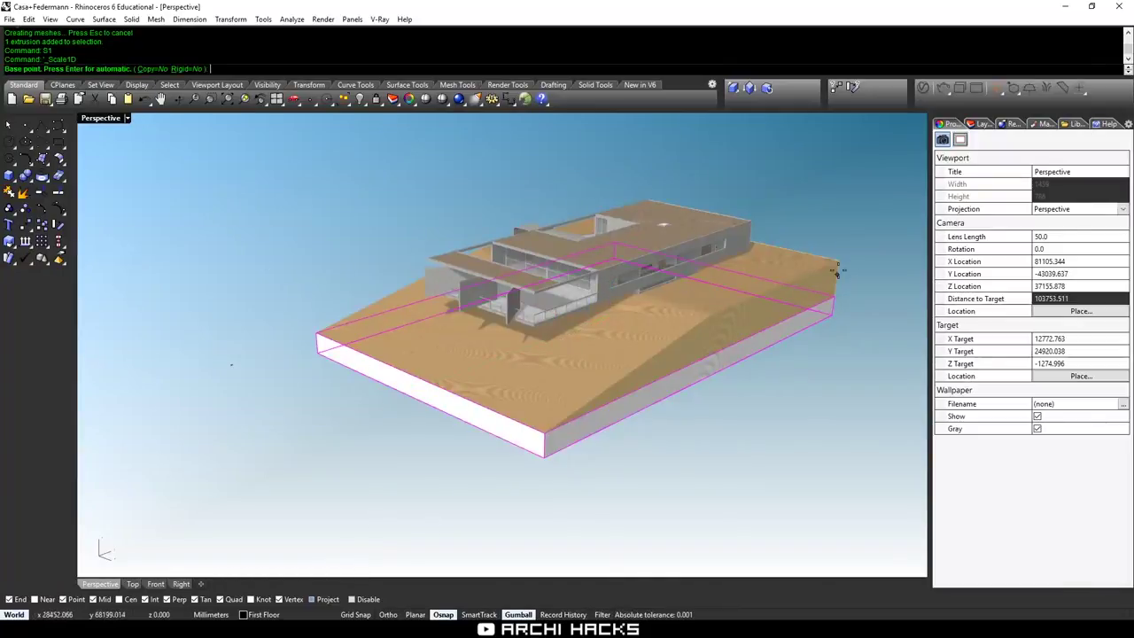
{"action": "left_click", "coordinate": [833, 298]}
{"action": "left_click", "coordinate": [544, 434]}
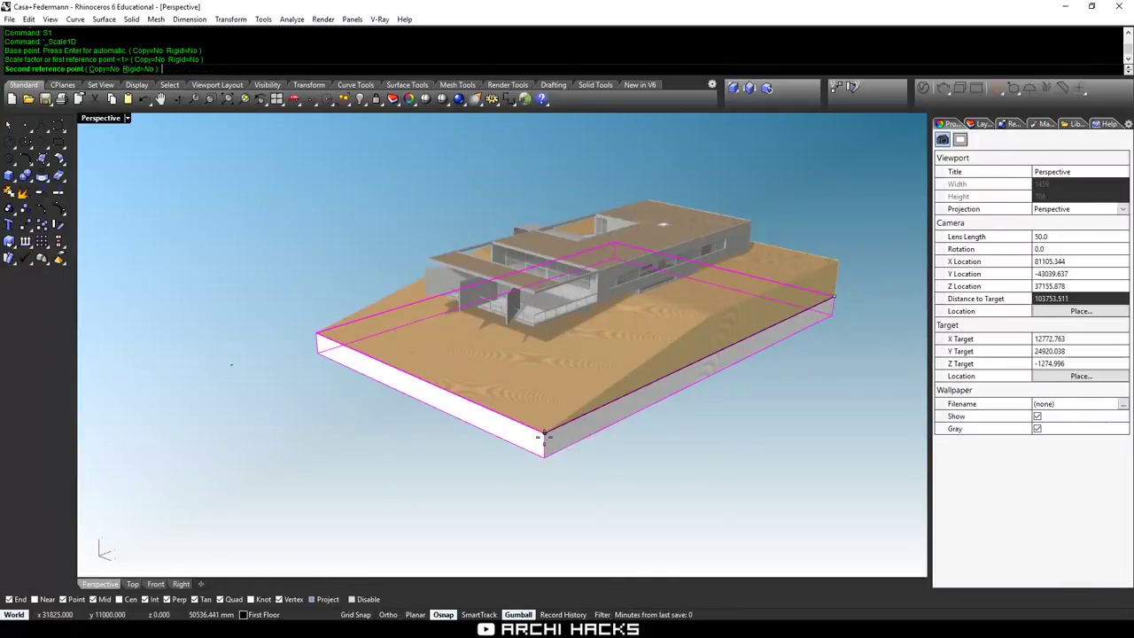
{"action": "left_click", "coordinate": [428, 488]}
{"action": "left_click", "coordinate": [620, 475]}
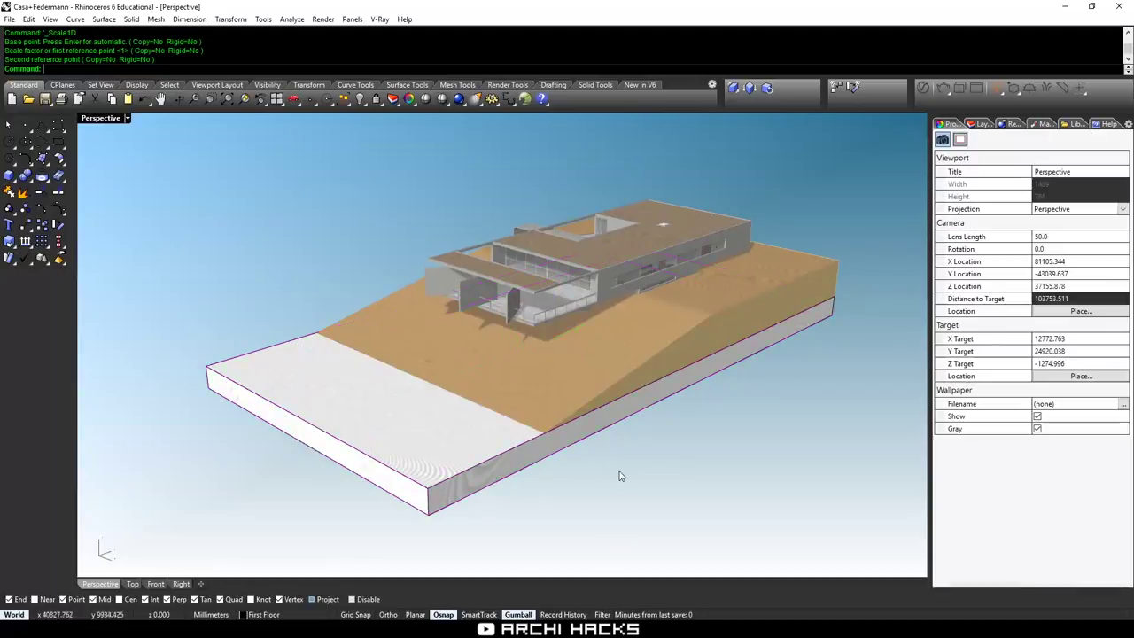
Select the base box and terrain meshes and apply the V-Ray Wood & Laminate material Laminate A01 120cm to them.
{"action": "right_click_drag", "start_coordinate": [620, 475], "coordinate": [591, 460]}
{"action": "left_click_drag", "start_coordinate": [672, 527], "coordinate": [483, 419]}
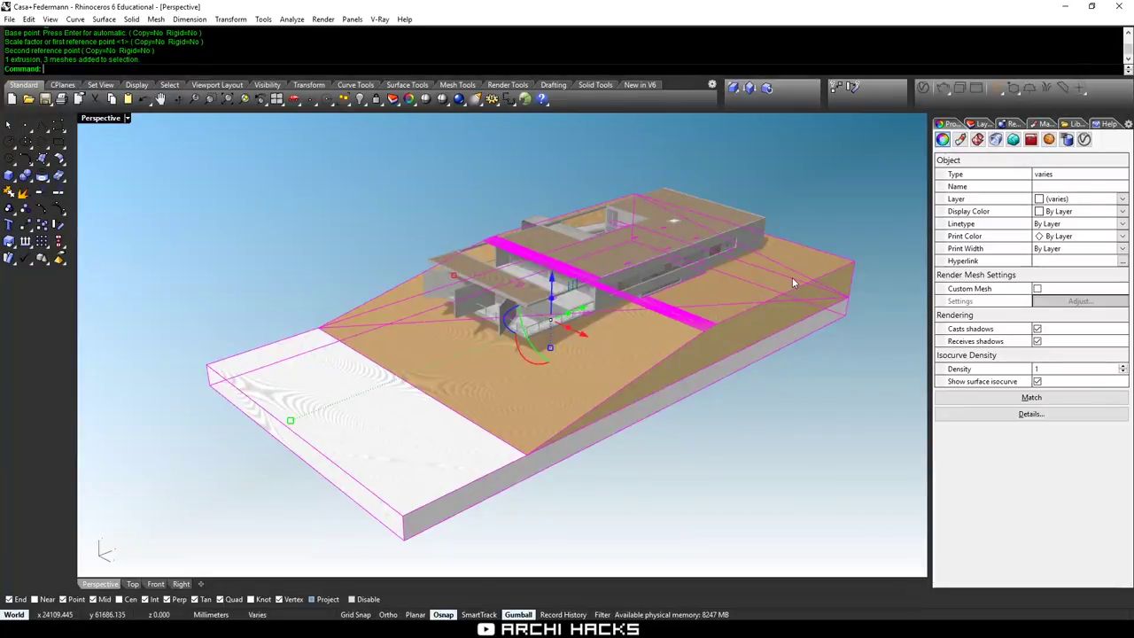
{"action": "left_click", "coordinate": [923, 88]}
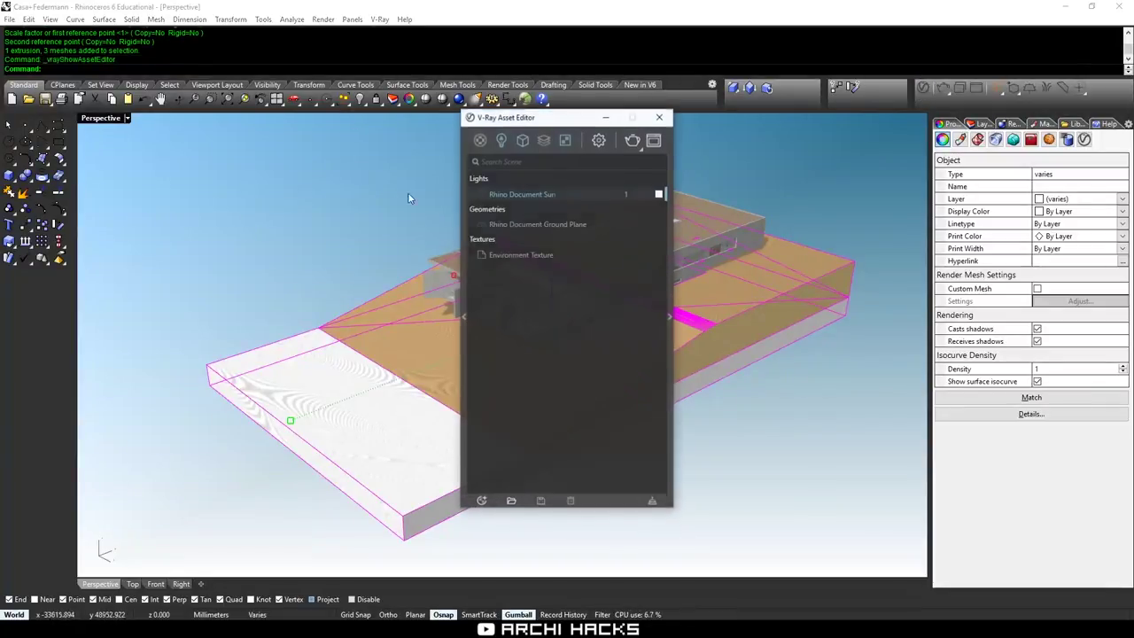
{"action": "left_click", "coordinate": [461, 216]}
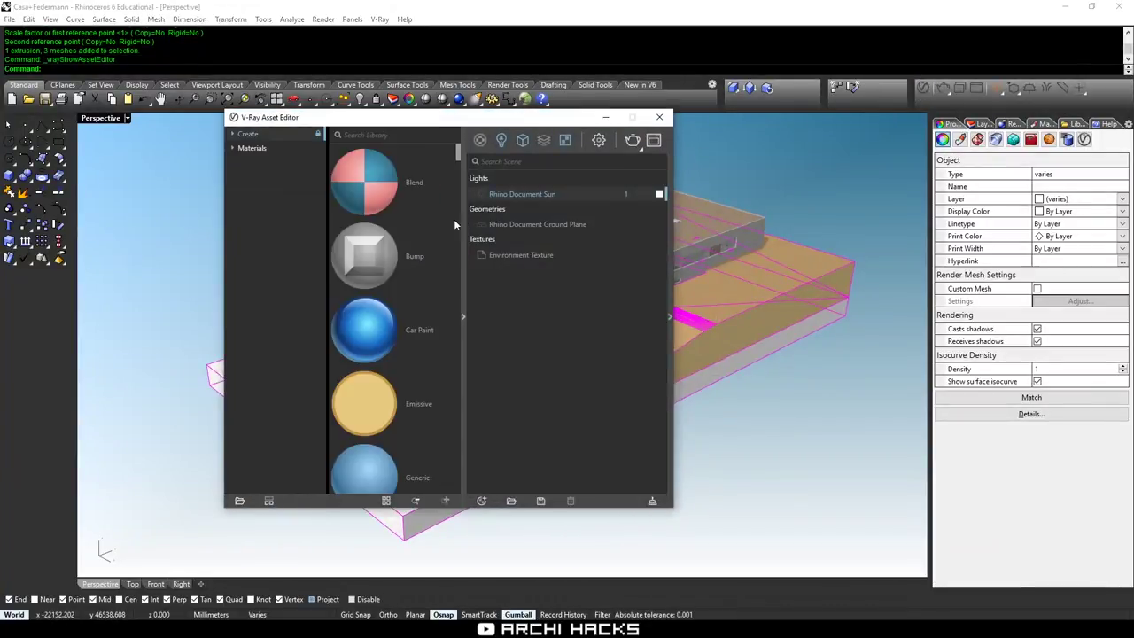
{"action": "left_click", "coordinate": [234, 150]}
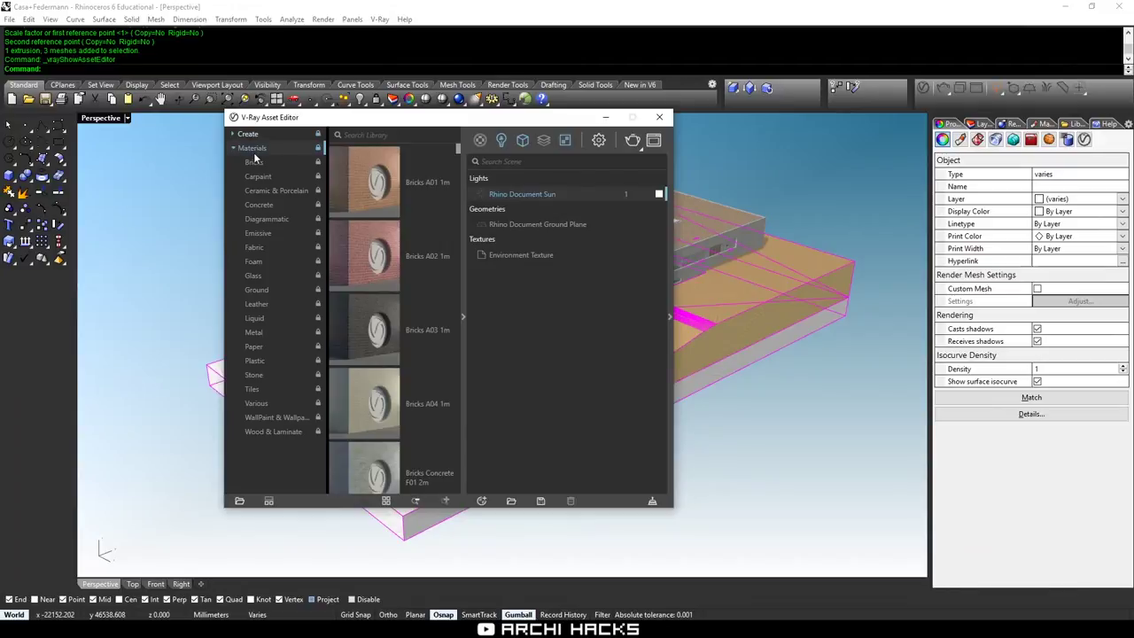
{"action": "left_click", "coordinate": [262, 432]}
{"action": "scroll", "coordinate": [403, 221], "scroll_direction": "down", "scroll_amount": 5}
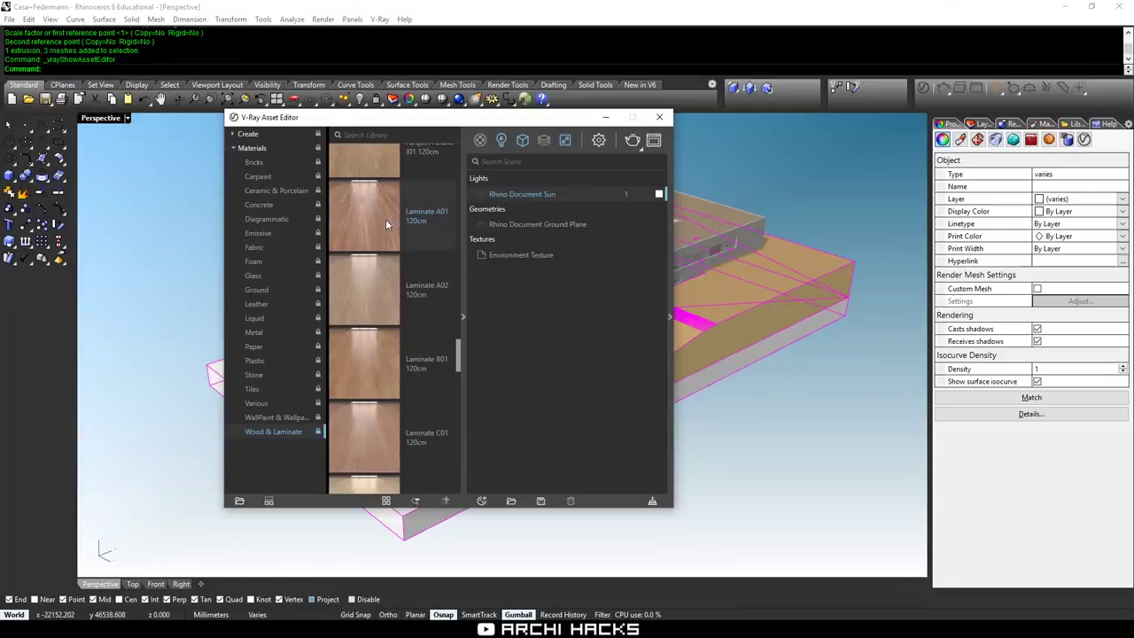
{"action": "left_click_drag", "start_coordinate": [385, 219], "coordinate": [423, 213]}
{"action": "right_click", "coordinate": [390, 226]}
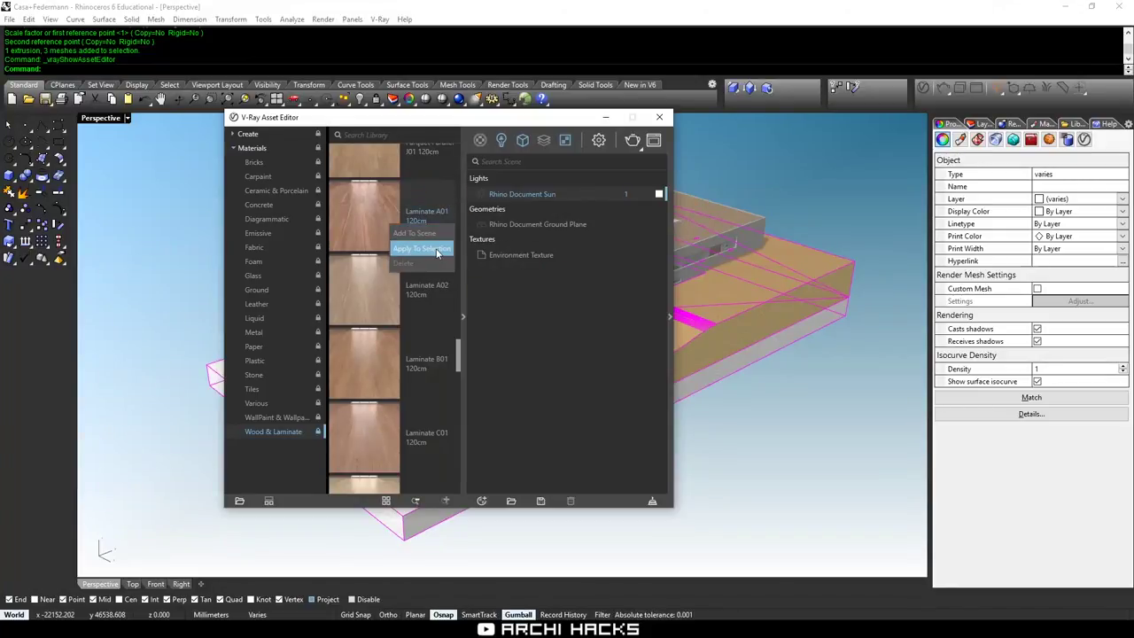
{"action": "left_click", "coordinate": [436, 249]}
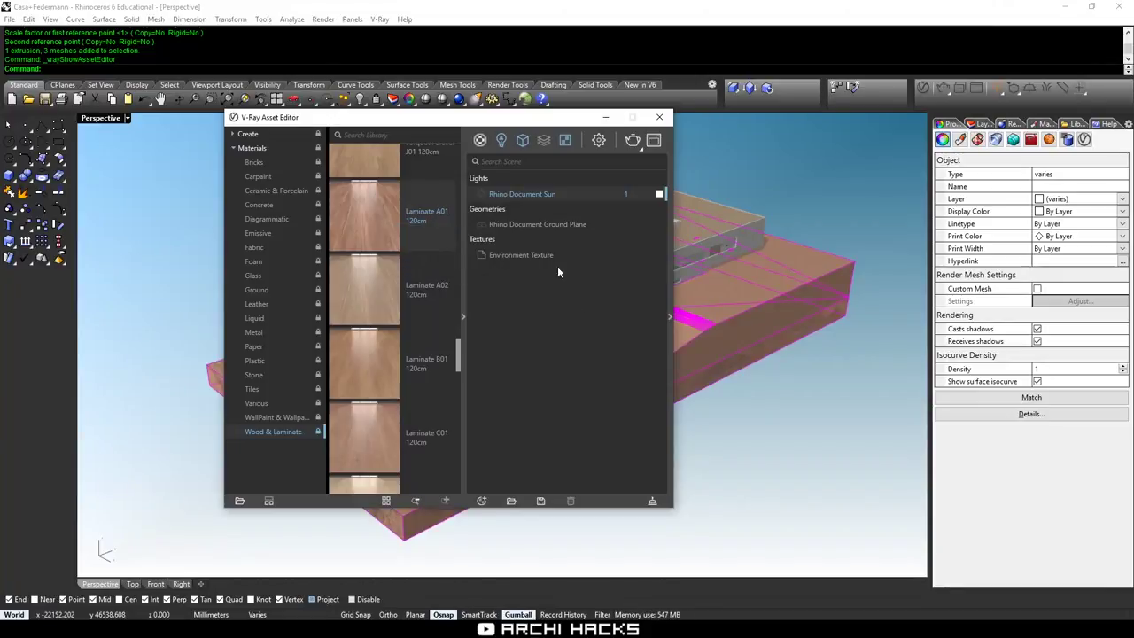
Check the scene's material list in the V-Ray Asset Editor and close the editor.
{"action": "left_click_drag", "start_coordinate": [542, 123], "coordinate": [396, 134]}
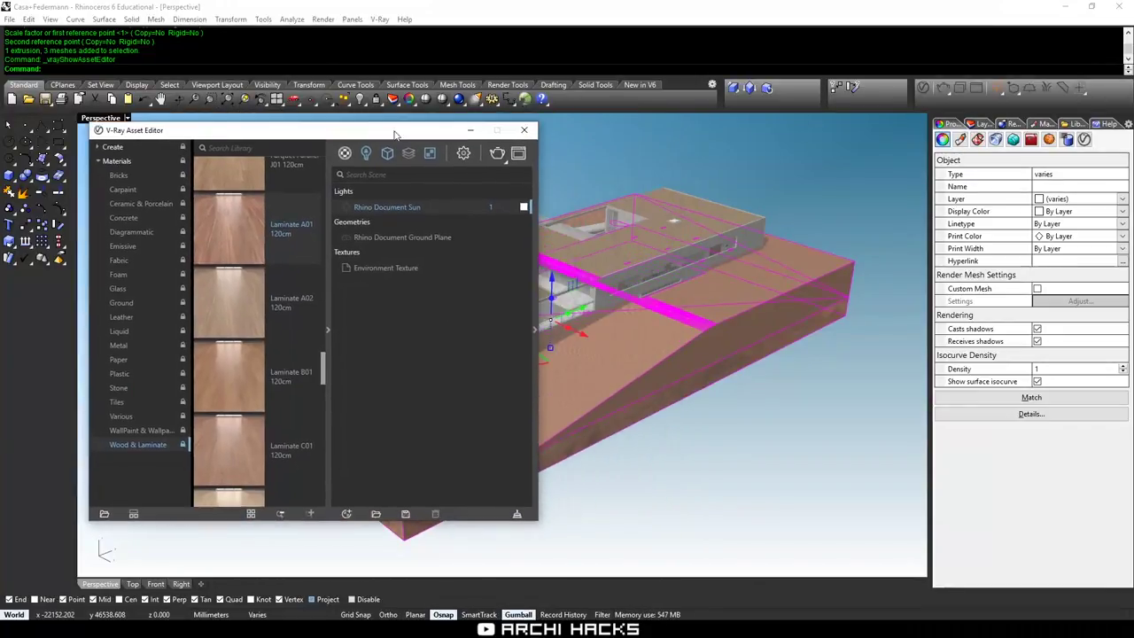
{"action": "left_click", "coordinate": [344, 154]}
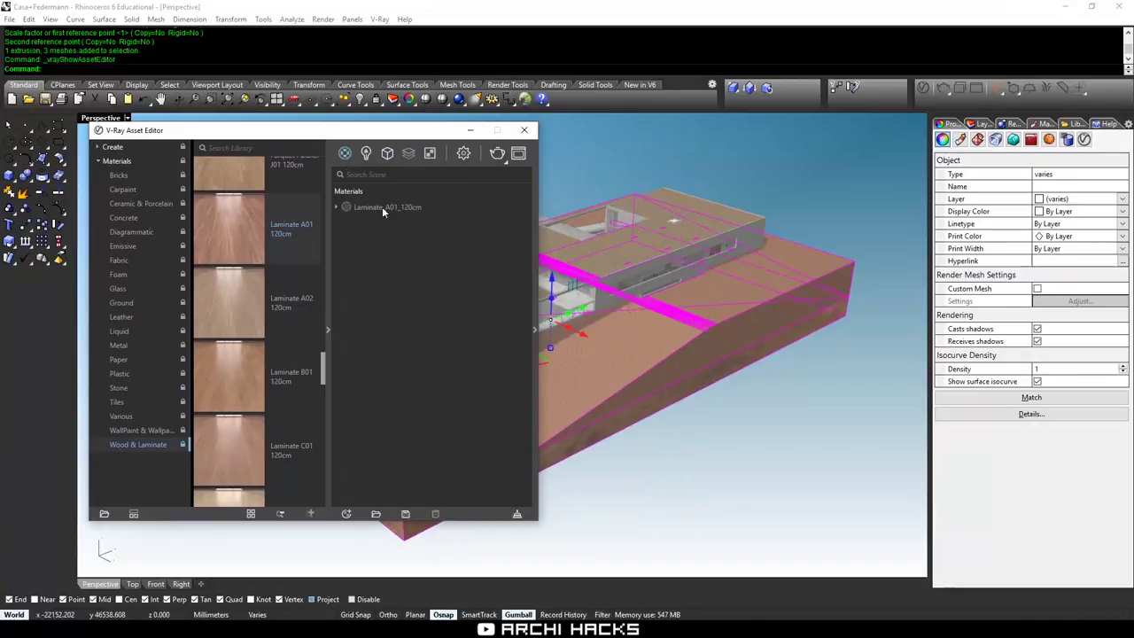
{"action": "left_click", "coordinate": [523, 130]}
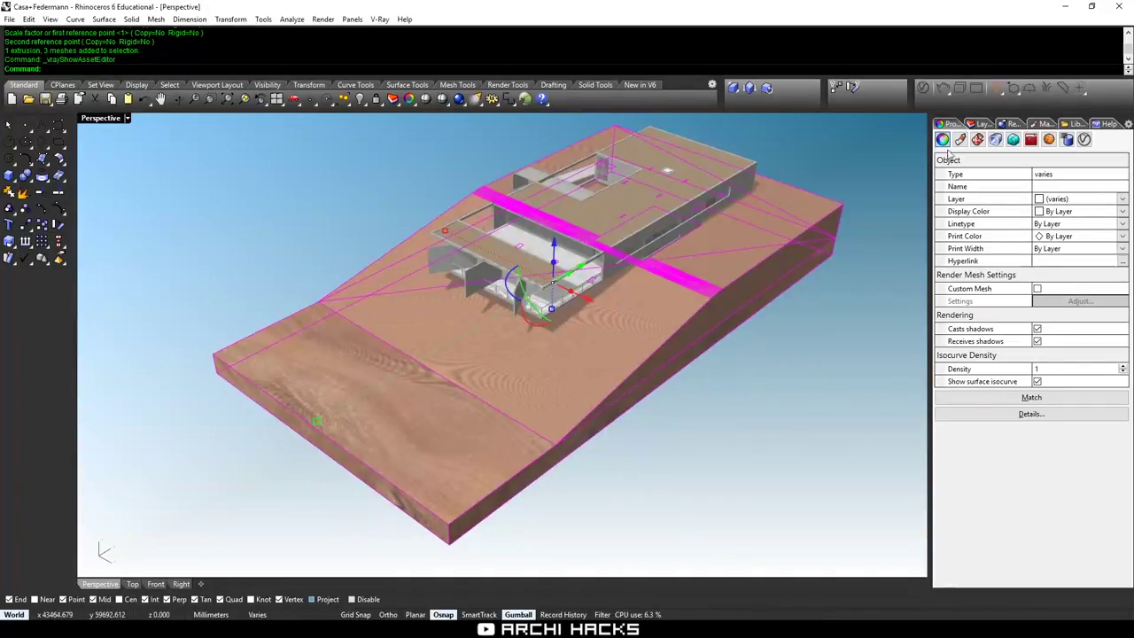
Apply capped box mapping to the terrain and base from the slab's front corner, about 22,476 by 22,470 by 20,050 mm.
{"action": "left_click", "coordinate": [977, 139]}
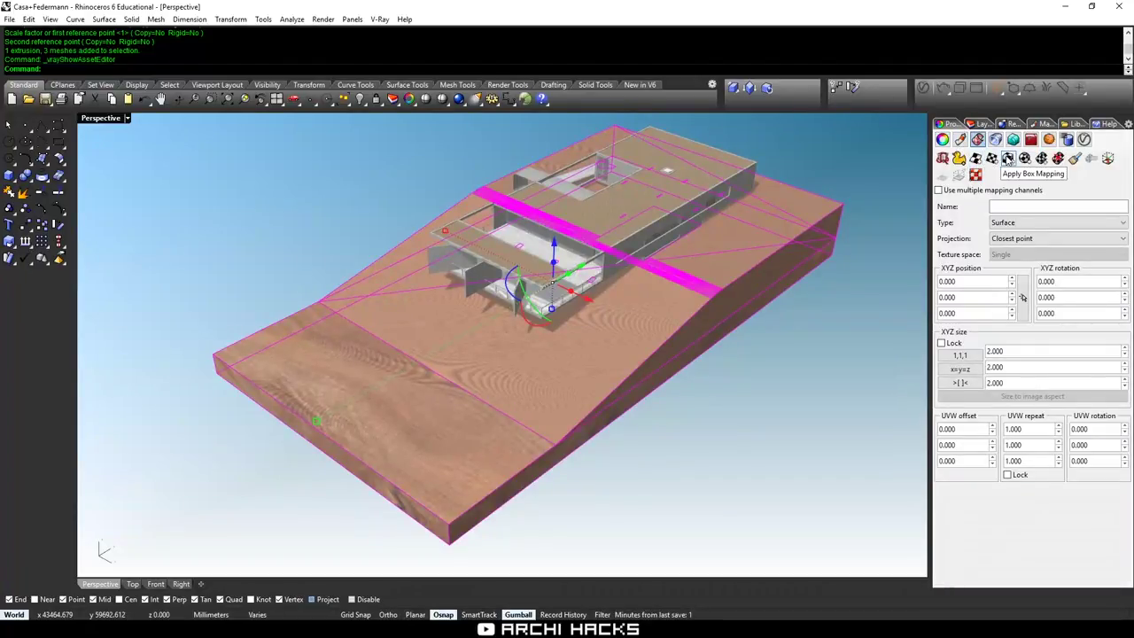
{"action": "left_click", "coordinate": [1007, 158]}
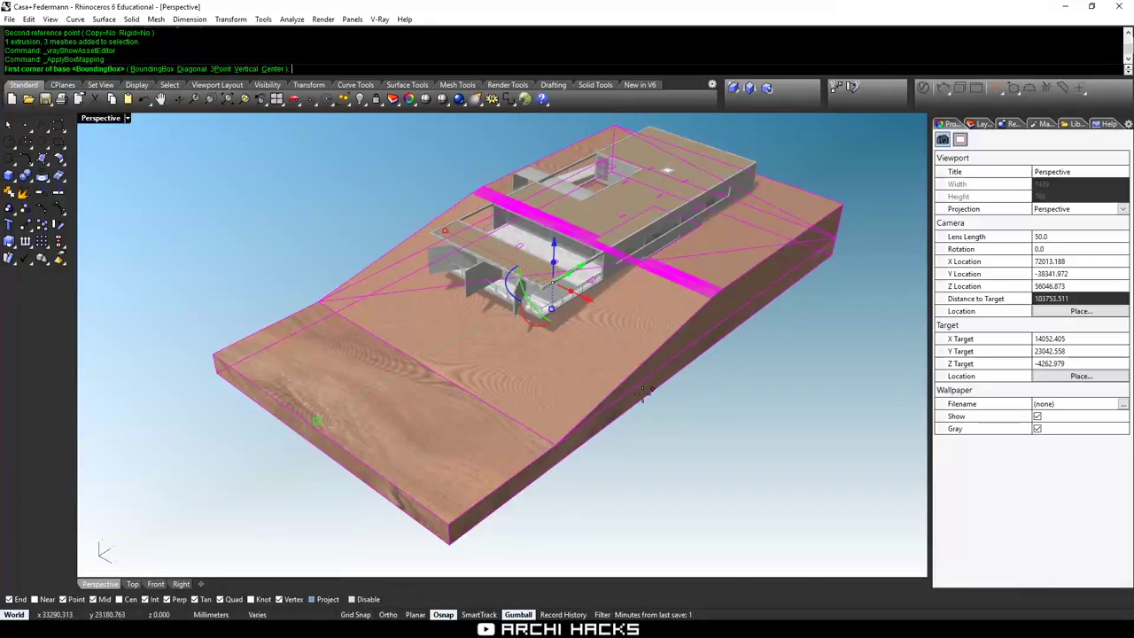
{"action": "right_click_drag", "start_coordinate": [579, 377], "coordinate": [635, 340], "text": "shift"}
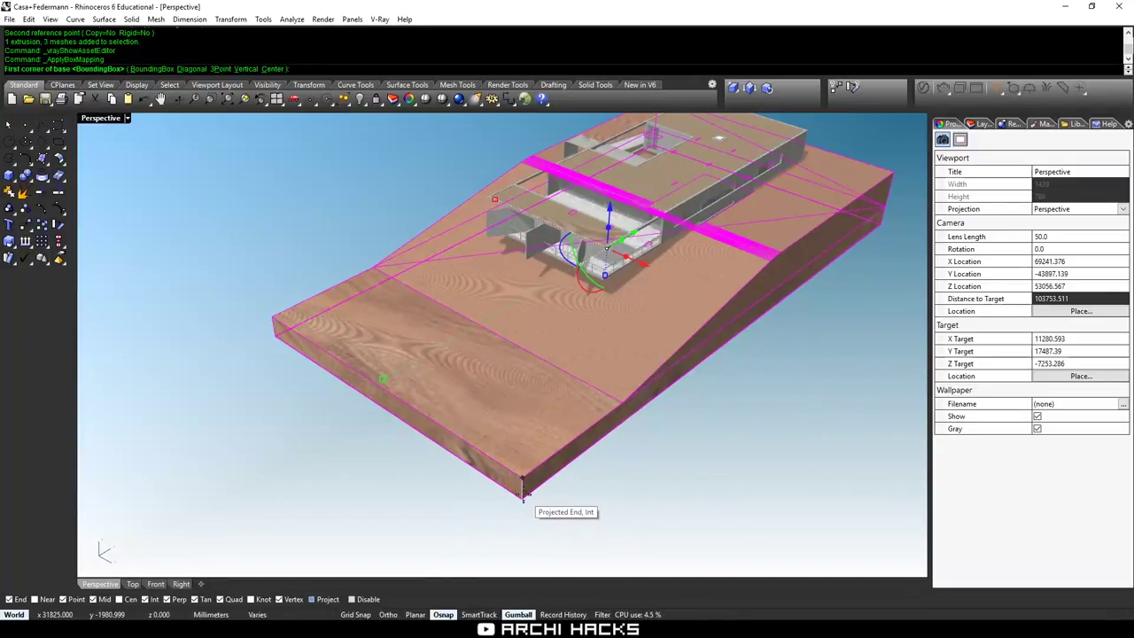
{"action": "left_click", "coordinate": [523, 479]}
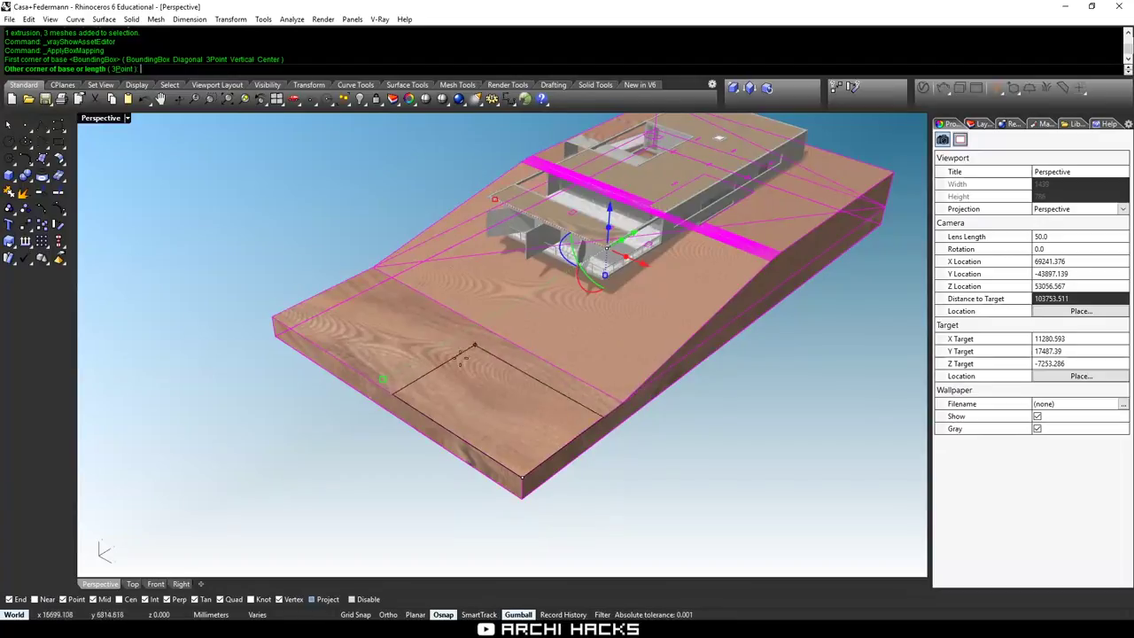
{"action": "key", "text": "F8"}
{"action": "key", "text": "F8"}
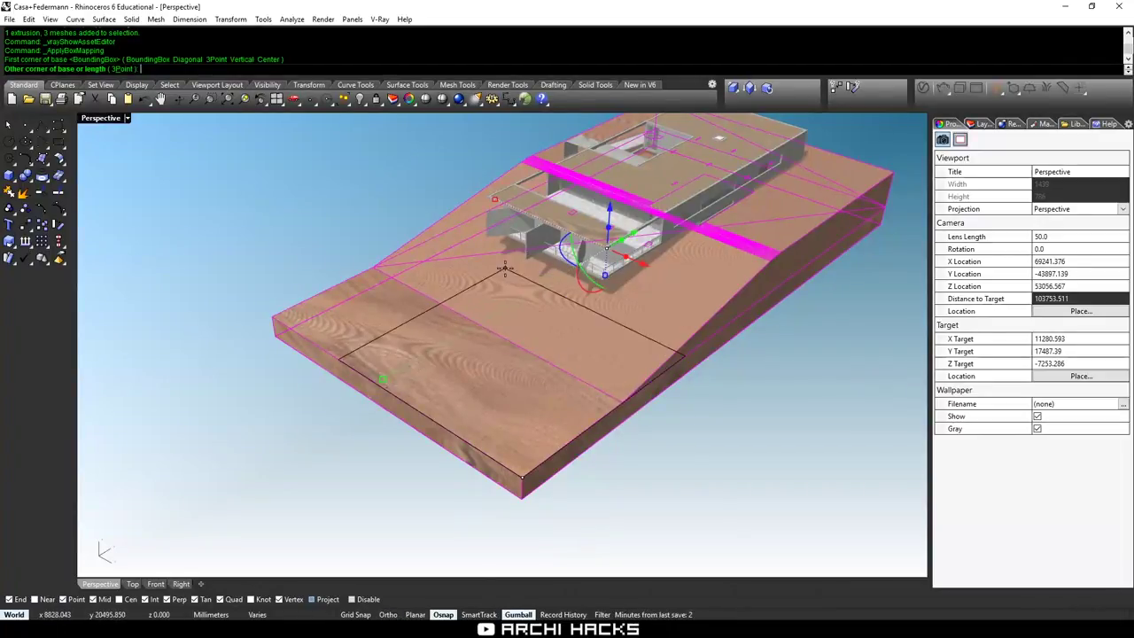
{"action": "left_click", "coordinate": [509, 270]}
{"action": "scroll", "coordinate": [523, 292], "scroll_direction": "down", "scroll_amount": 4}
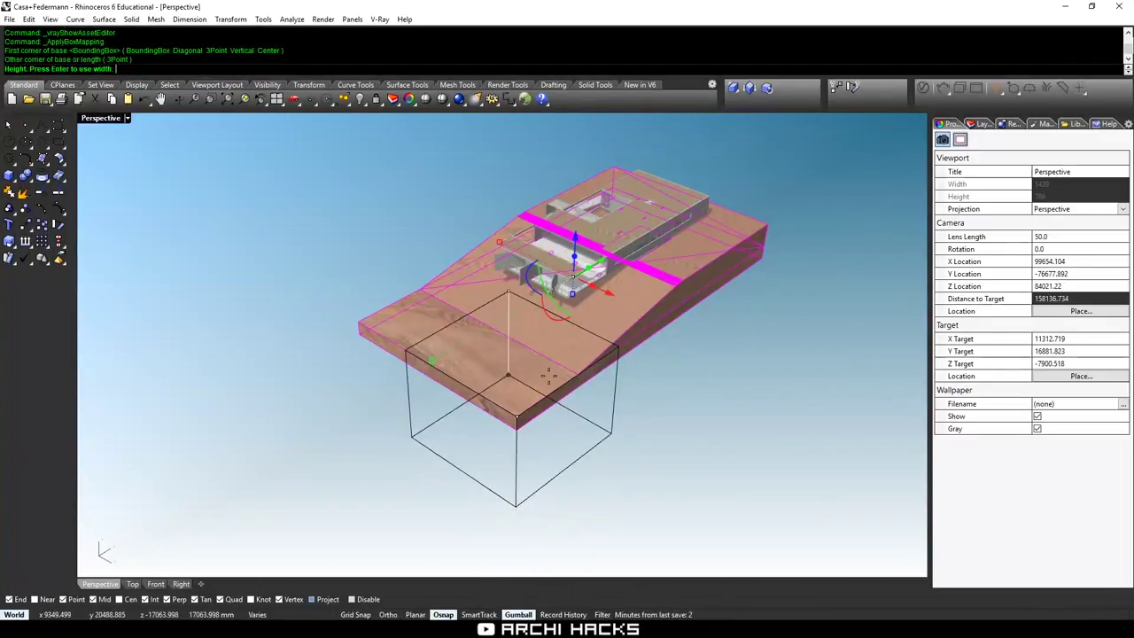
{"action": "left_click", "coordinate": [587, 421]}
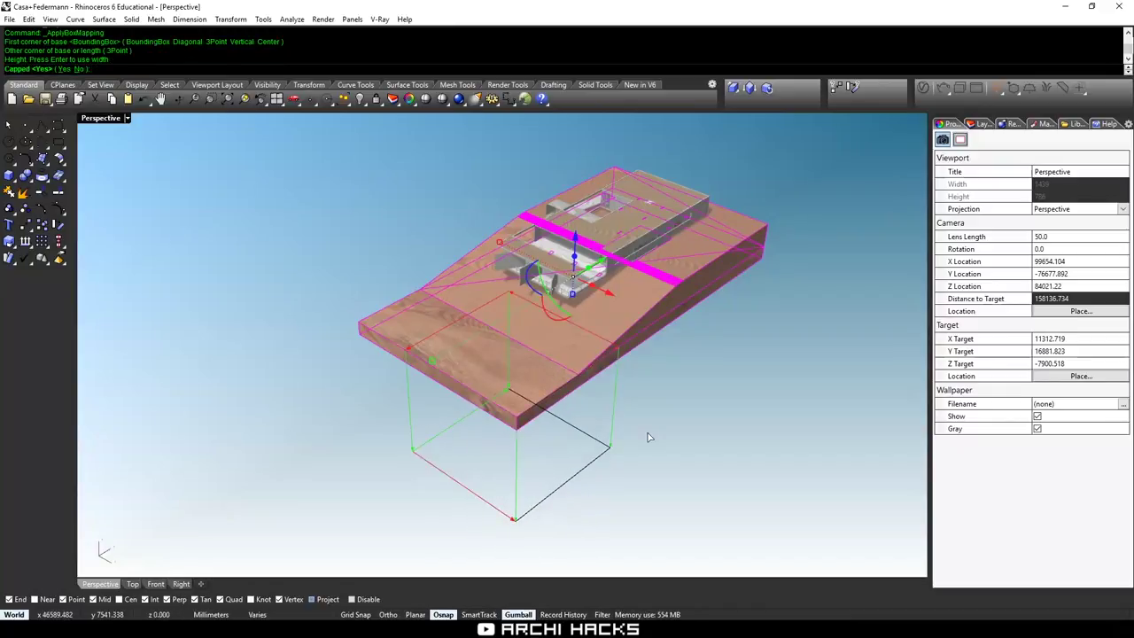
{"action": "key", "text": "Return"}
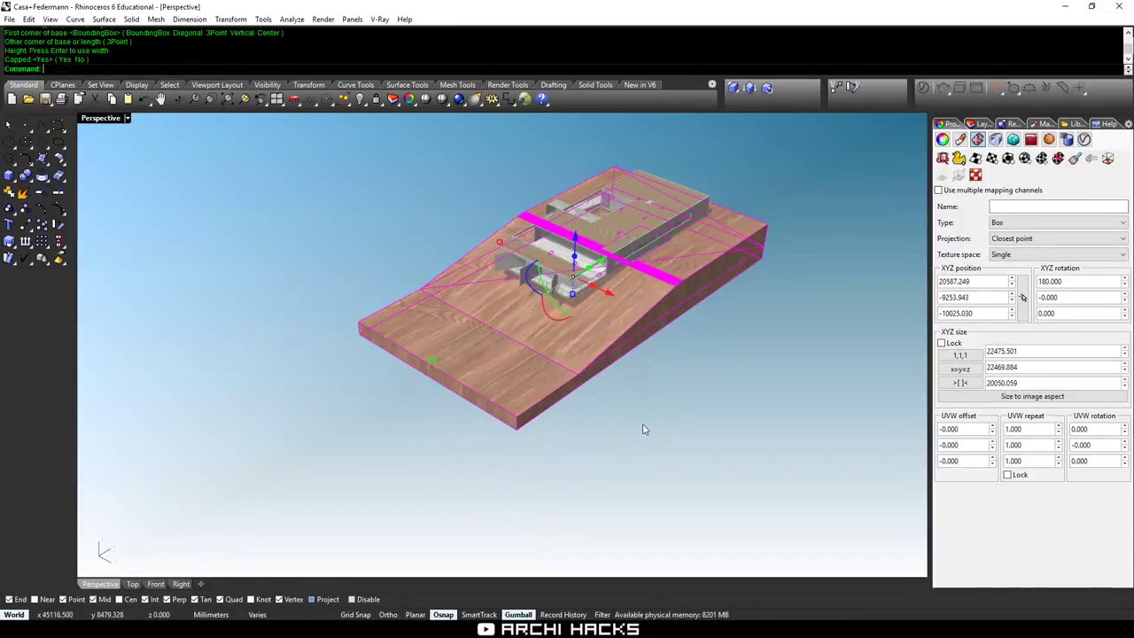
Inspect the wood grain on the terrain and base, and show the mapping widget for their box mapping.
{"action": "right_click_drag", "start_coordinate": [545, 431], "coordinate": [562, 377]}
{"action": "scroll", "coordinate": [544, 338], "scroll_direction": "up", "scroll_amount": 5}
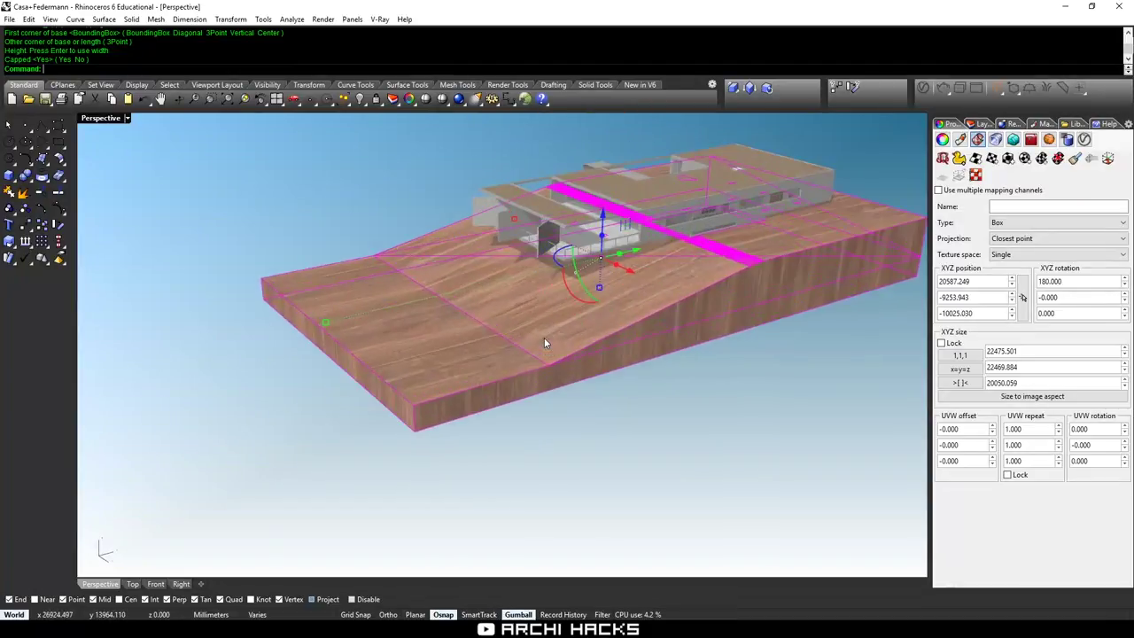
{"action": "scroll", "coordinate": [653, 280], "scroll_direction": "down", "scroll_amount": 2}
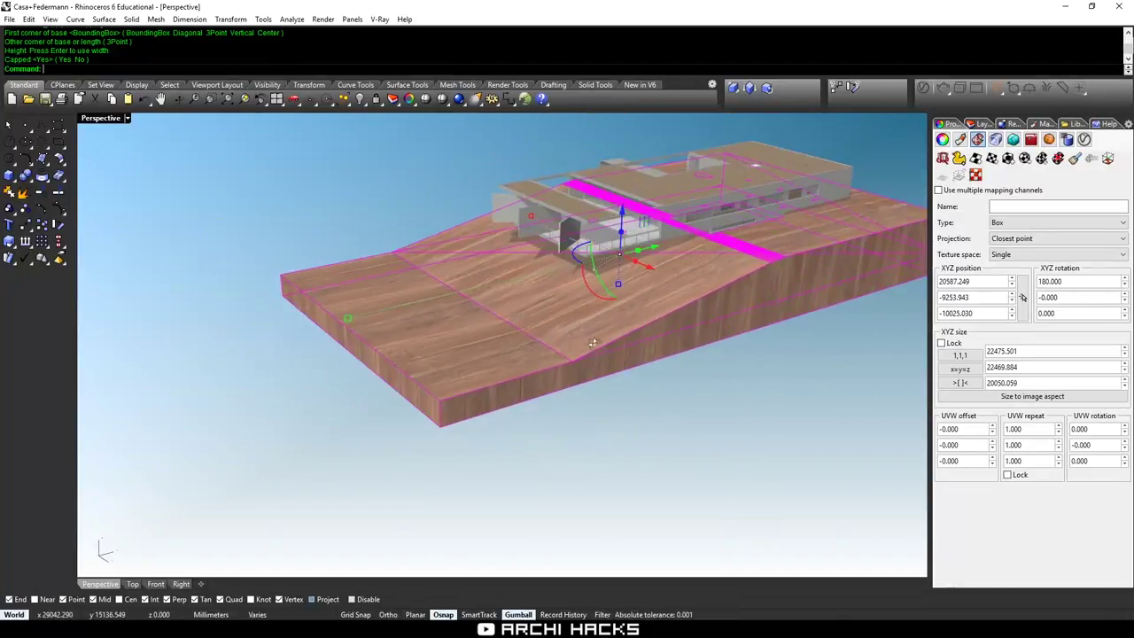
{"action": "right_click_drag", "start_coordinate": [643, 325], "coordinate": [618, 396]}
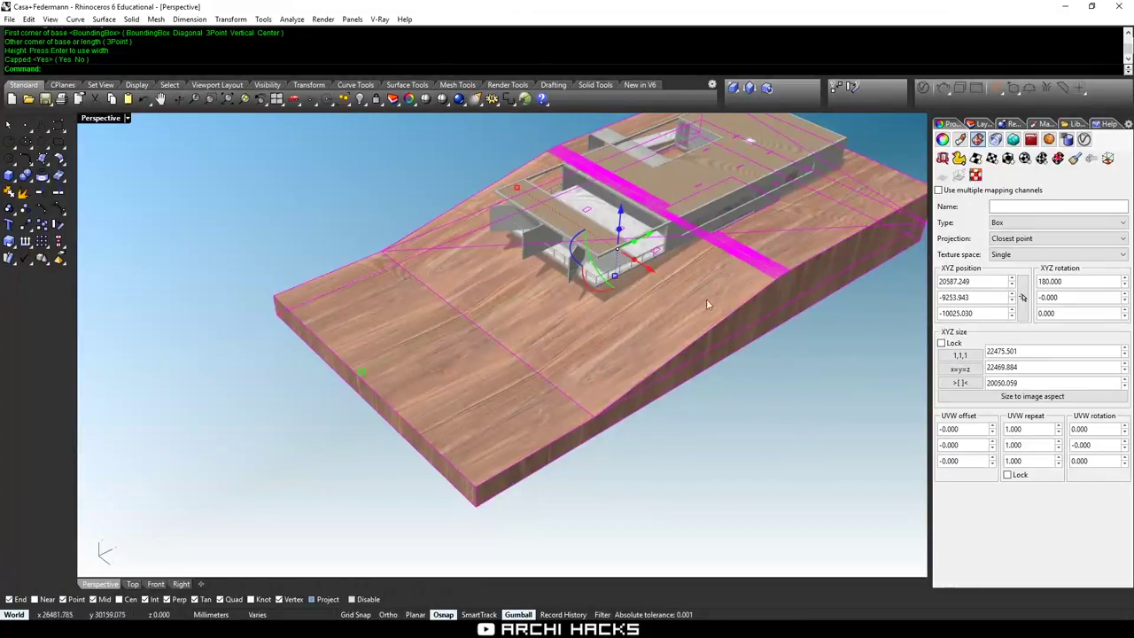
{"action": "left_click", "coordinate": [1108, 159]}
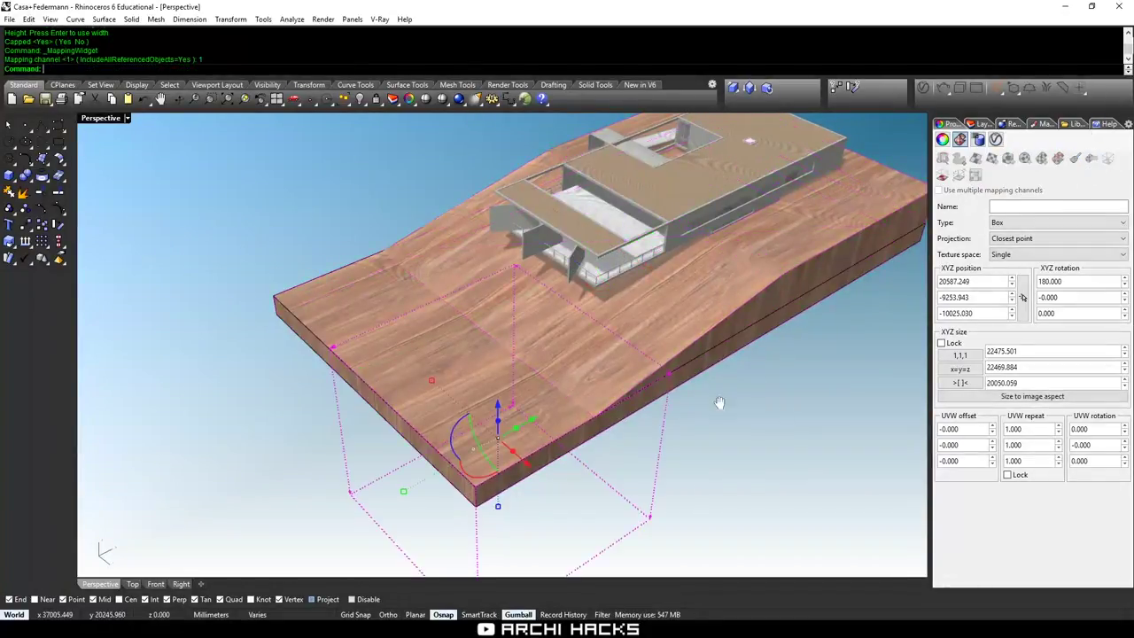
Scale the terrain and base's box mapping widget to about 34,111 mm in X and 16,235 mm in Y, and deselect it.
{"action": "scroll", "coordinate": [756, 309], "scroll_direction": "up", "scroll_amount": 5}
{"action": "scroll", "coordinate": [587, 319], "scroll_direction": "down", "scroll_amount": 2}
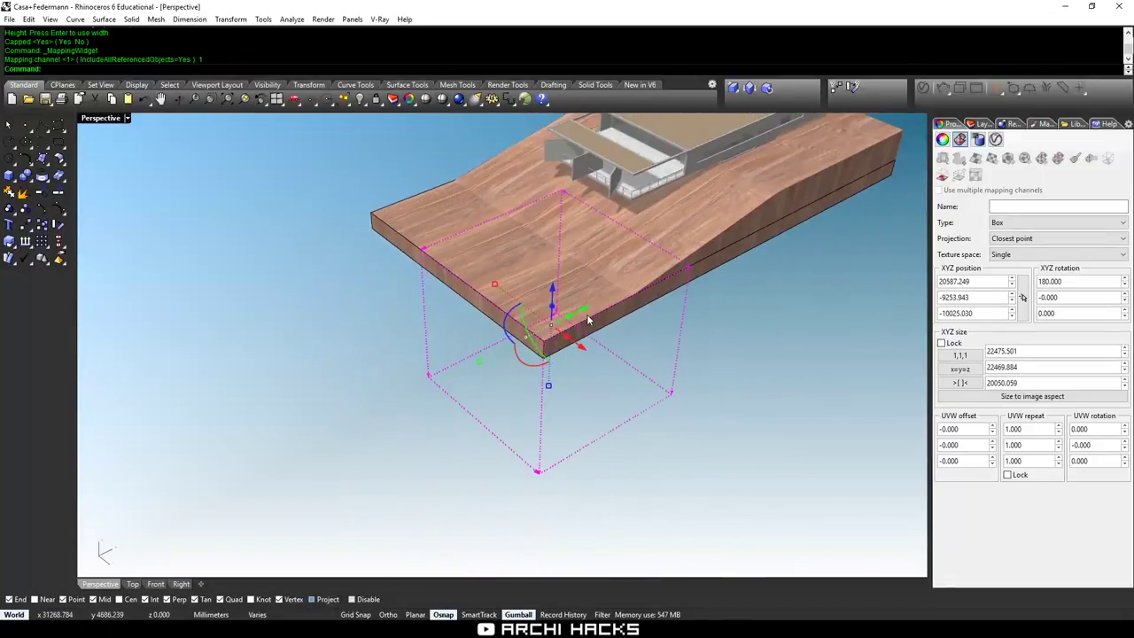
{"action": "right_click_drag", "start_coordinate": [587, 321], "coordinate": [490, 395]}
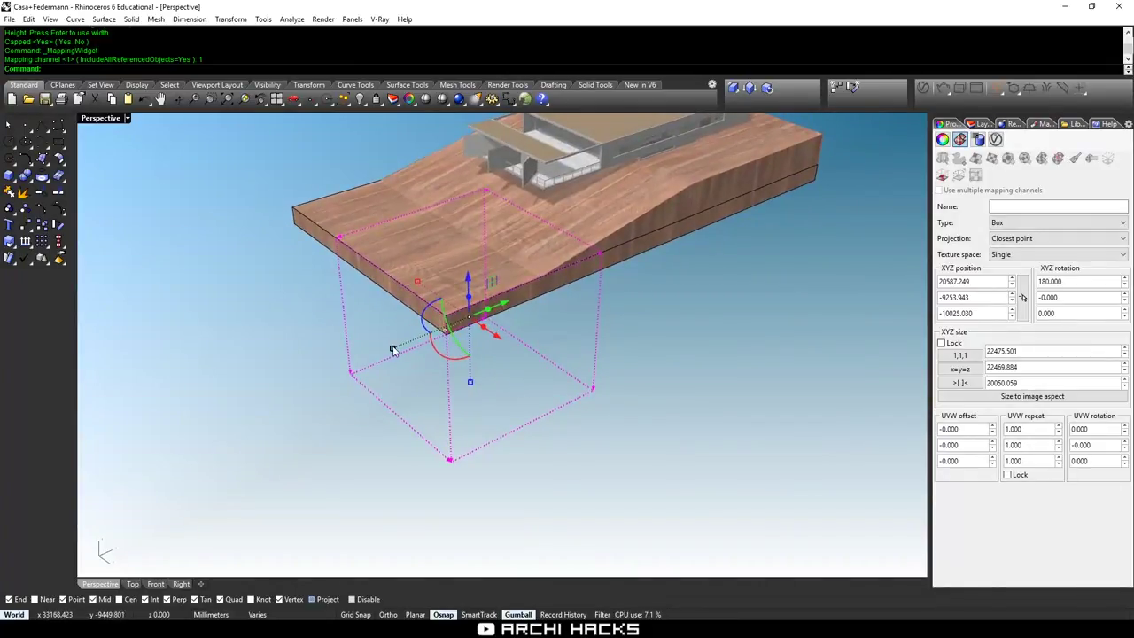
{"action": "right_click_drag", "start_coordinate": [394, 301], "coordinate": [415, 221]}
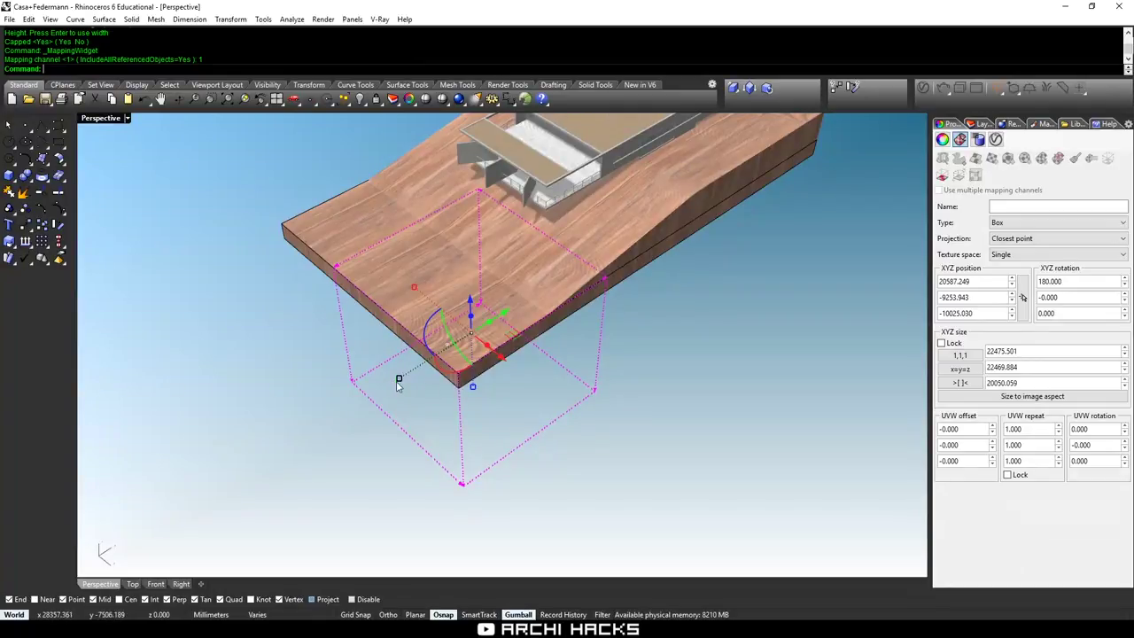
{"action": "left_click_drag", "start_coordinate": [398, 382], "coordinate": [421, 363]}
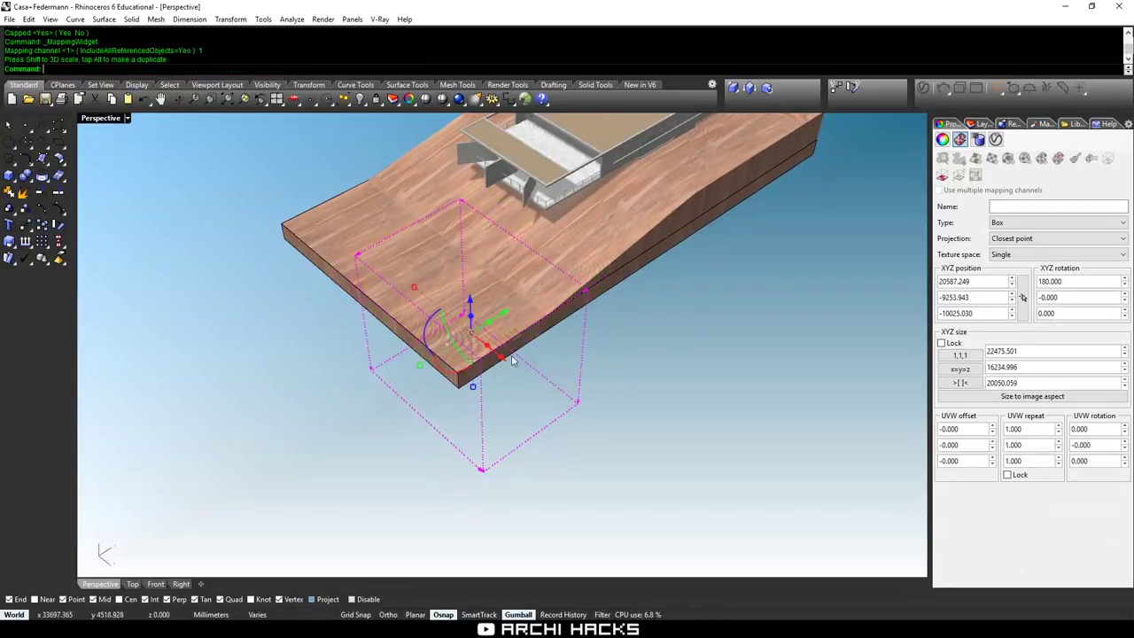
{"action": "left_click_drag", "start_coordinate": [415, 289], "coordinate": [388, 265]}
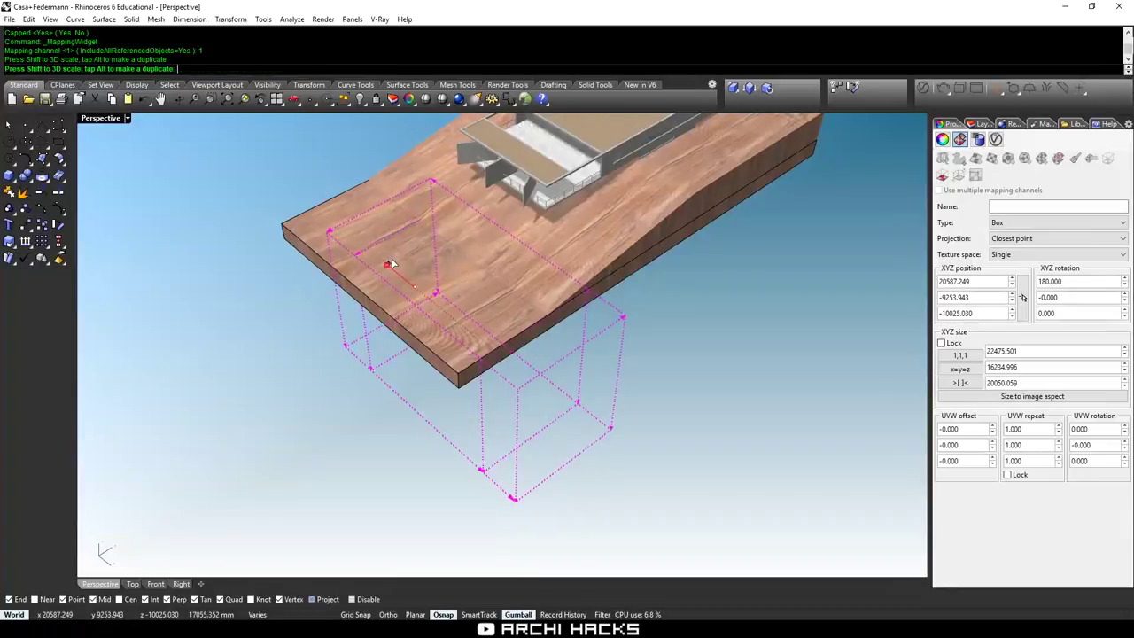
{"action": "right_click_drag", "start_coordinate": [602, 381], "coordinate": [613, 342]}
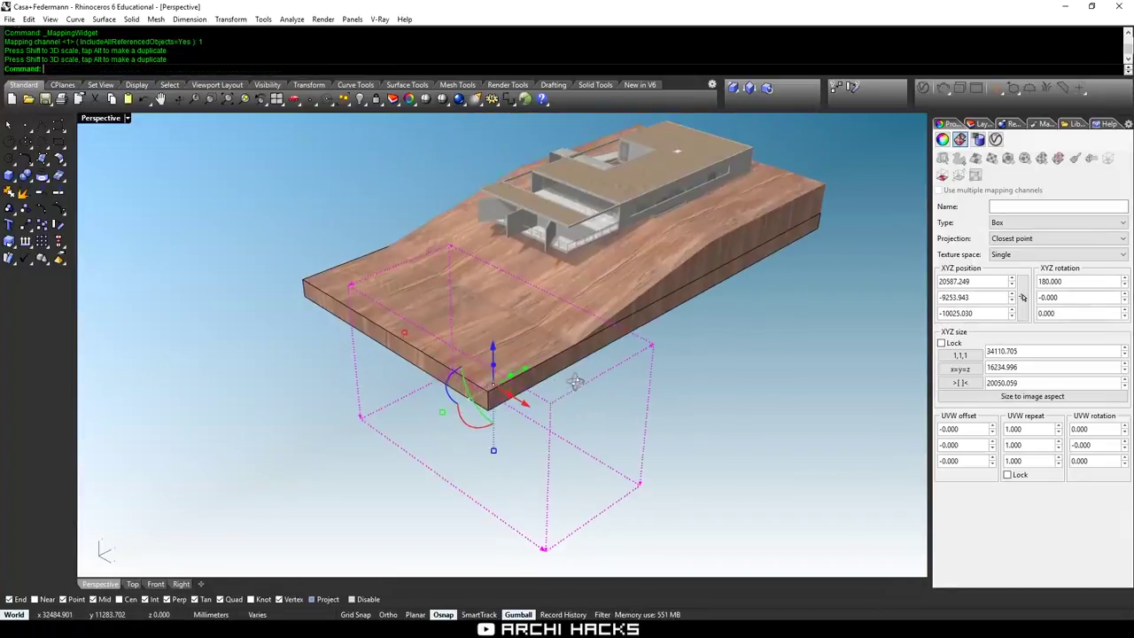
{"action": "right_click_drag", "start_coordinate": [574, 381], "coordinate": [572, 378]}
{"action": "left_click", "coordinate": [721, 393]}
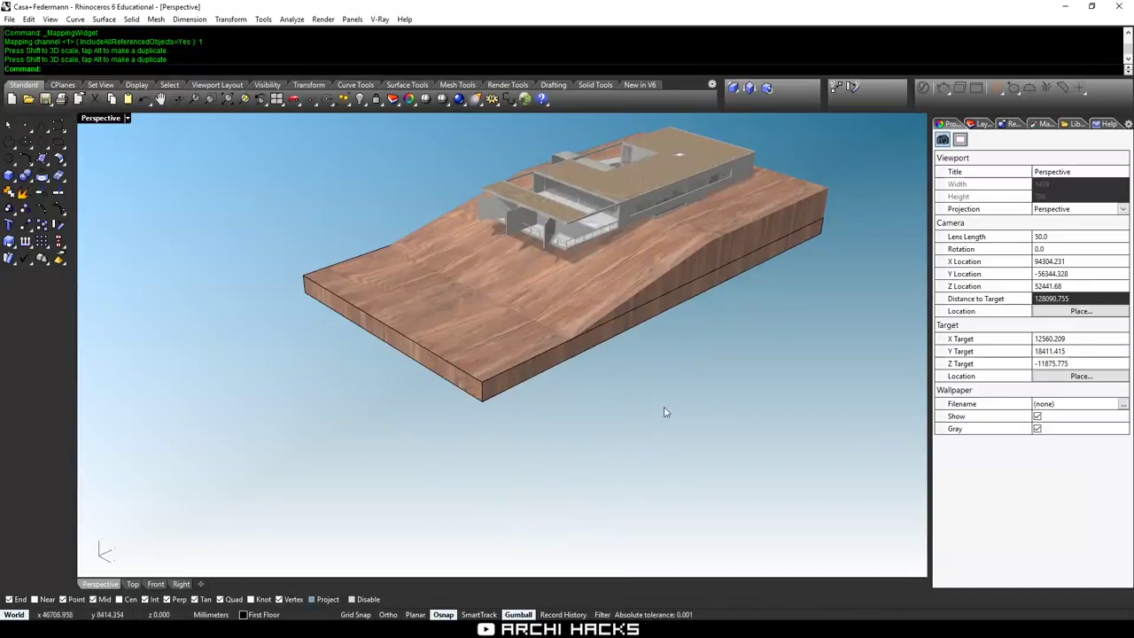
Render the perspective view with V-Ray to check the wood mapping, and close the frame buffer.
{"action": "right_click_drag", "start_coordinate": [604, 366], "coordinate": [620, 470]}
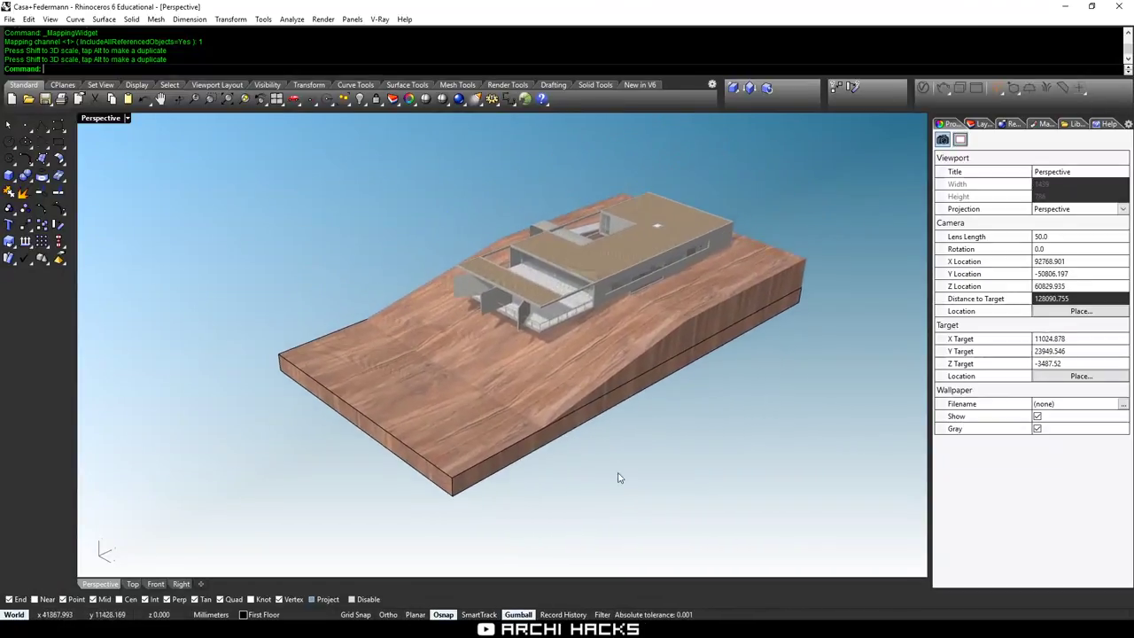
{"action": "key", "text": "ctrl+r"}
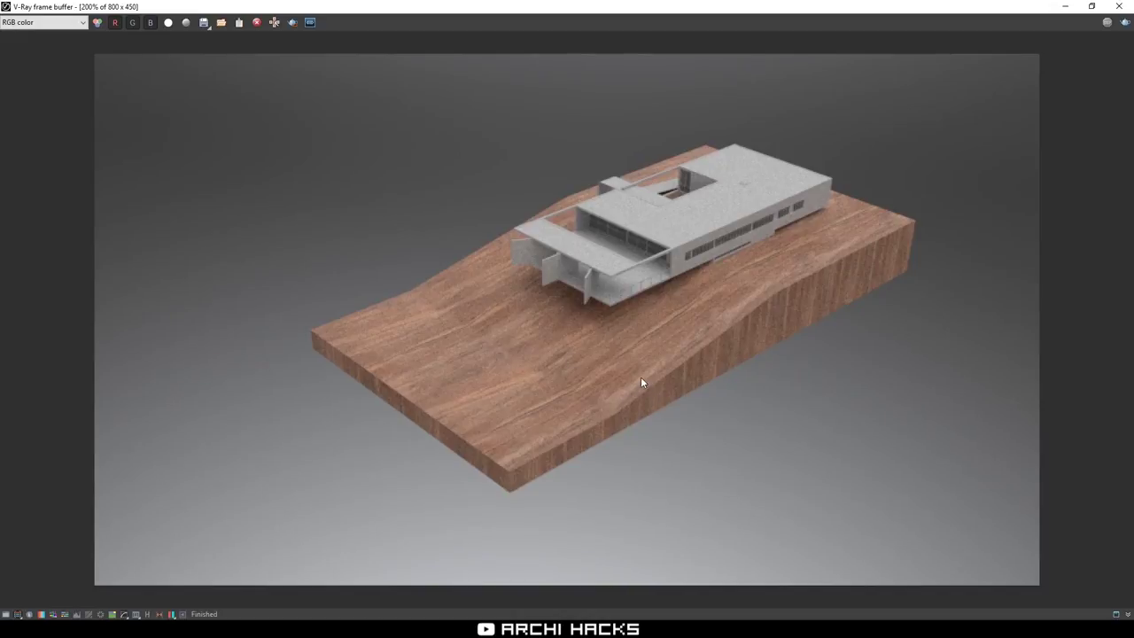
{"action": "left_click", "coordinate": [1119, 7]}
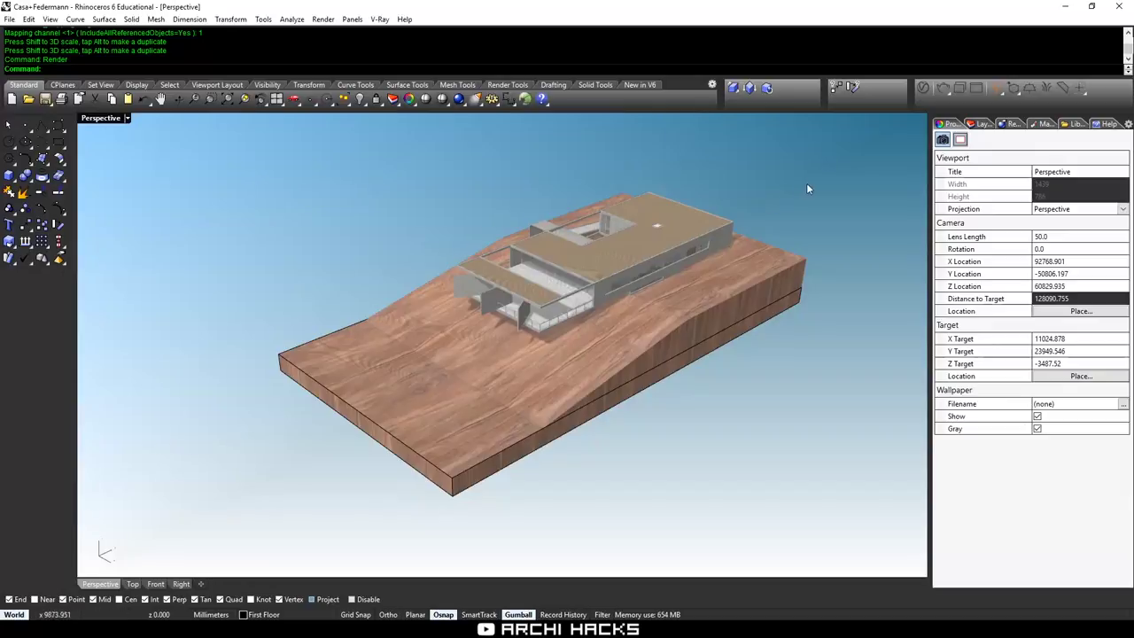
Add a V-Ray infinite plane to the scene and select it.
{"action": "left_click", "coordinate": [1029, 89]}
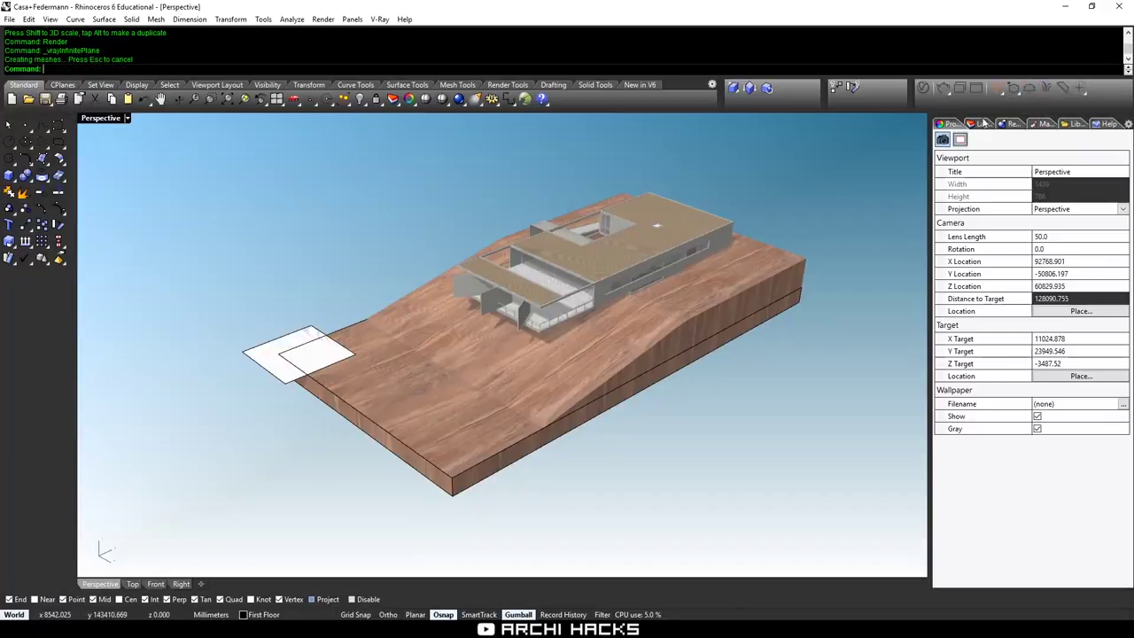
{"action": "left_click", "coordinate": [263, 363]}
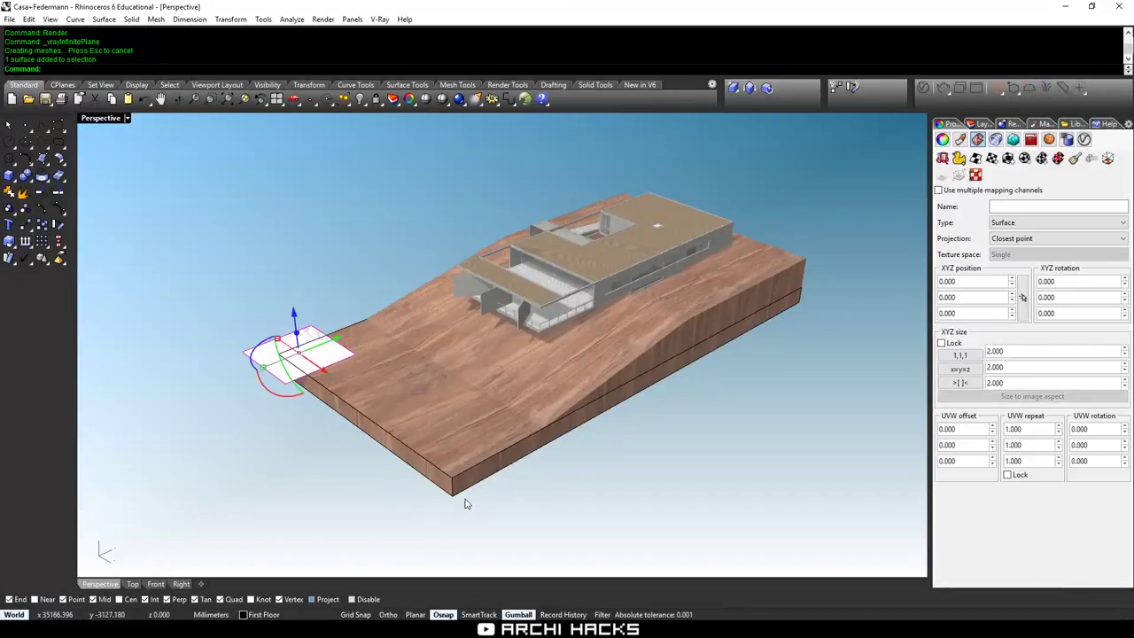
Try to move the infinite plane vertically to the wood base's bottom edge using a near snap.
{"action": "type", "text": "m"}
{"action": "key", "text": "Return"}
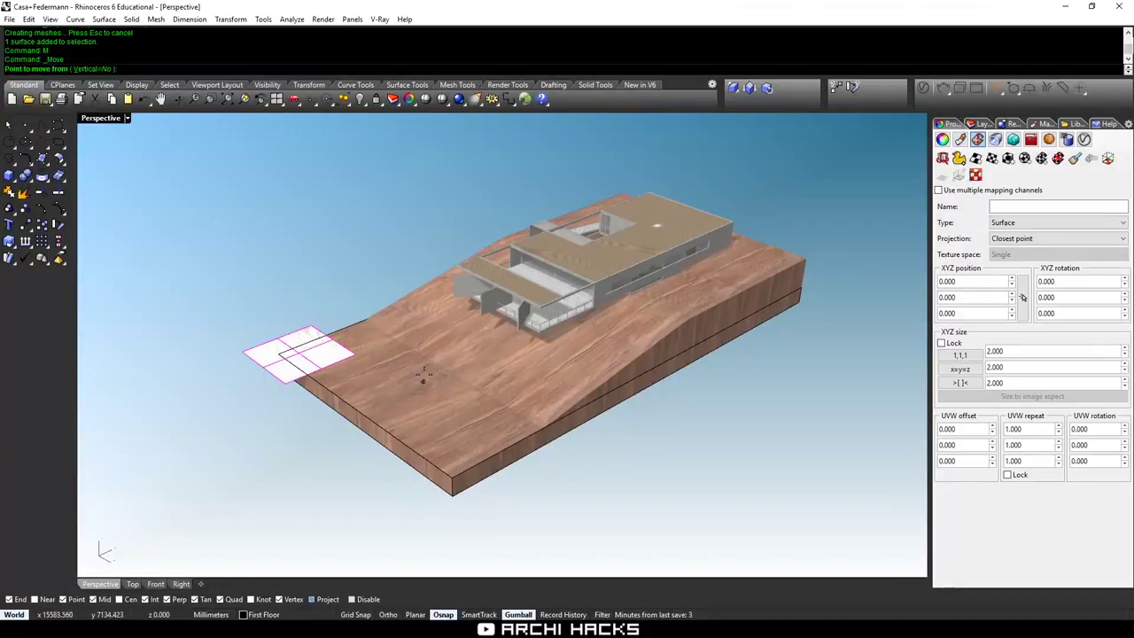
{"action": "left_click", "coordinate": [97, 69]}
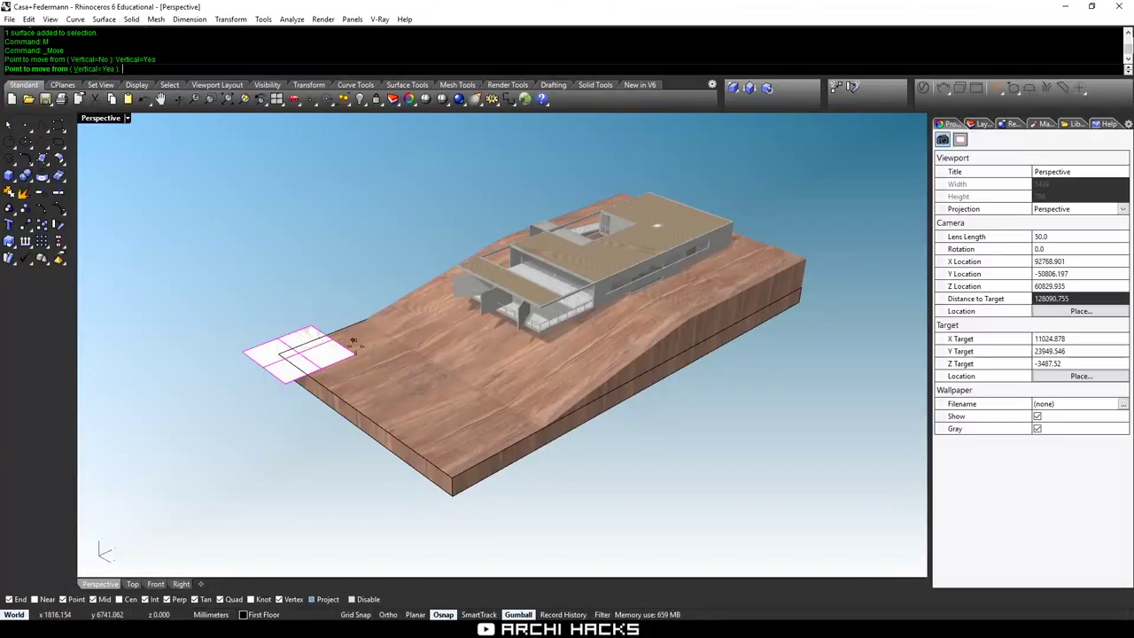
{"action": "left_click", "coordinate": [355, 354]}
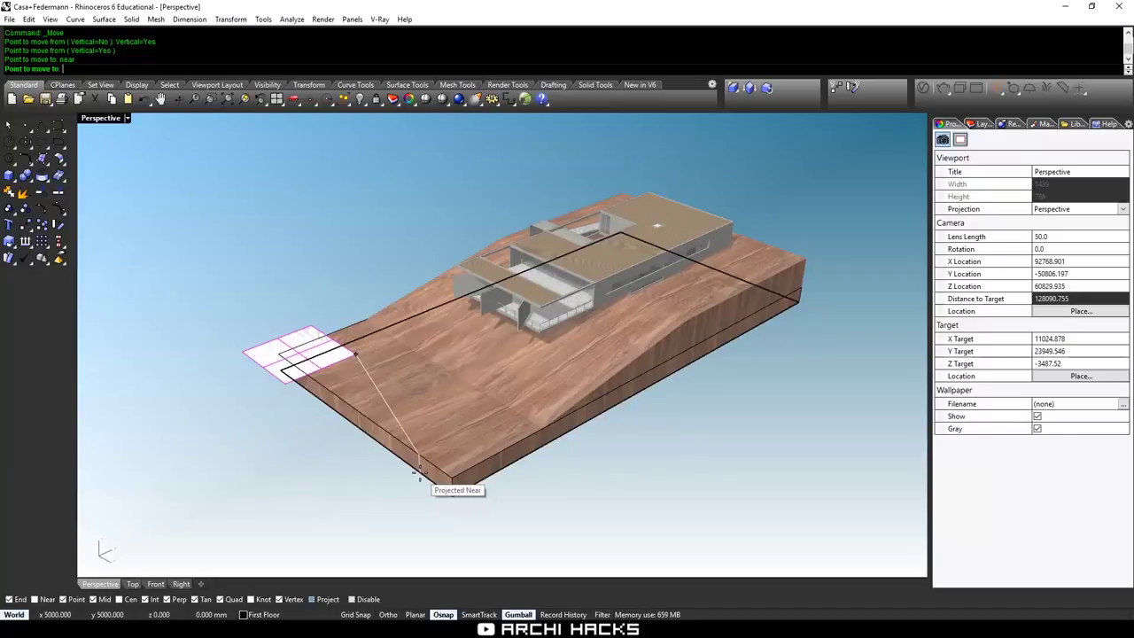
{"action": "left_click", "coordinate": [421, 476]}
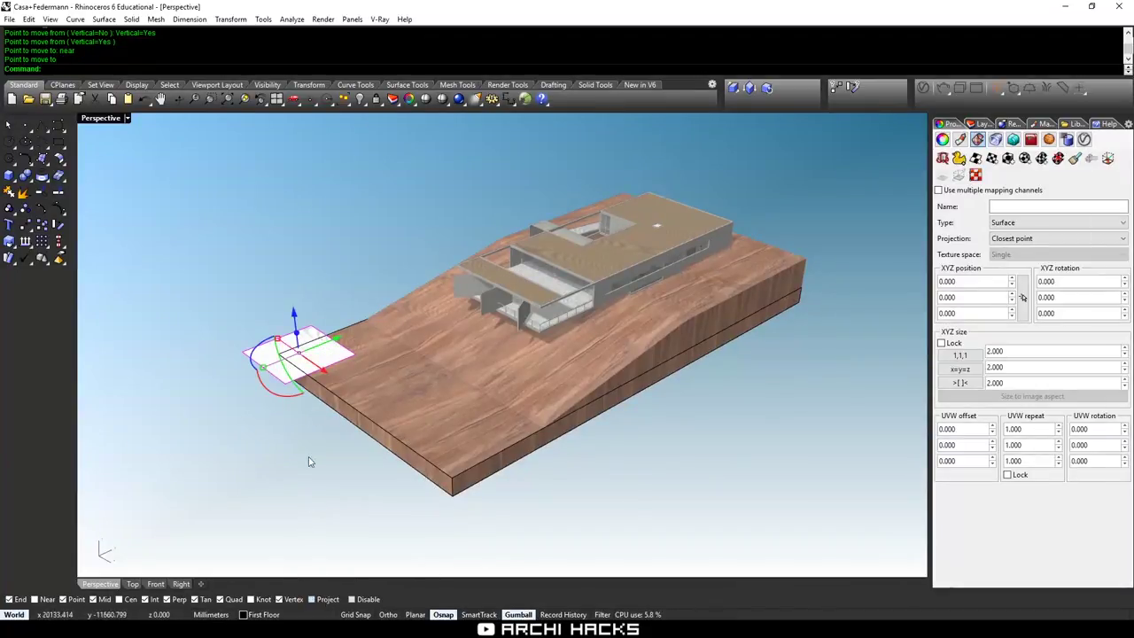
With snap projection off, move the infinite plane vertically down from its corner to the wood base's bottom edge using a near snap.
{"action": "mouse_move", "coordinate": [317, 403]}
{"action": "right_mouse_down"}
{"action": "mouse_move", "coordinate": [316, 386]}
{"action": "mouse_move", "coordinate": [319, 398]}
{"action": "right_mouse_up"}
{"action": "type", "text": "m"}
{"action": "key", "text": "Return"}
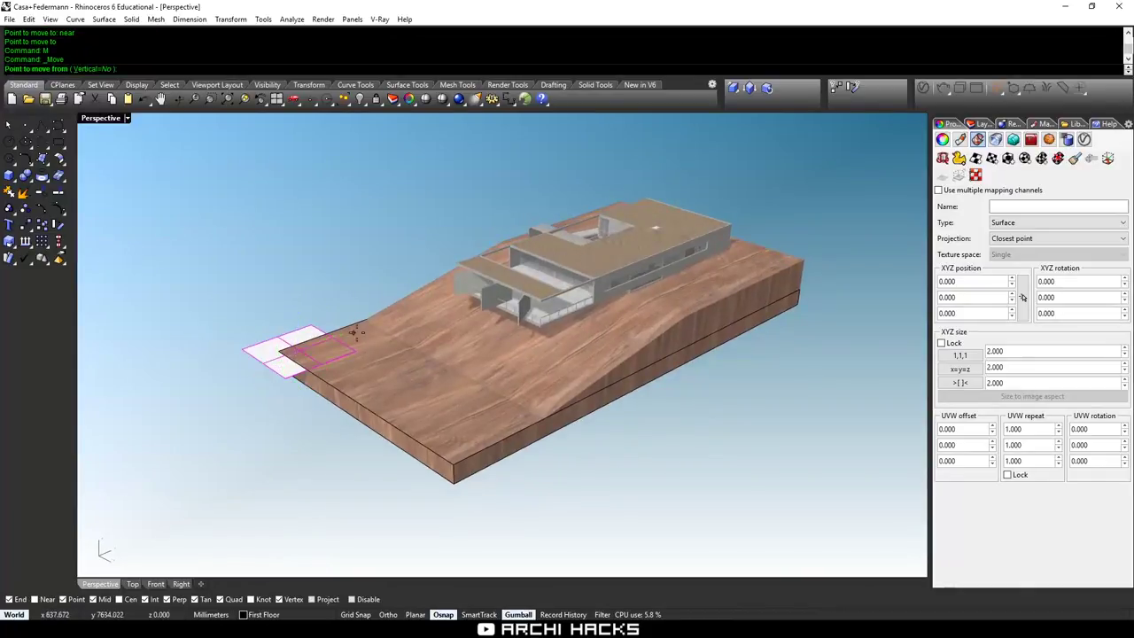
{"action": "type", "text": "v"}
{"action": "key", "text": "Return"}
{"action": "left_click", "coordinate": [356, 351]}
{"action": "type", "text": "near"}
{"action": "key", "text": "Return"}
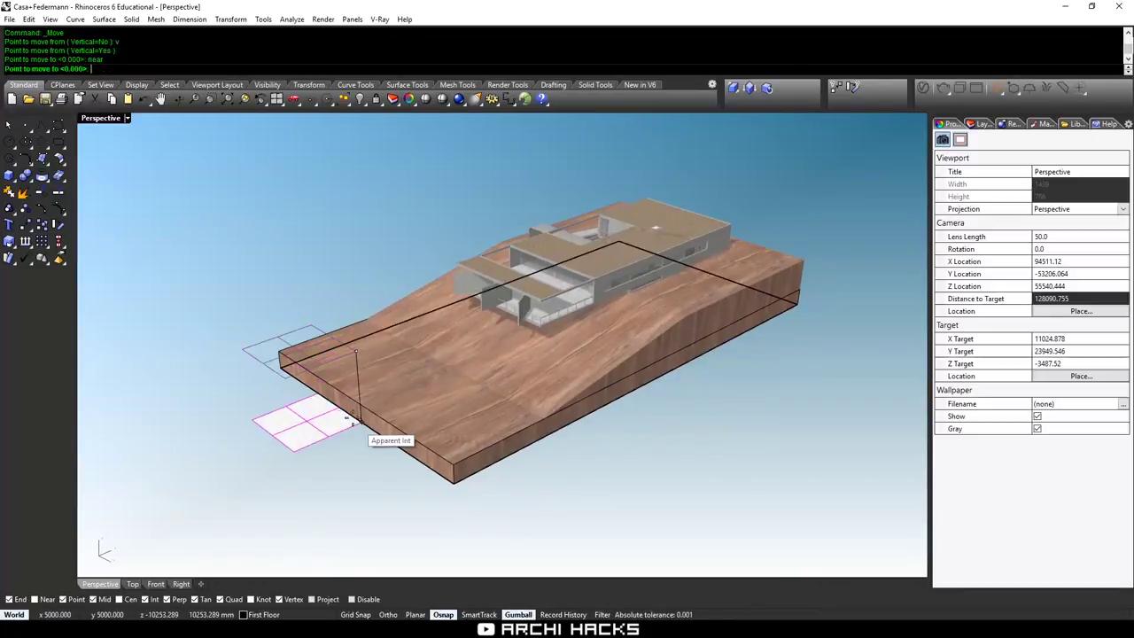
{"action": "left_click", "coordinate": [349, 418]}
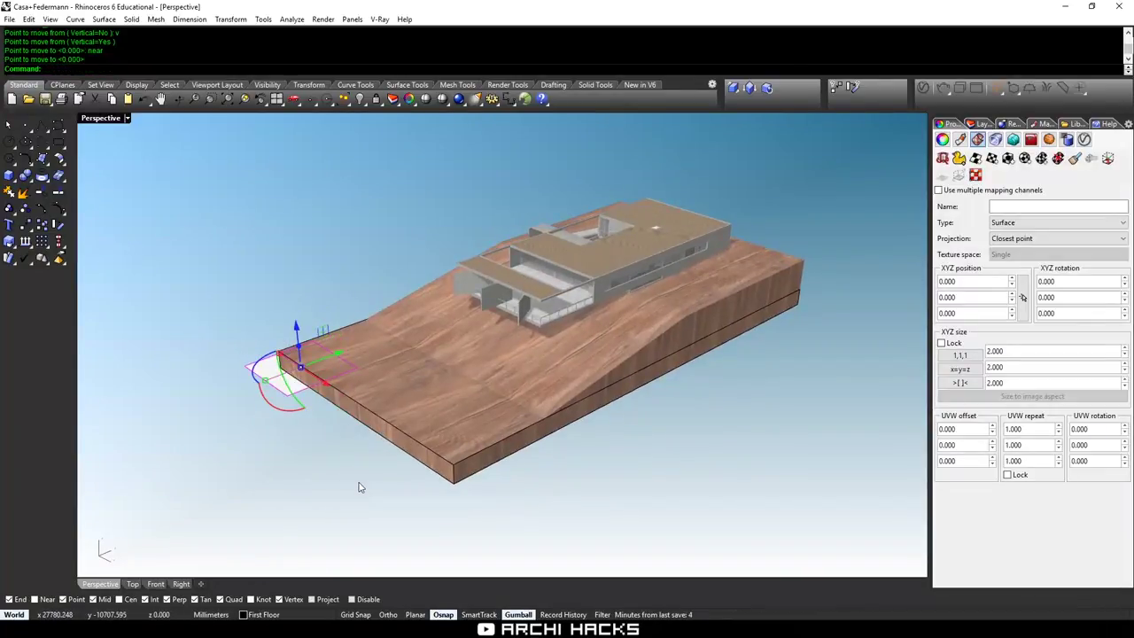
Lock the infinite plane and undo the lock.
{"action": "key", "text": "Return"}
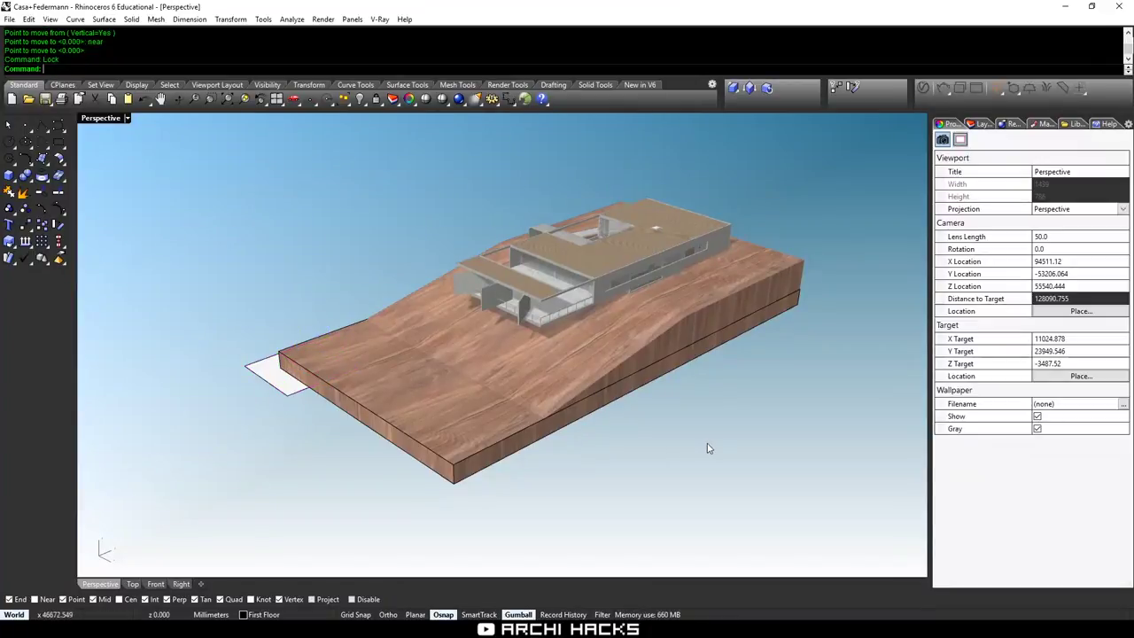
{"action": "key", "text": "ctrl+z"}
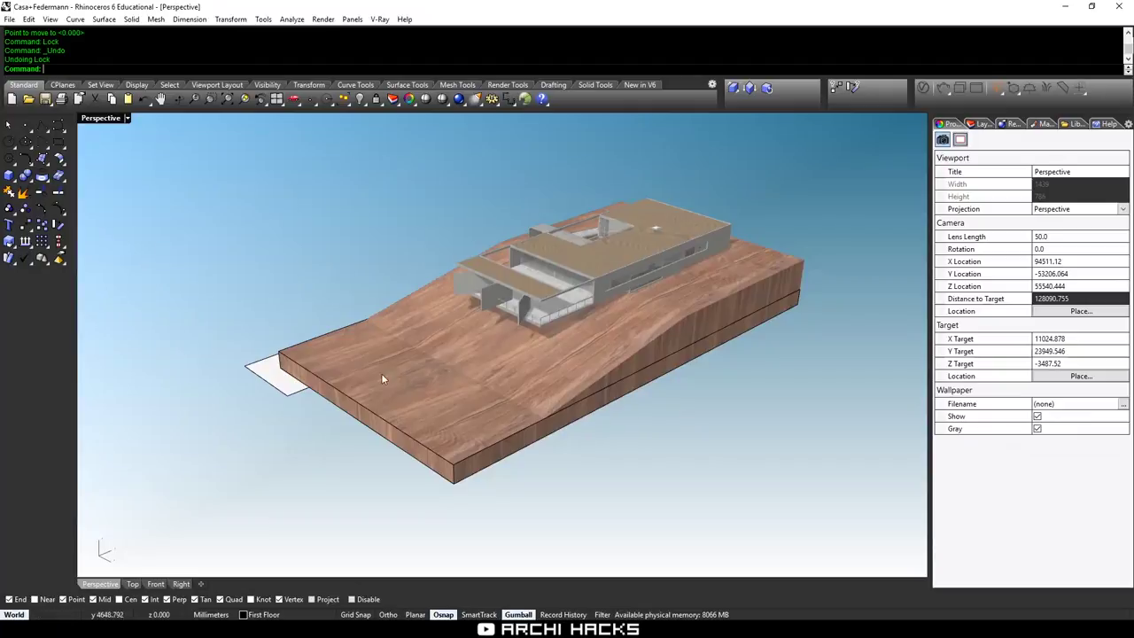
Apply the V-Ray library material Plastic Leather A01 Black 10cm to the infinite plane and close the Asset Editor.
{"action": "left_click", "coordinate": [291, 395]}
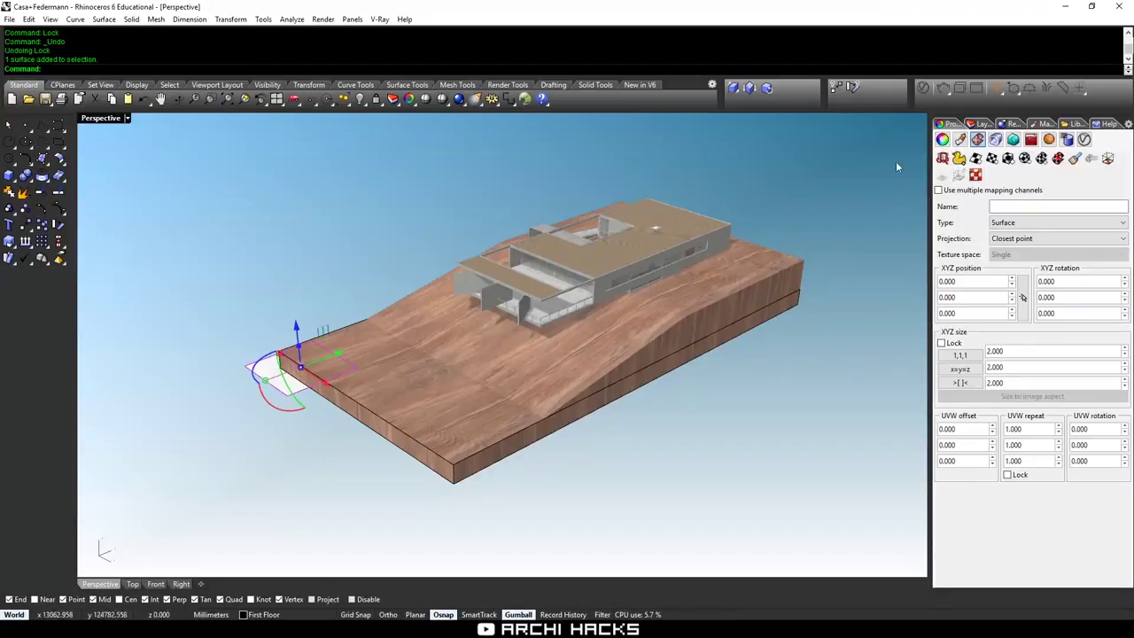
{"action": "left_click", "coordinate": [924, 88]}
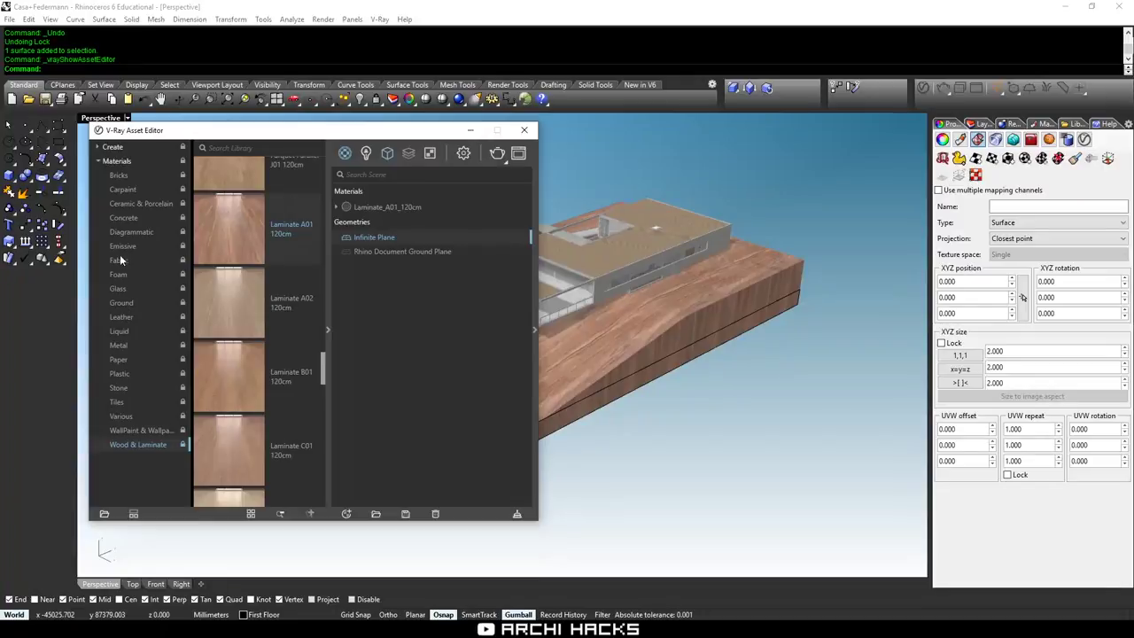
{"action": "left_click", "coordinate": [119, 373]}
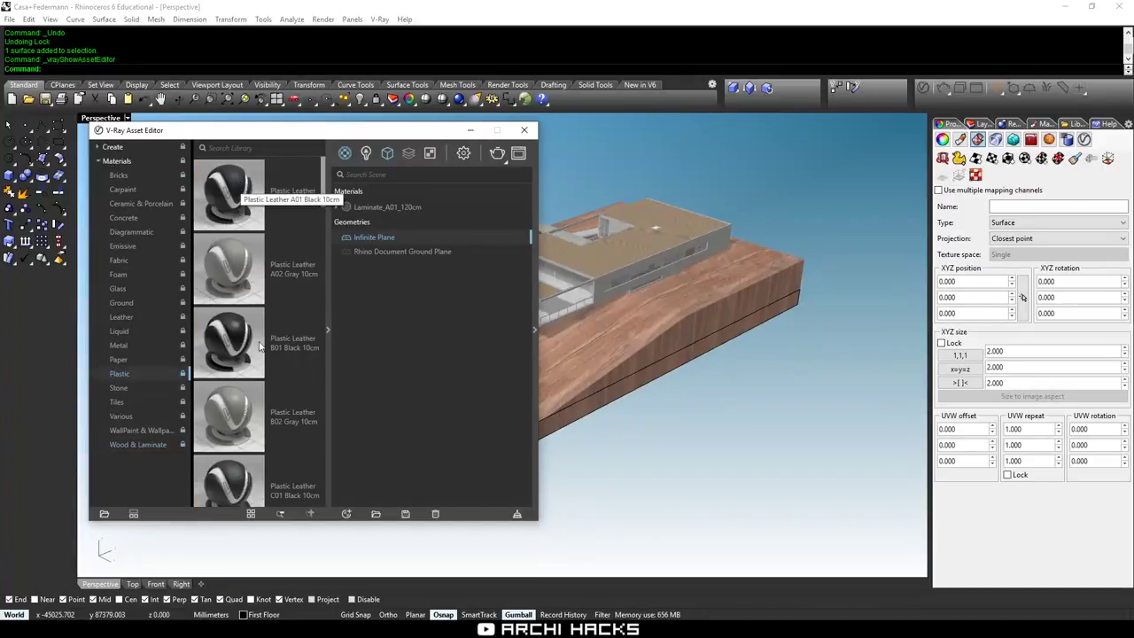
{"action": "left_click_drag", "start_coordinate": [270, 220], "coordinate": [396, 265]}
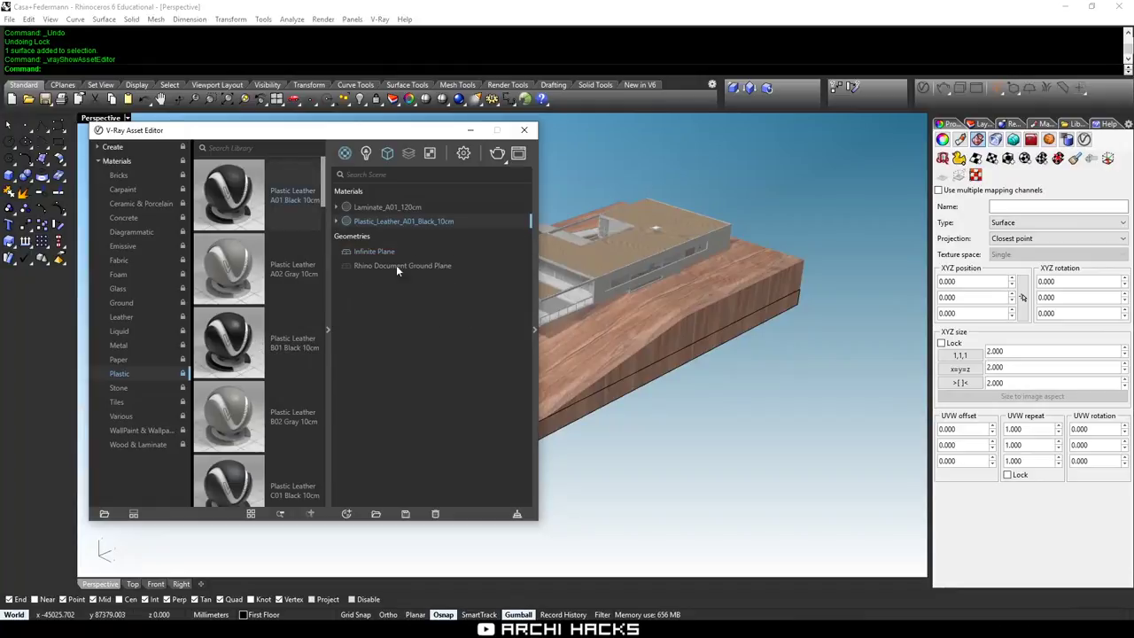
{"action": "left_click_drag", "start_coordinate": [364, 135], "coordinate": [676, 141]}
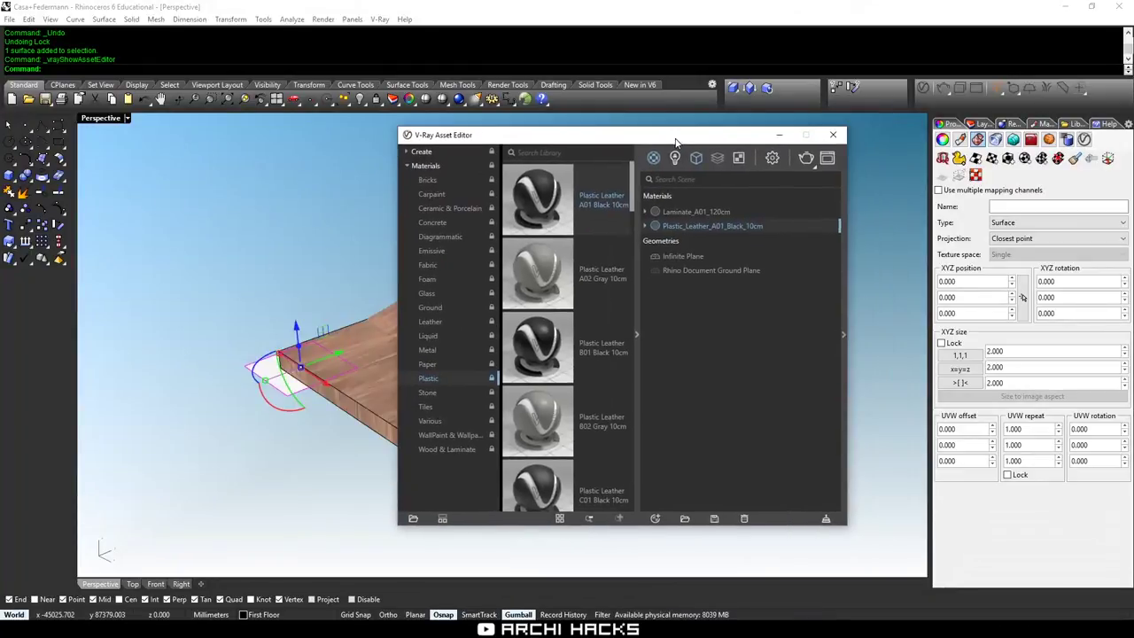
{"action": "right_click", "coordinate": [679, 226]}
{"action": "left_click", "coordinate": [781, 271]}
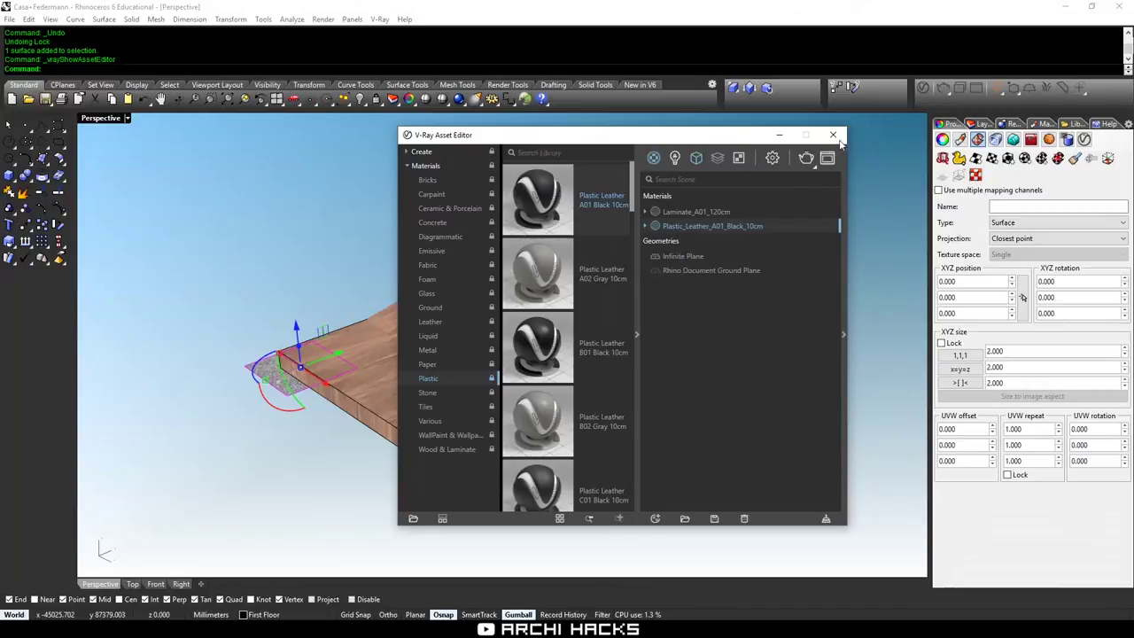
{"action": "left_click", "coordinate": [836, 137]}
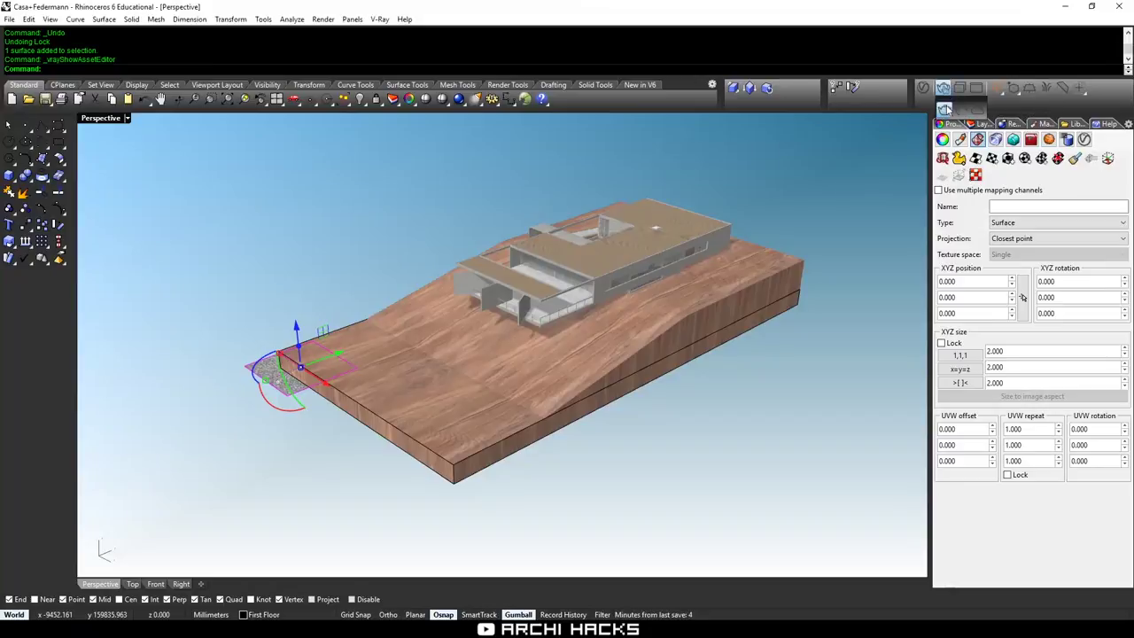
Run a production test render of the model on the black ground, stop it early and close the frame buffer.
{"action": "left_click", "coordinate": [944, 108]}
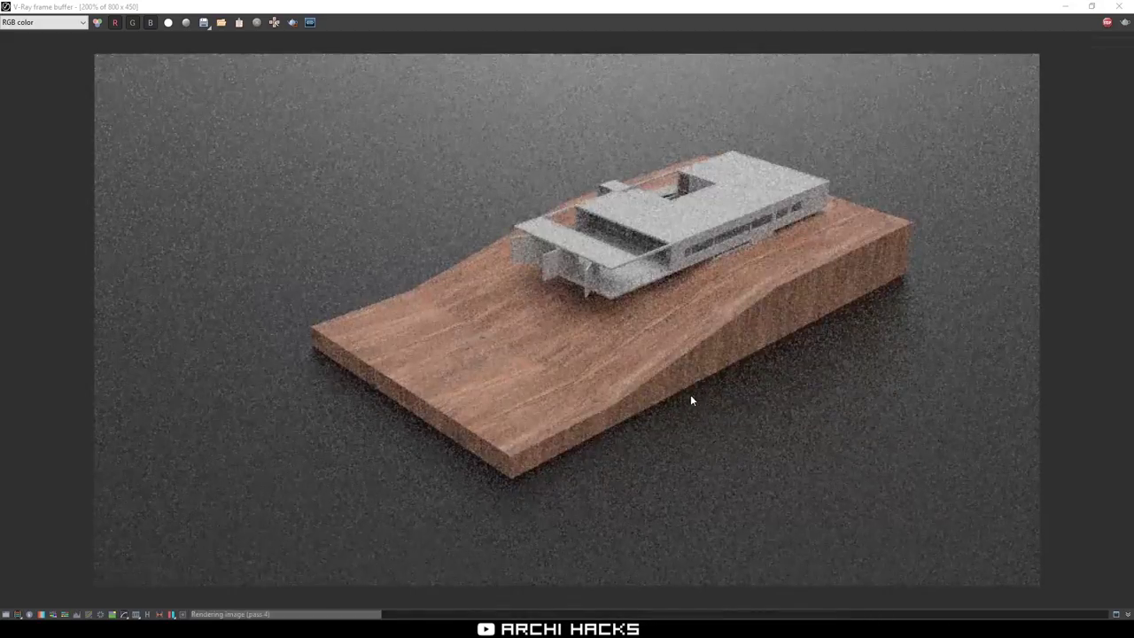
{"action": "left_click", "coordinate": [1107, 24]}
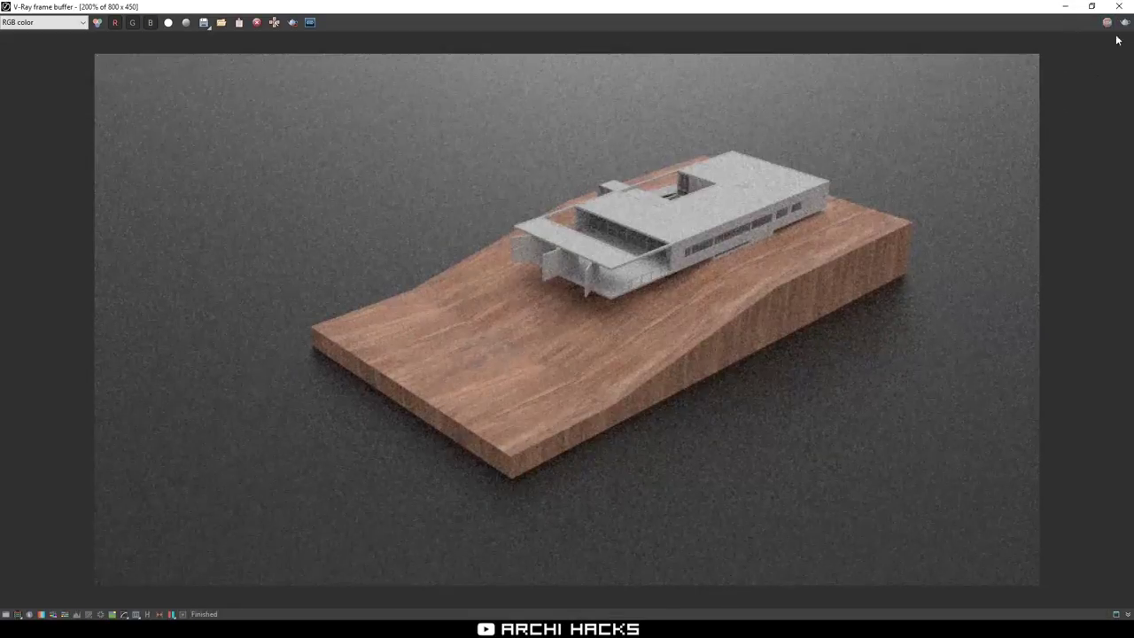
{"action": "left_click", "coordinate": [1119, 7]}
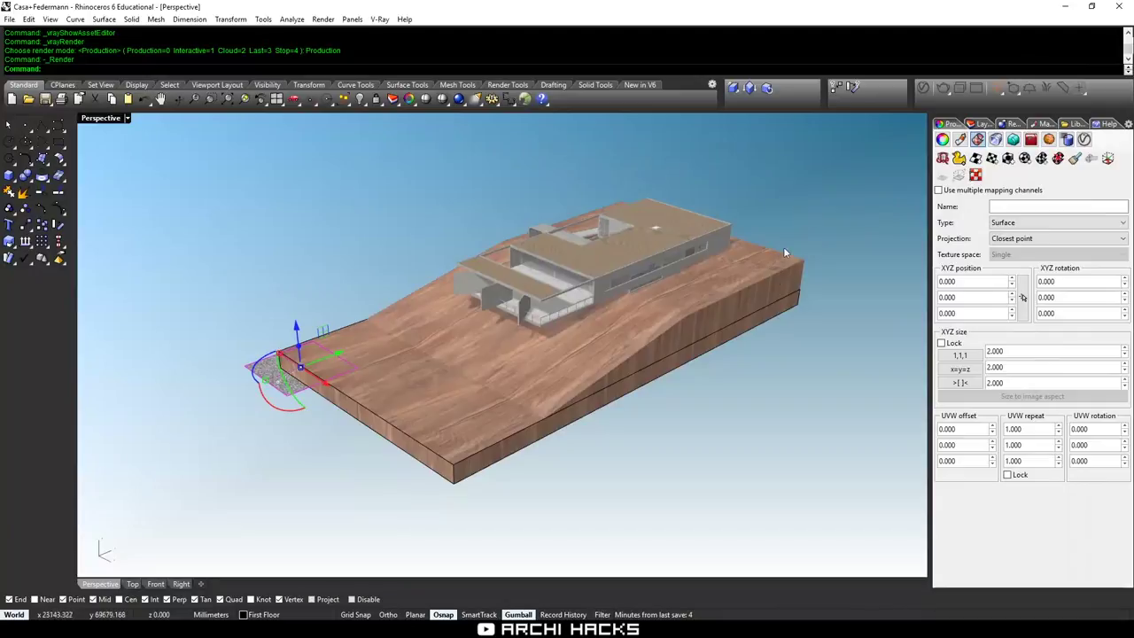
Lock the selected infinite plane.
{"action": "type", "text": "LO"}
{"action": "key", "text": "Return"}
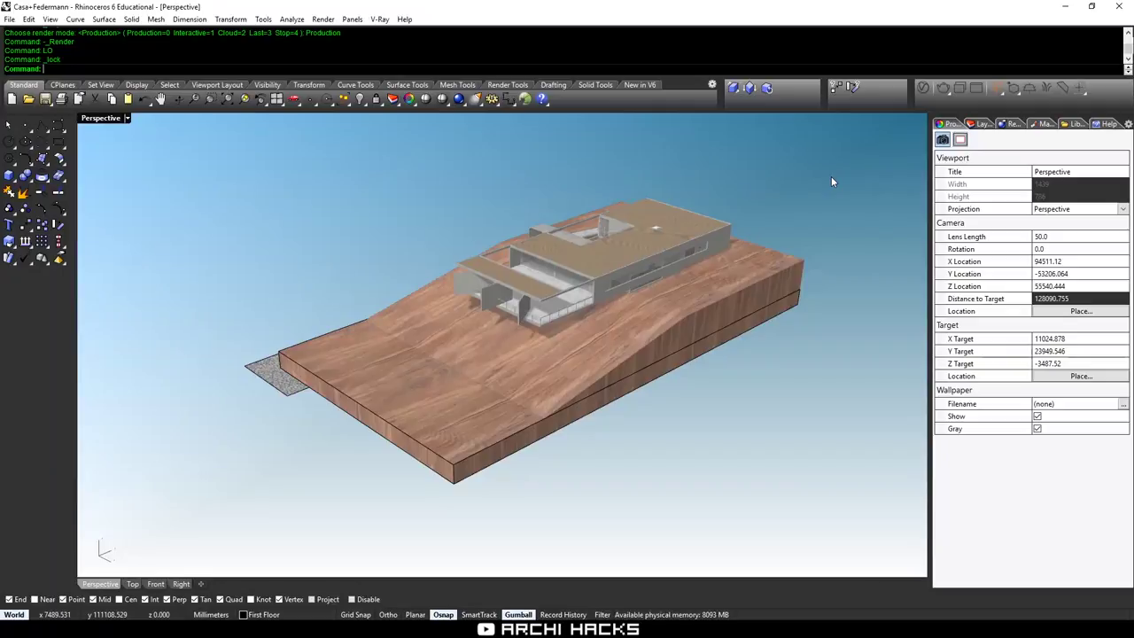
Draw a V-Ray rectangular light over the site, starting along the terrain's rear edge and extending toward its front.
{"action": "left_click", "coordinate": [1002, 94]}
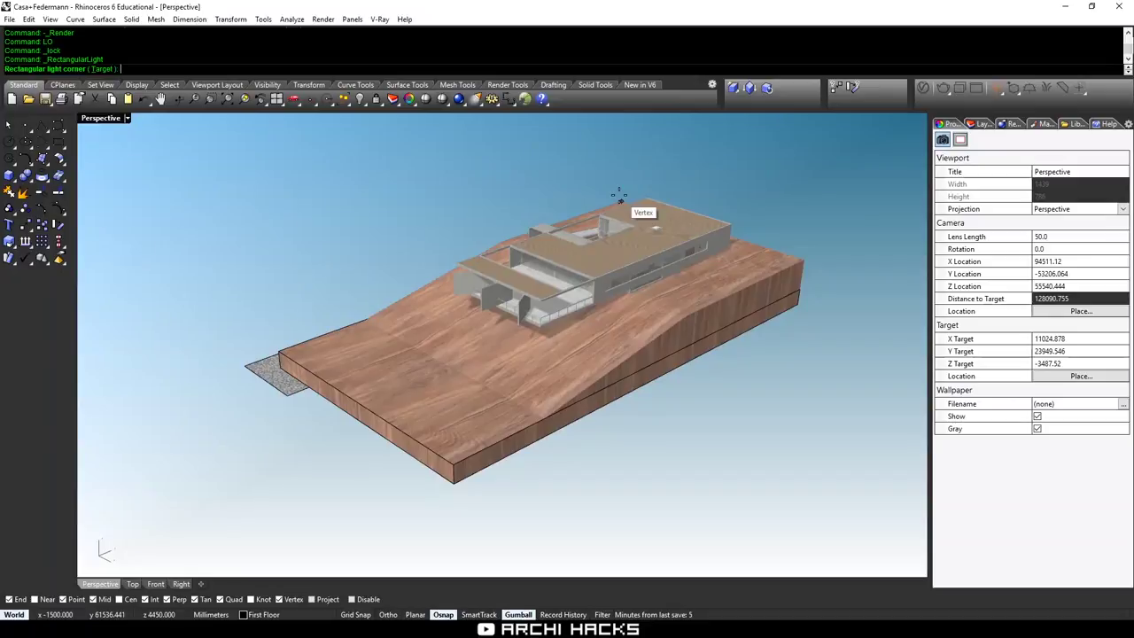
{"action": "left_click", "coordinate": [620, 201]}
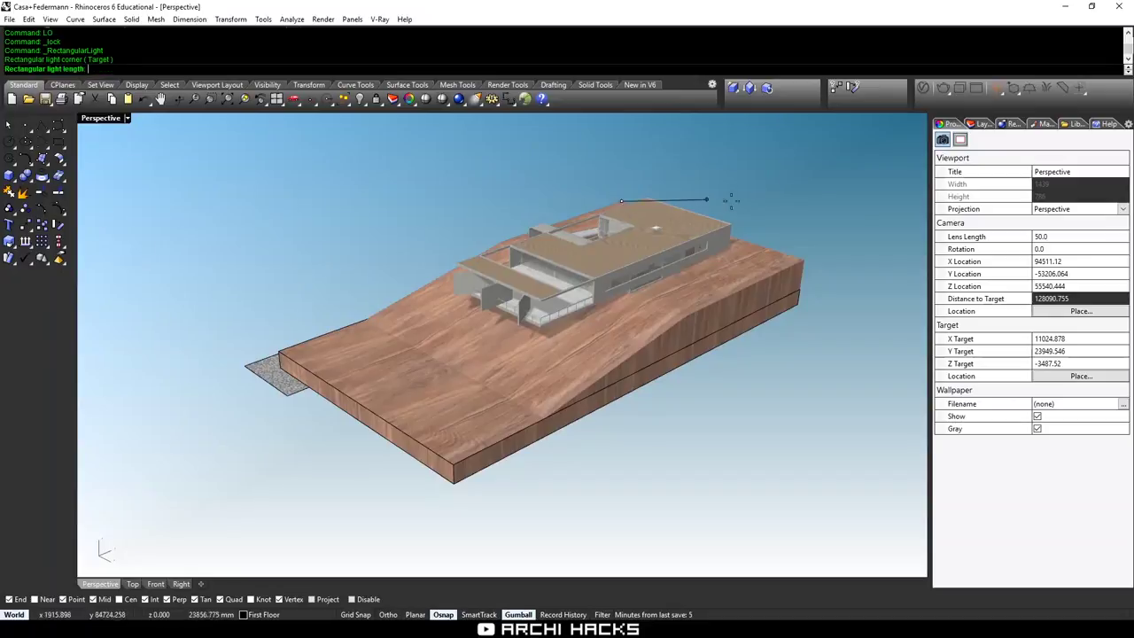
{"action": "left_click", "coordinate": [802, 259]}
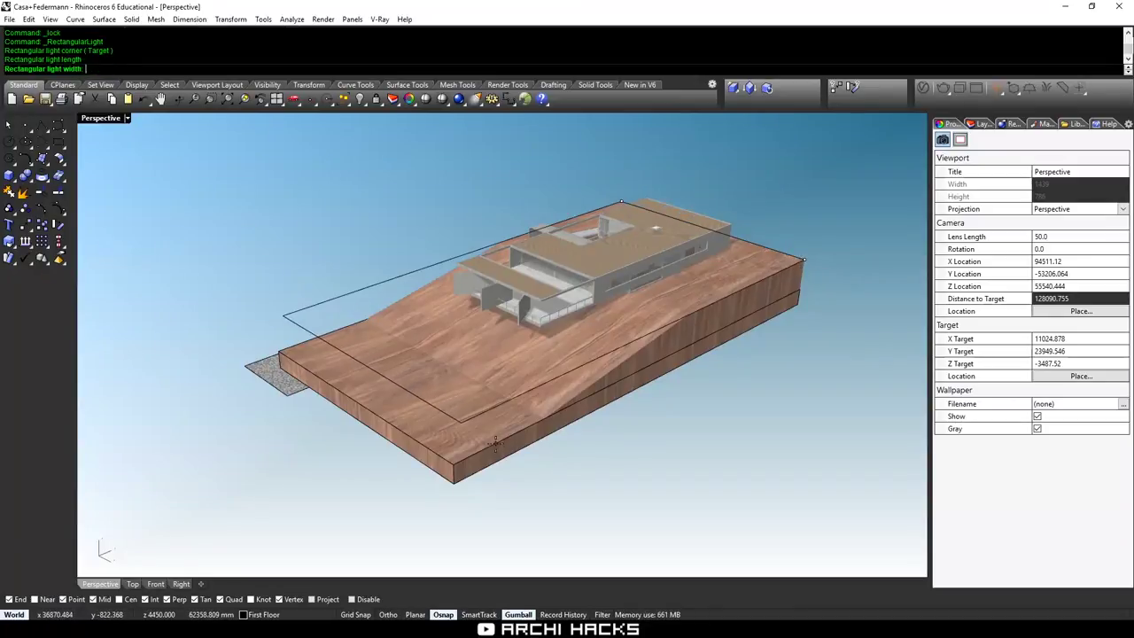
{"action": "left_click", "coordinate": [420, 394]}
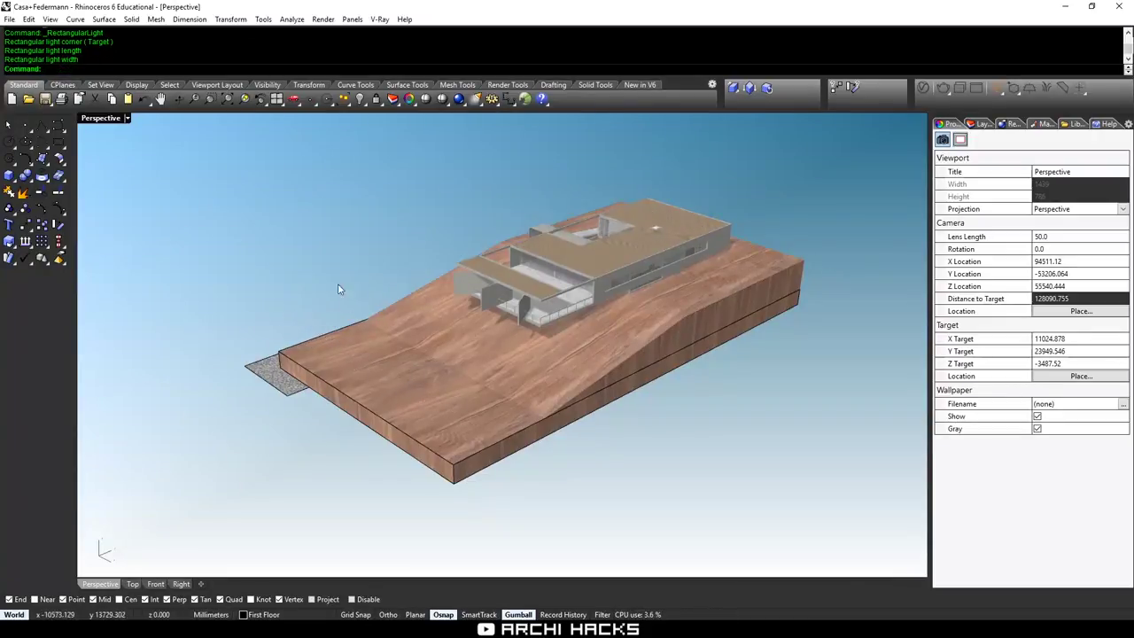
Set the viewport to Modeling display mode and raise the rectangular light high above the house.
{"action": "key", "text": "ctrl+alt+m"}
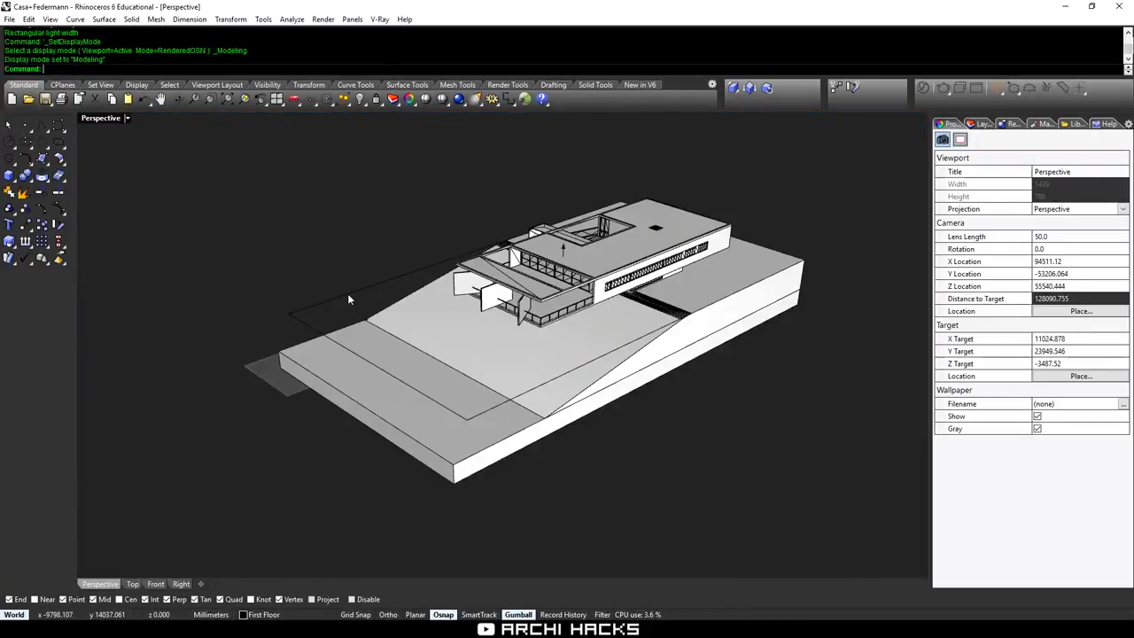
{"action": "left_click", "coordinate": [349, 293]}
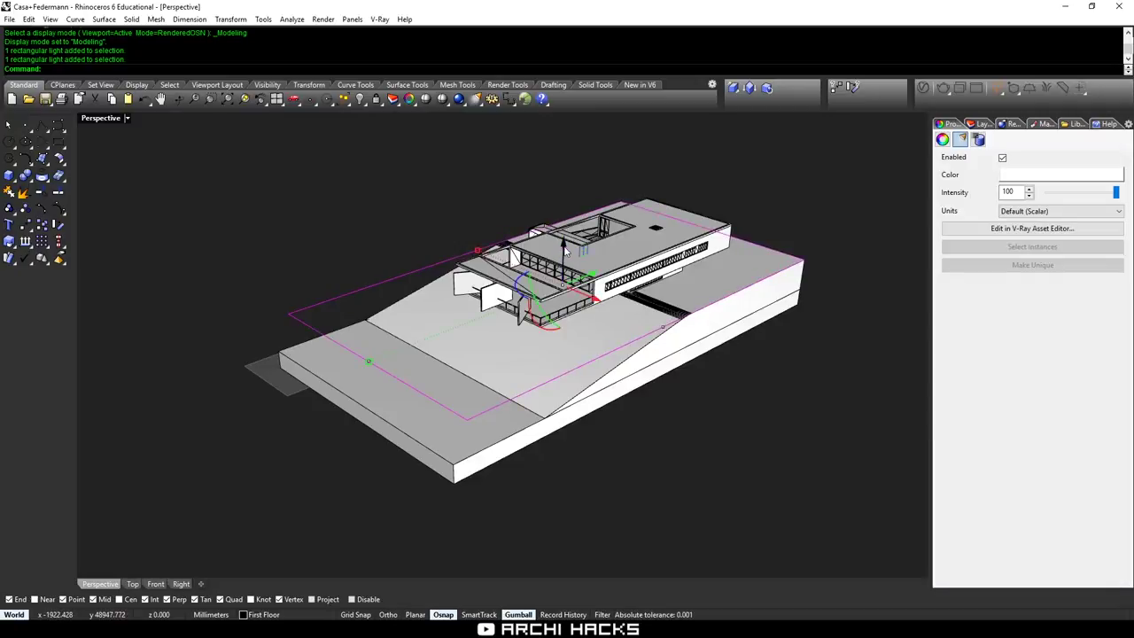
{"action": "scroll", "coordinate": [565, 252], "scroll_direction": "down", "scroll_amount": 5}
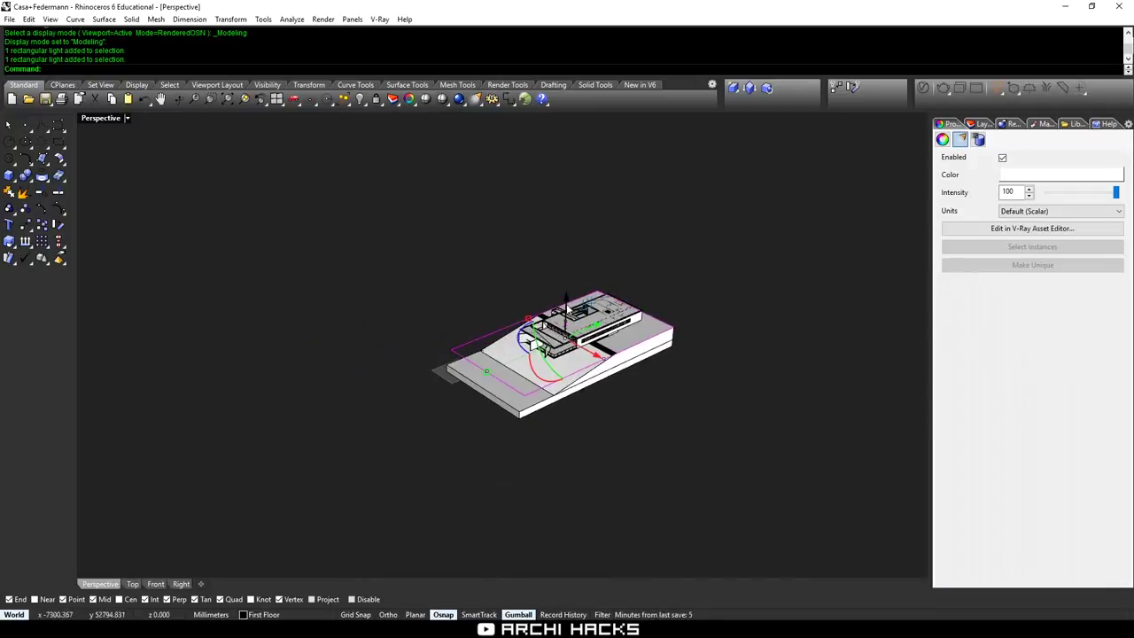
{"action": "left_click_drag", "start_coordinate": [567, 299], "coordinate": [579, 143]}
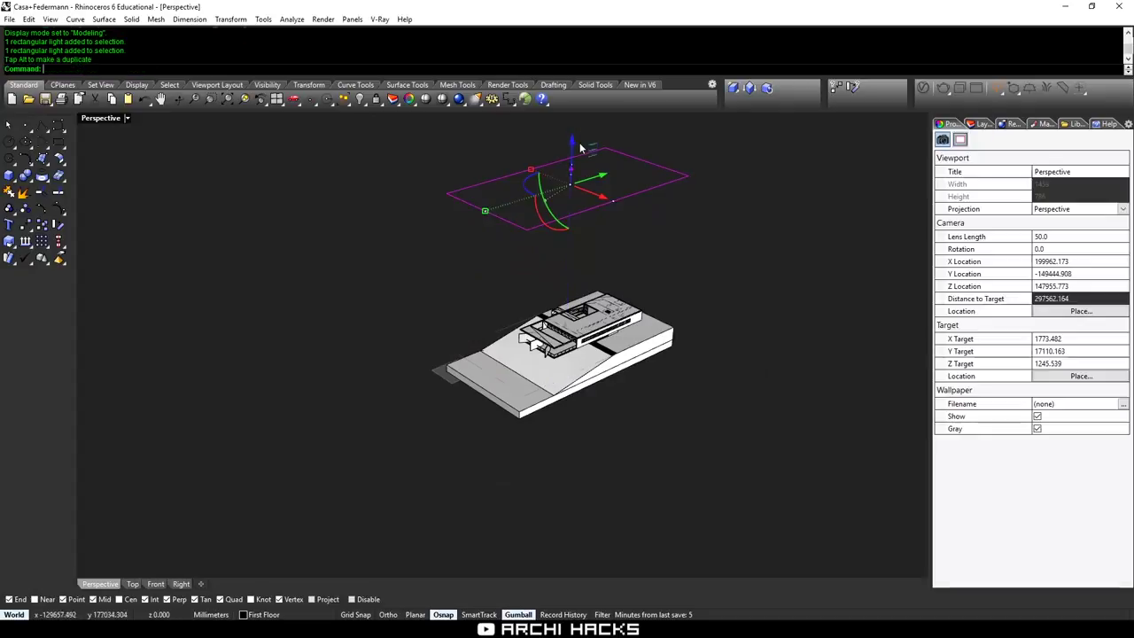
{"action": "left_click", "coordinate": [599, 162]}
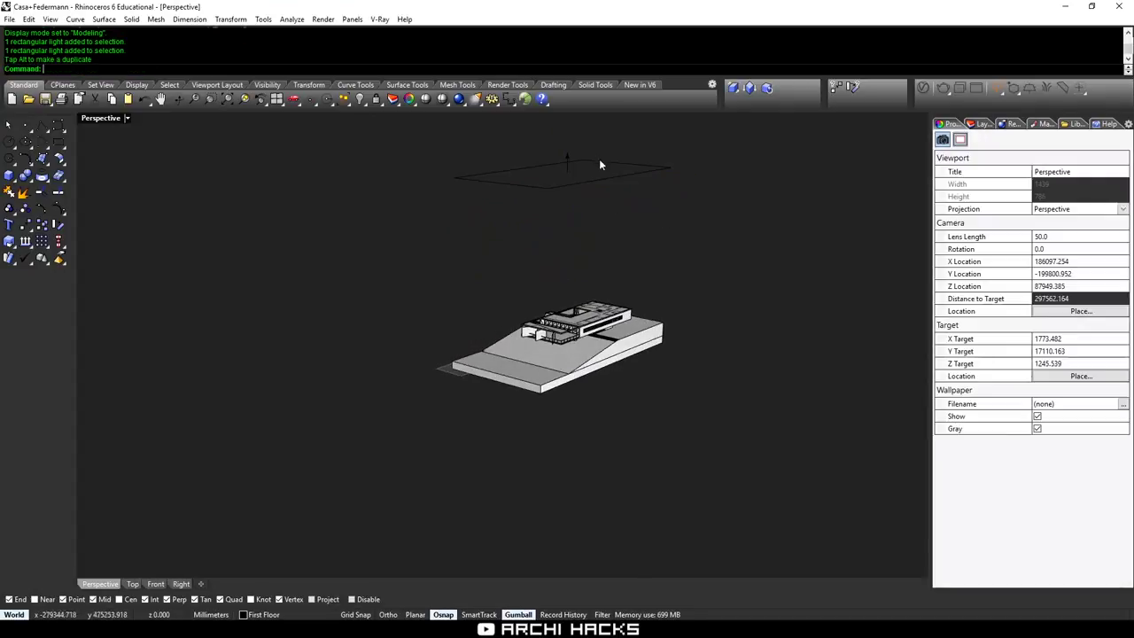
Rotate the overhead rectangular light 180 degrees so it faces down at the house, and deselect it.
{"action": "scroll", "coordinate": [577, 152], "scroll_direction": "up", "scroll_amount": 3}
{"action": "left_click", "coordinate": [559, 200]}
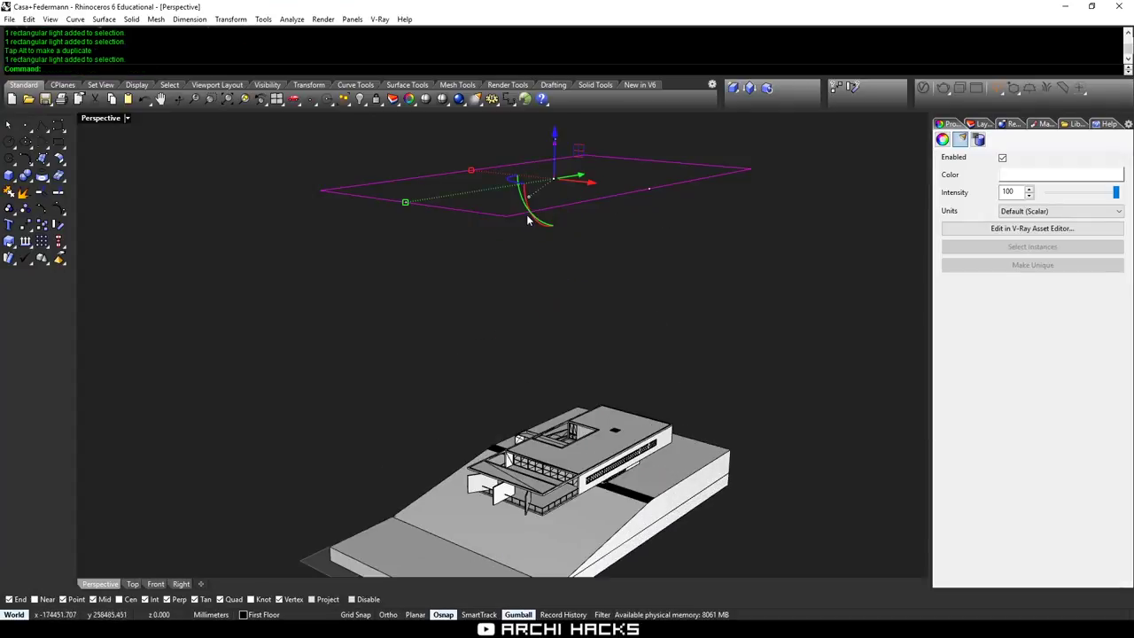
{"action": "right_click_drag", "start_coordinate": [528, 220], "coordinate": [496, 223]}
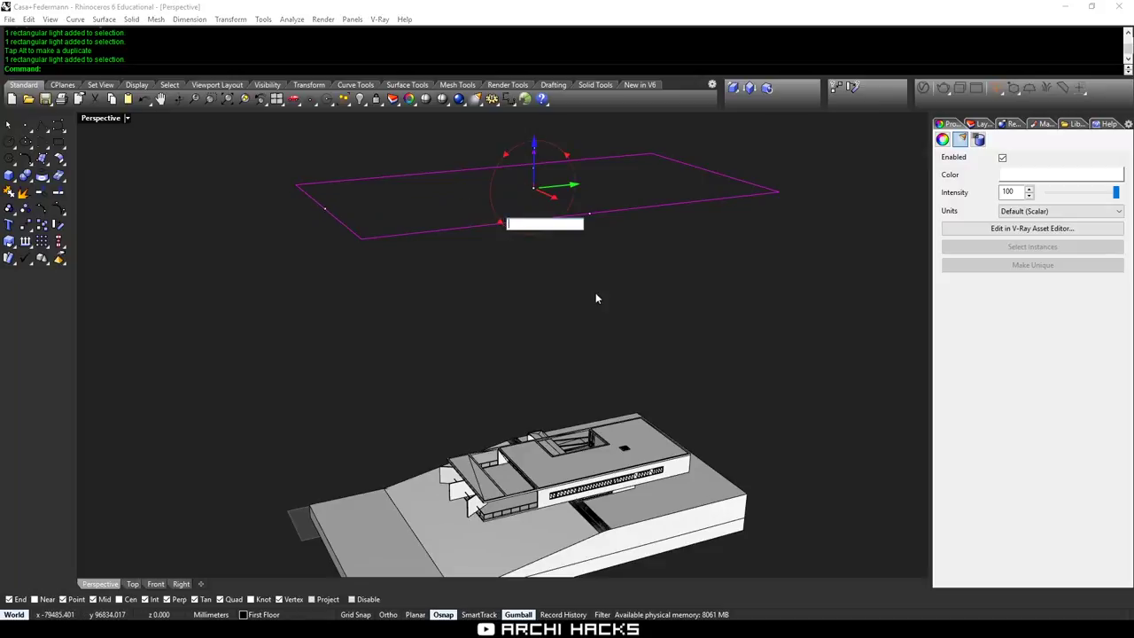
{"action": "type", "text": "180"}
{"action": "key", "text": "Return"}
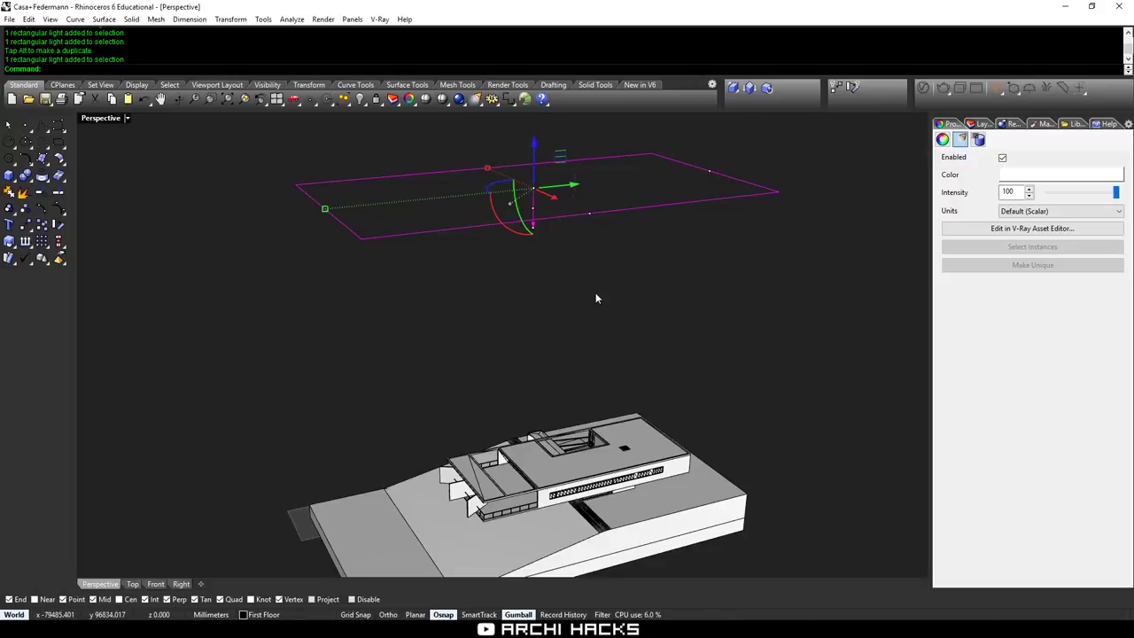
{"action": "left_click", "coordinate": [595, 293]}
Draw a second rectangular light on the house roof, from the rear roof corners to the front edge of the main volume.
{"action": "scroll", "coordinate": [579, 333], "scroll_direction": "down", "scroll_amount": 3}
{"action": "right_click_drag", "start_coordinate": [580, 333], "coordinate": [620, 415]}
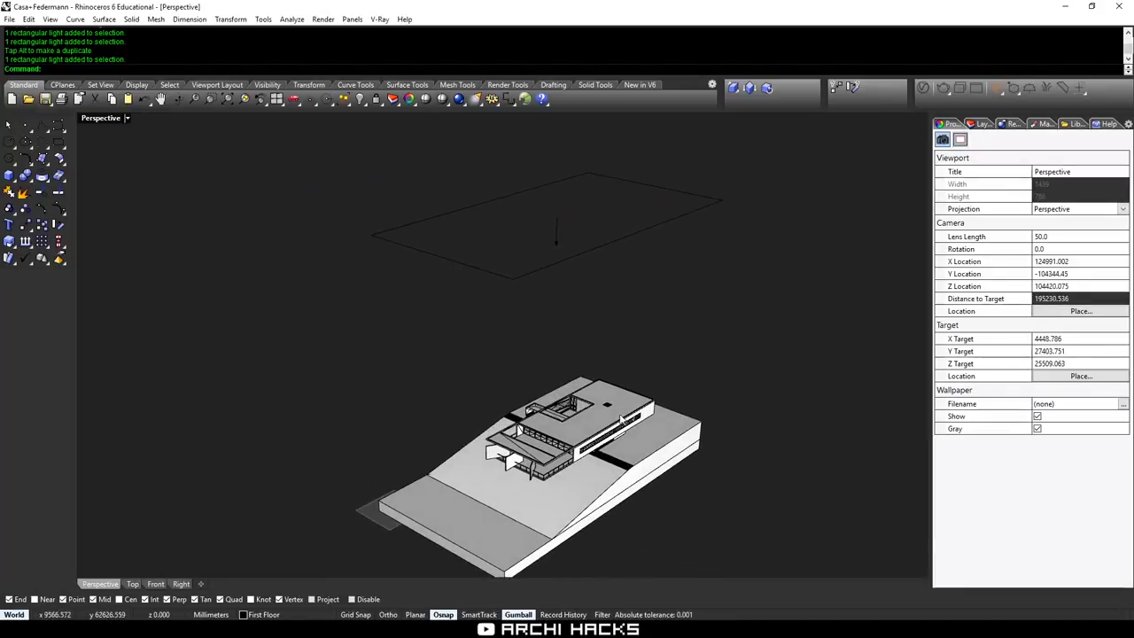
{"action": "right_click_drag", "start_coordinate": [606, 490], "coordinate": [613, 404], "text": "shift"}
{"action": "key", "text": "ctrl+alt+m"}
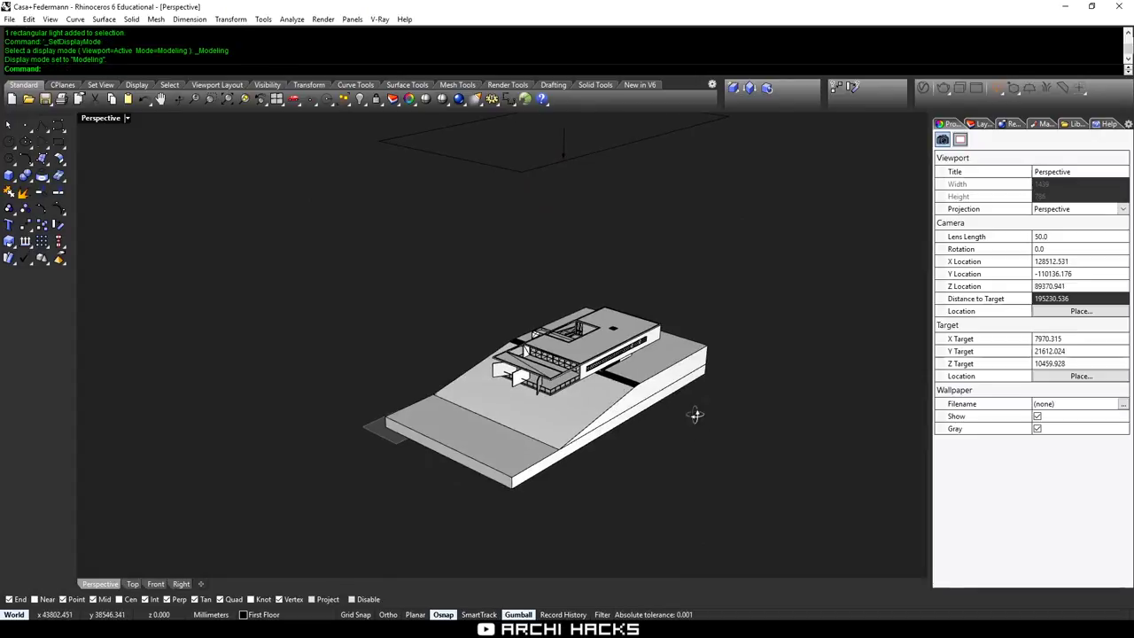
{"action": "right_click_drag", "start_coordinate": [694, 414], "coordinate": [694, 398]}
{"action": "scroll", "coordinate": [585, 418], "scroll_direction": "up", "scroll_amount": 4}
{"action": "right_click_drag", "start_coordinate": [590, 422], "coordinate": [612, 337], "text": "shift"}
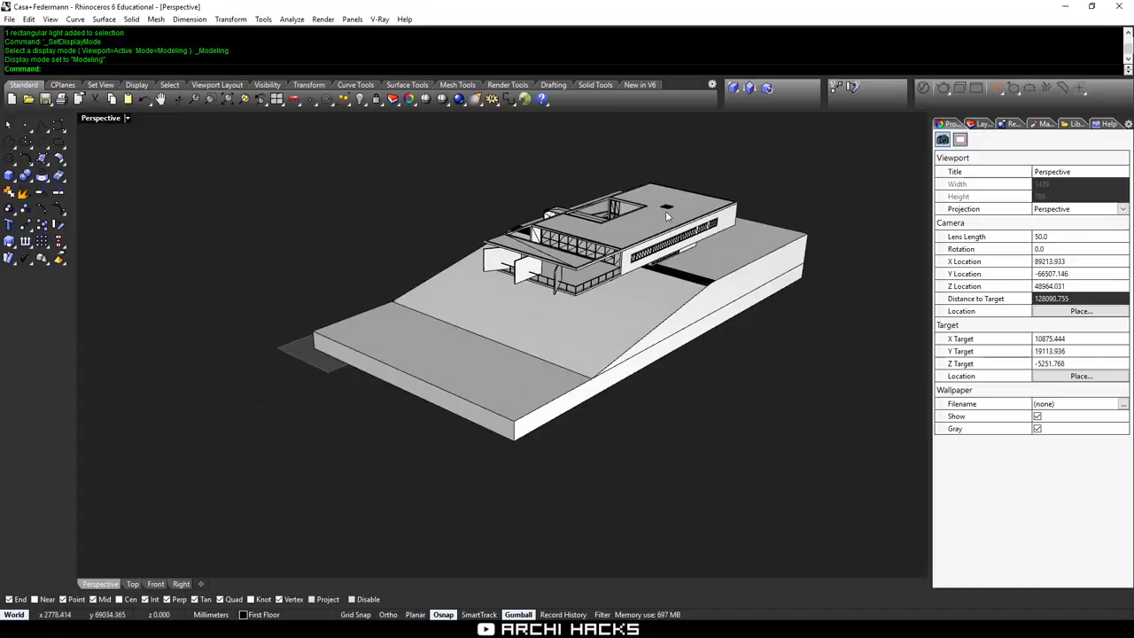
{"action": "left_click", "coordinate": [997, 89]}
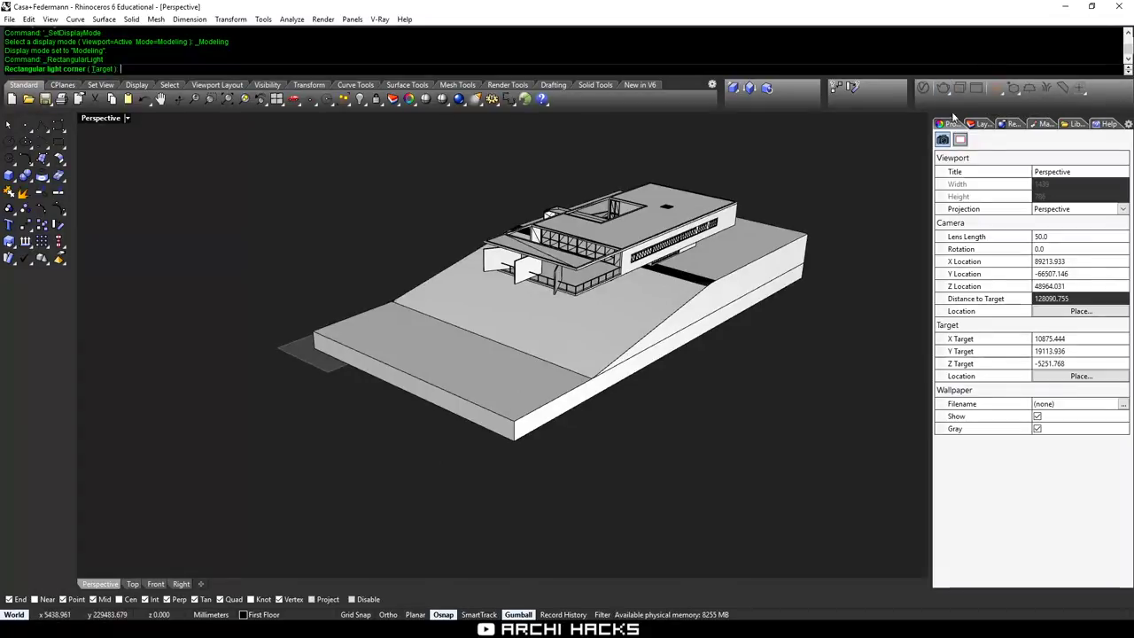
{"action": "scroll", "coordinate": [732, 210], "scroll_direction": "up", "scroll_amount": 4}
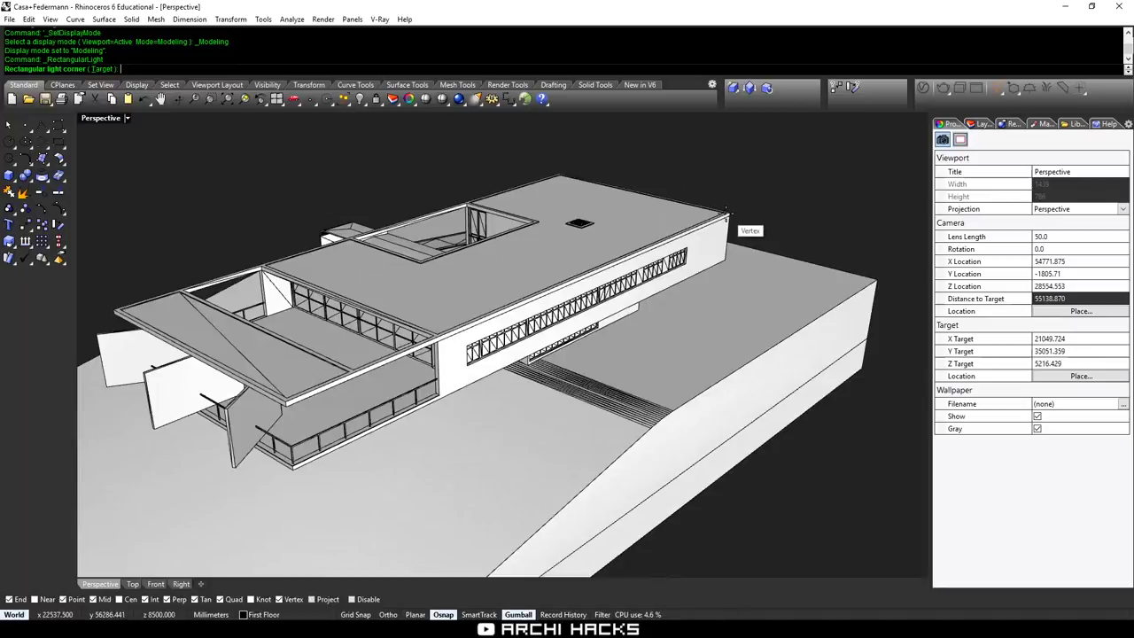
{"action": "left_click", "coordinate": [730, 212]}
{"action": "left_click", "coordinate": [560, 172]}
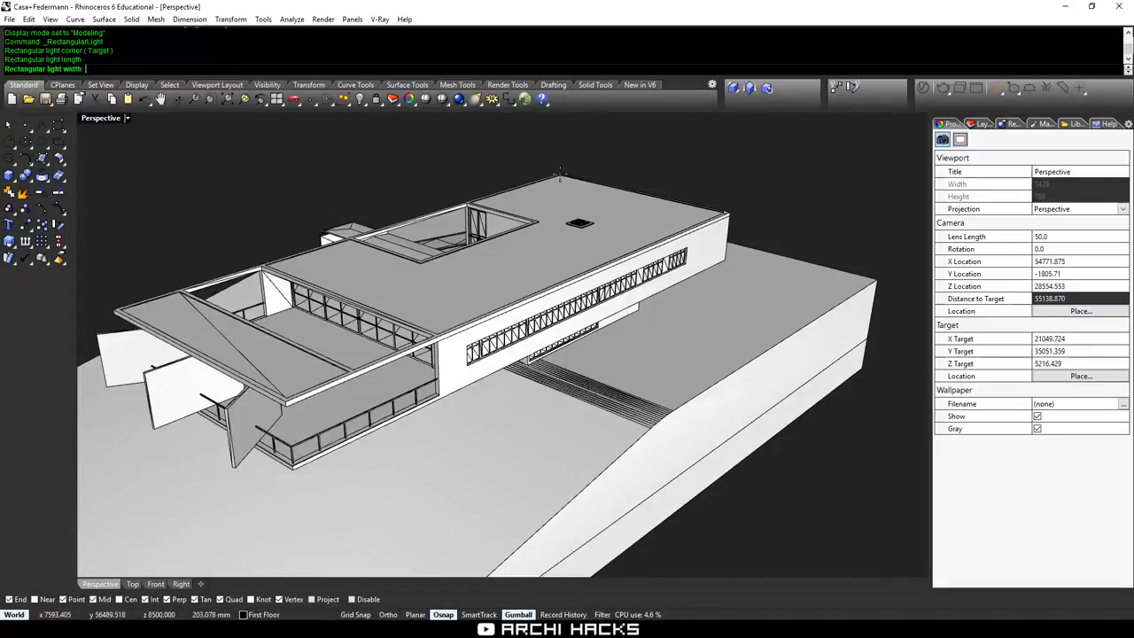
{"action": "mouse_move", "coordinate": [472, 320]}
{"action": "right_mouse_down"}
{"action": "mouse_move", "coordinate": [501, 299]}
{"action": "mouse_move", "coordinate": [473, 304]}
{"action": "right_mouse_up"}
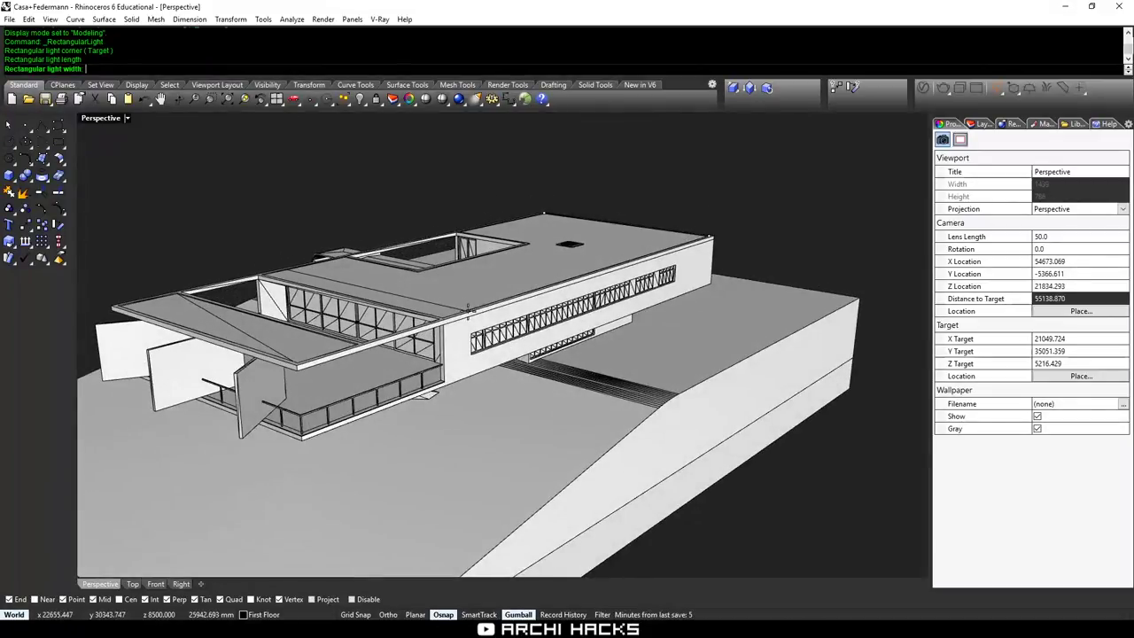
{"action": "left_click", "coordinate": [474, 307]}
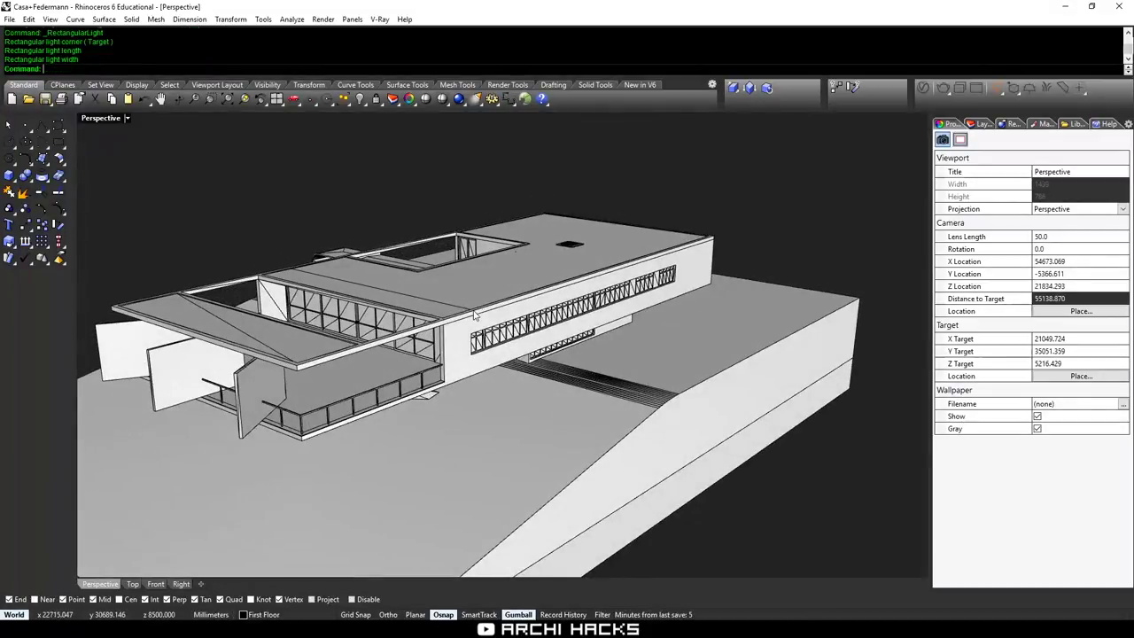
Select the new rectangular light on the roof instead of the overlapping mesh.
{"action": "scroll", "coordinate": [320, 272], "scroll_direction": "up", "scroll_amount": 5}
{"action": "mouse_move", "coordinate": [344, 327]}
{"action": "right_mouse_down"}
{"action": "mouse_move", "coordinate": [345, 318]}
{"action": "mouse_move", "coordinate": [341, 348]}
{"action": "right_mouse_up"}
{"action": "scroll", "coordinate": [431, 359], "scroll_direction": "down", "scroll_amount": 8}
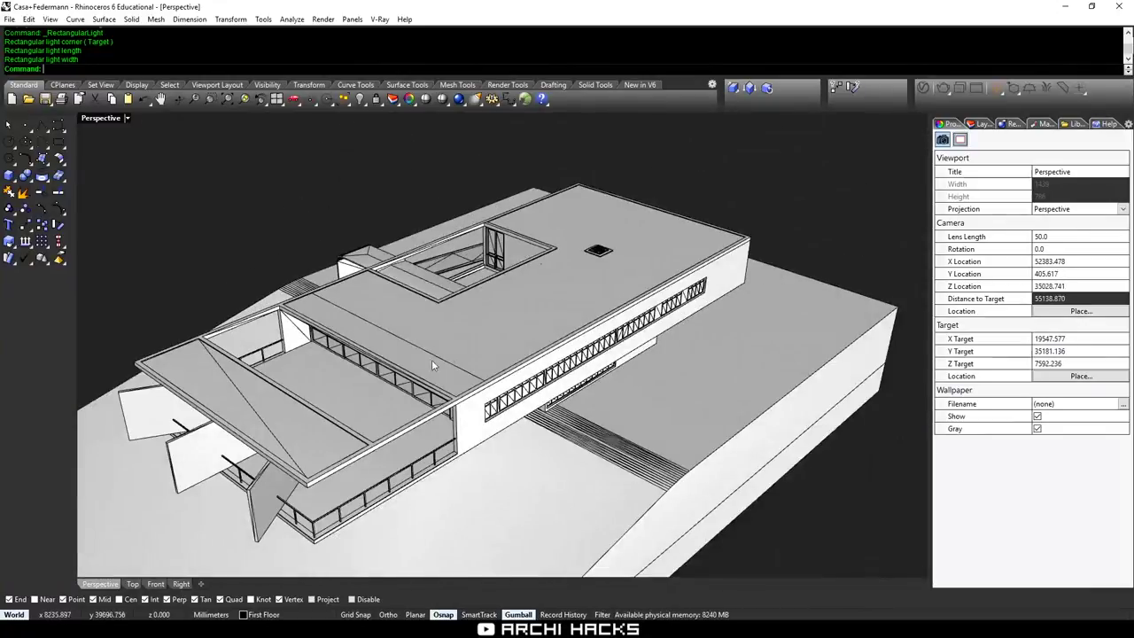
{"action": "left_click", "coordinate": [461, 360]}
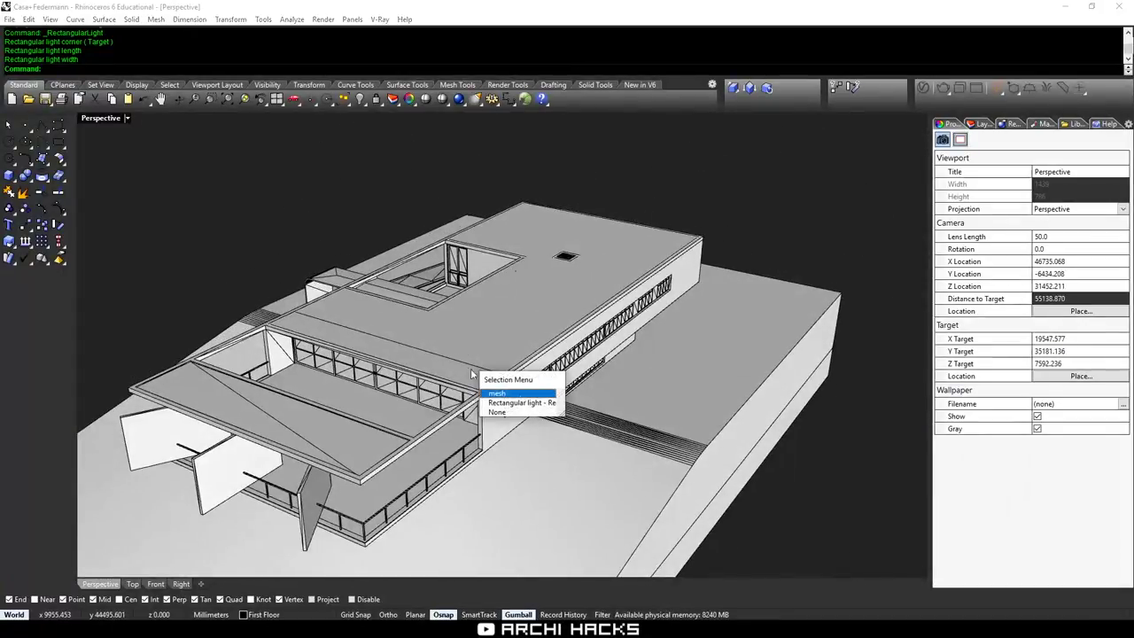
{"action": "left_click", "coordinate": [519, 402]}
Start an interactive V-Ray render and shrink the frame buffer to a small window showing the image at 100%.
{"action": "scroll", "coordinate": [580, 276], "scroll_direction": "down", "scroll_amount": 6}
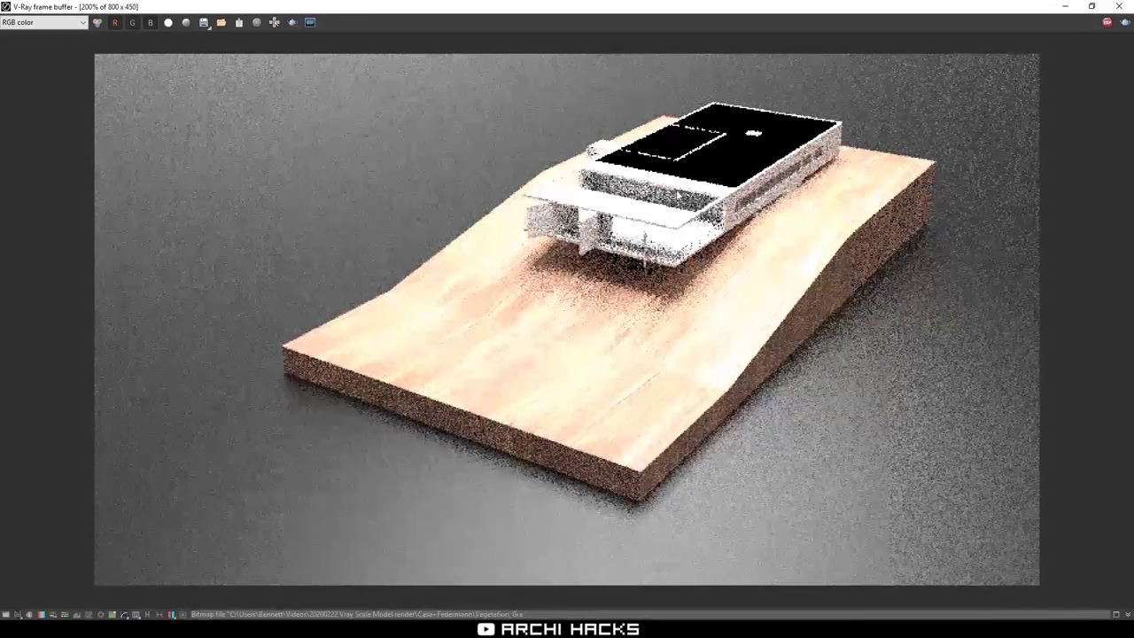
{"action": "left_click_drag", "start_coordinate": [567, 6], "coordinate": [263, 289]}
{"action": "double_click", "coordinate": [214, 436]}
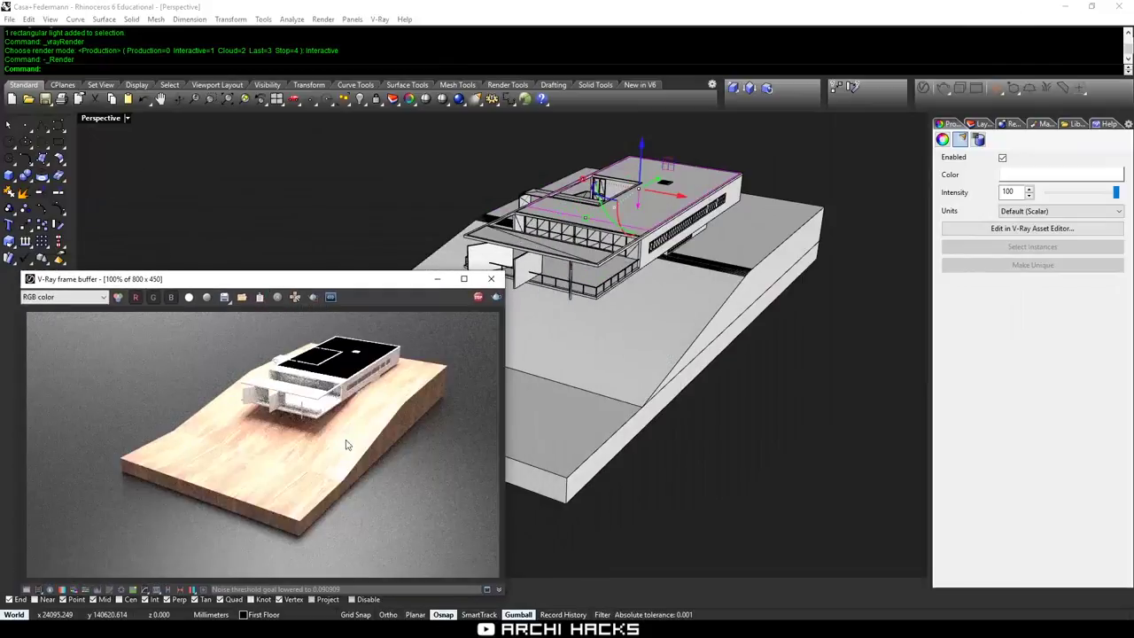
Lower the roof's rectangular light slightly so it sits beneath the roof surface, and inspect the interactive render.
{"action": "right_click_drag", "start_coordinate": [785, 315], "coordinate": [704, 329]}
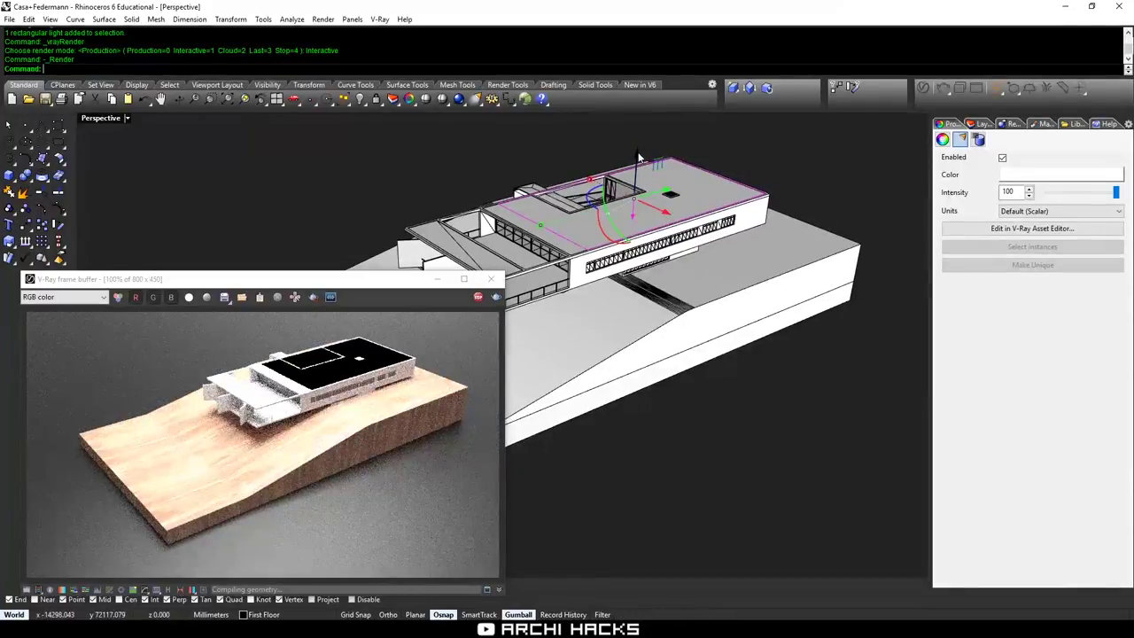
{"action": "left_click_drag", "start_coordinate": [639, 161], "coordinate": [645, 167]}
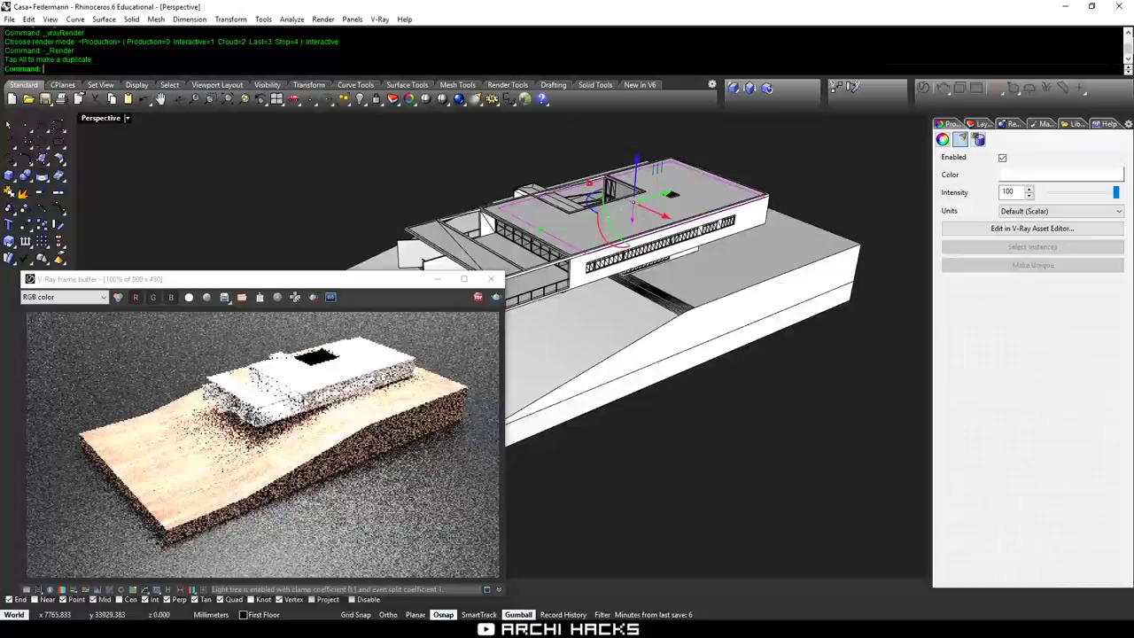
{"action": "scroll", "coordinate": [301, 401], "scroll_direction": "up", "scroll_amount": 3}
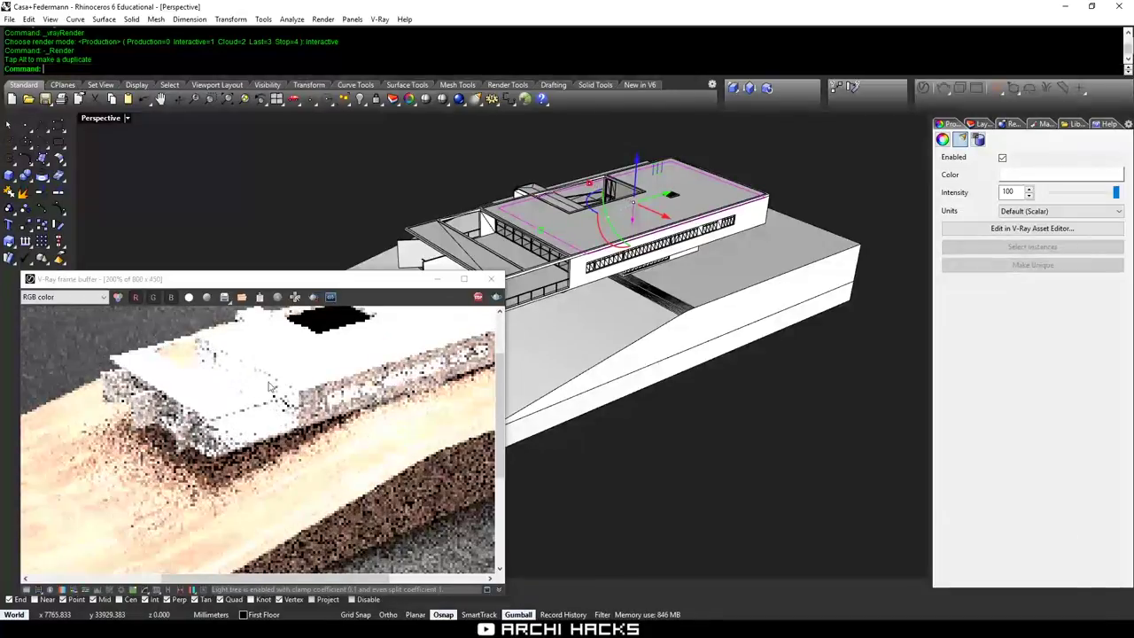
{"action": "scroll", "coordinate": [318, 394], "scroll_direction": "down", "scroll_amount": 2}
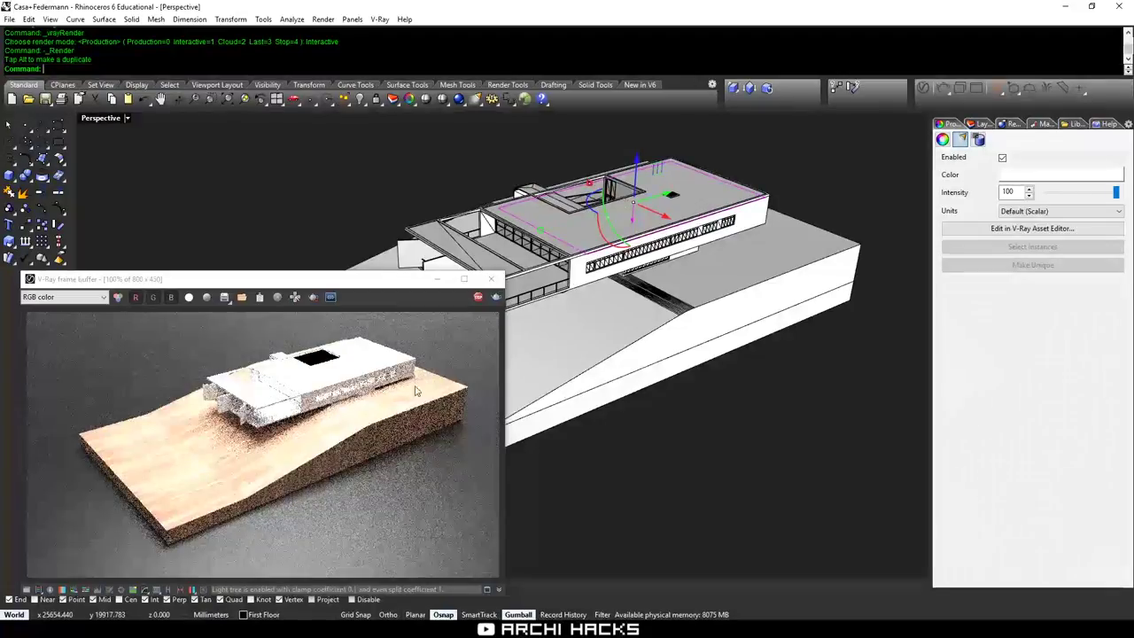
Set the intensity of the overhead rectangular light to 20 and deselect it.
{"action": "scroll", "coordinate": [699, 422], "scroll_direction": "down", "scroll_amount": 5}
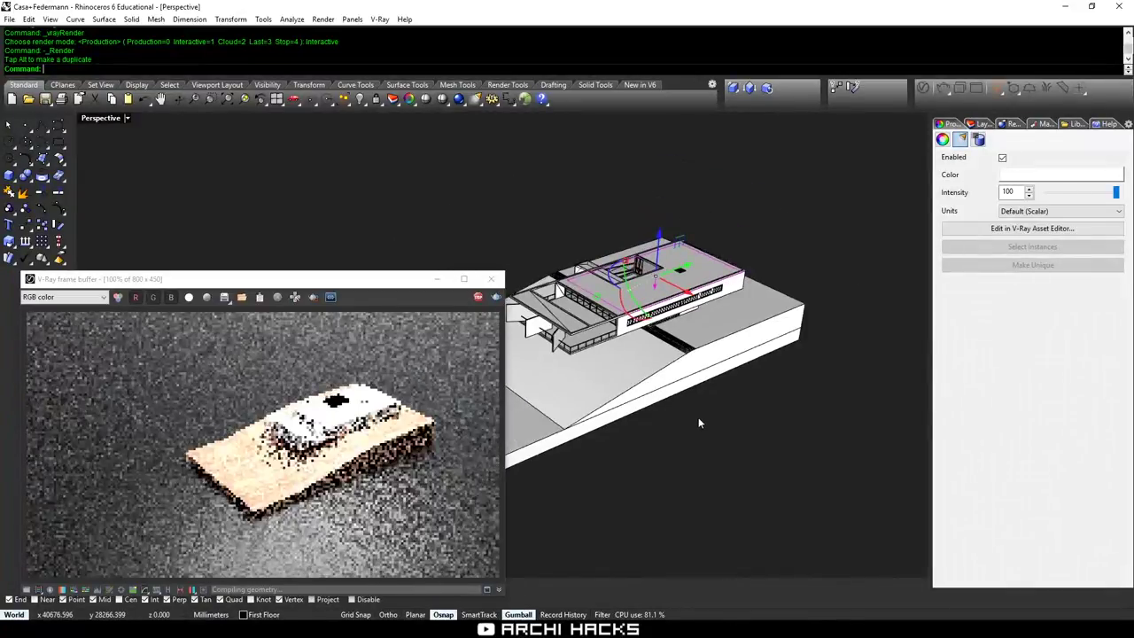
{"action": "left_click_drag", "start_coordinate": [640, 187], "coordinate": [538, 131]}
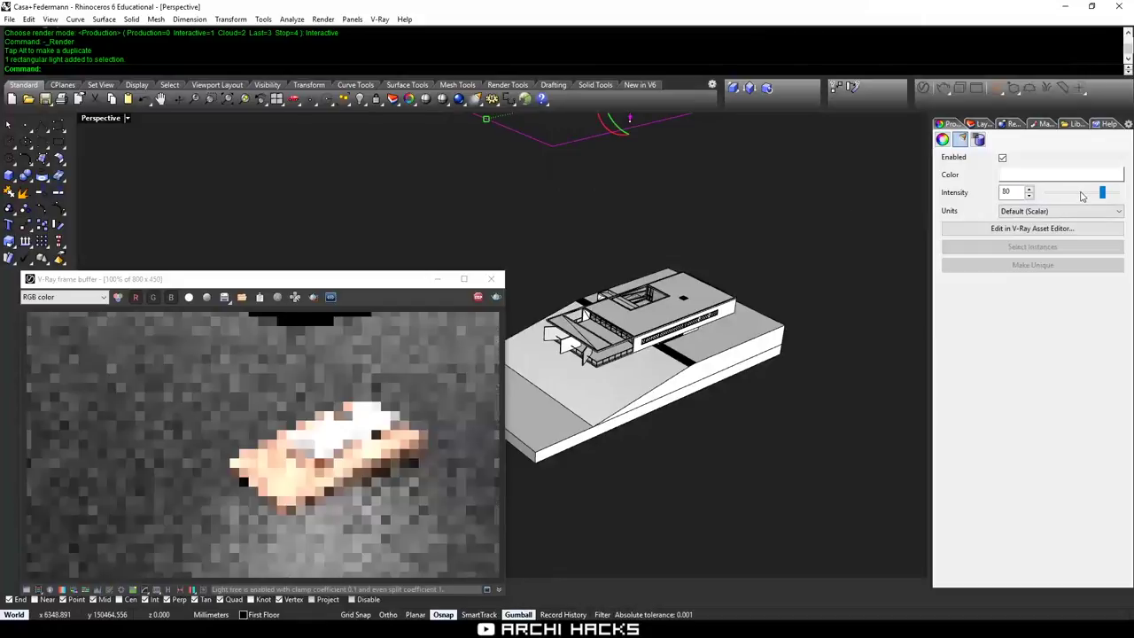
{"action": "left_click_drag", "start_coordinate": [1083, 195], "coordinate": [1074, 195]}
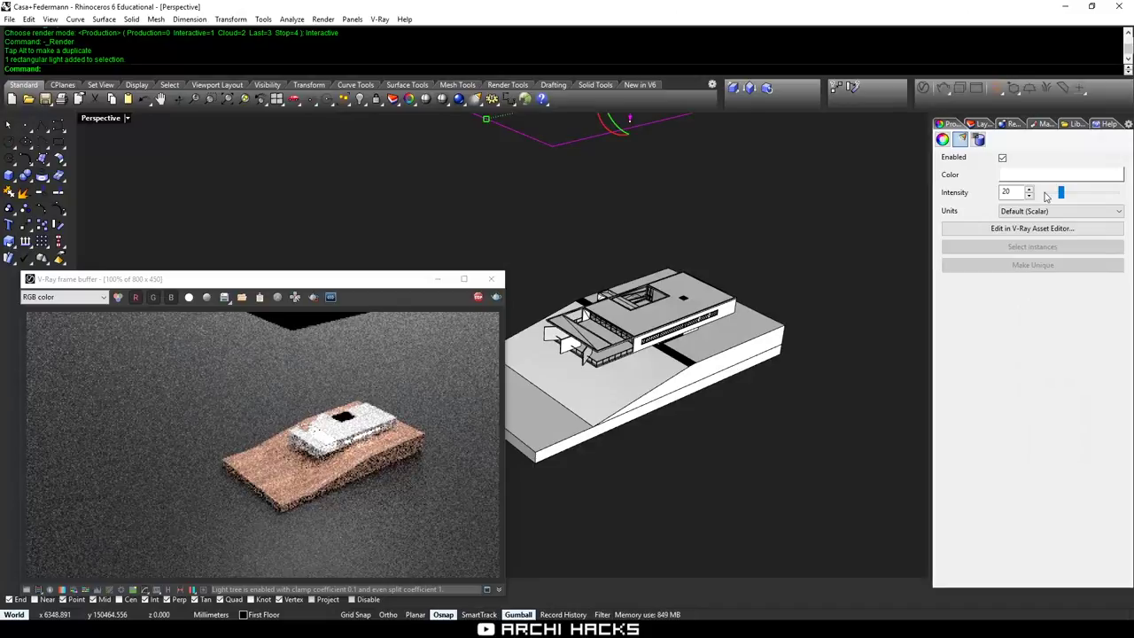
{"action": "left_click", "coordinate": [690, 467]}
Select the rectangular light beneath the house roof and set its intensity to 21.
{"action": "scroll", "coordinate": [636, 359], "scroll_direction": "up", "scroll_amount": 3}
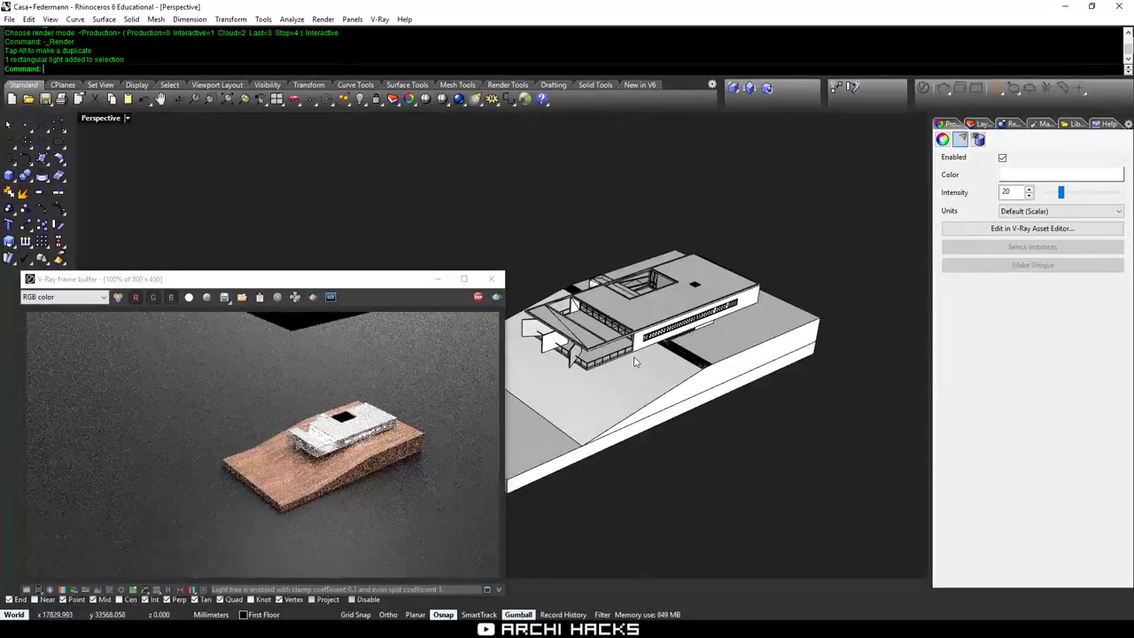
{"action": "scroll", "coordinate": [674, 382], "scroll_direction": "up", "scroll_amount": 2}
{"action": "right_click_drag", "start_coordinate": [696, 397], "coordinate": [748, 283], "text": "shift"}
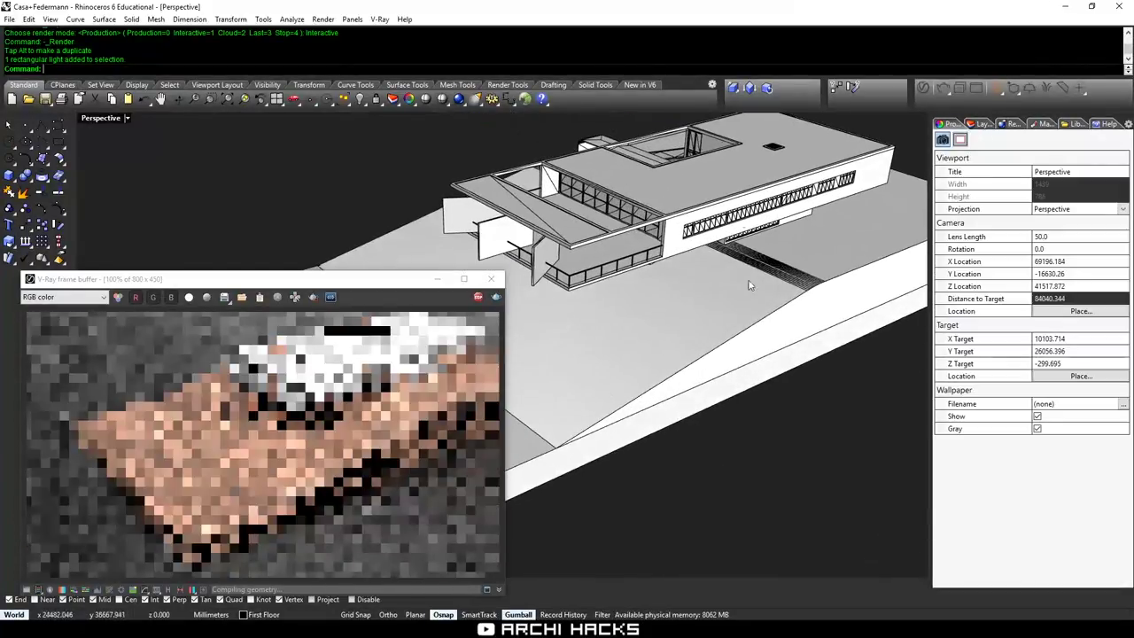
{"action": "left_click", "coordinate": [662, 143]}
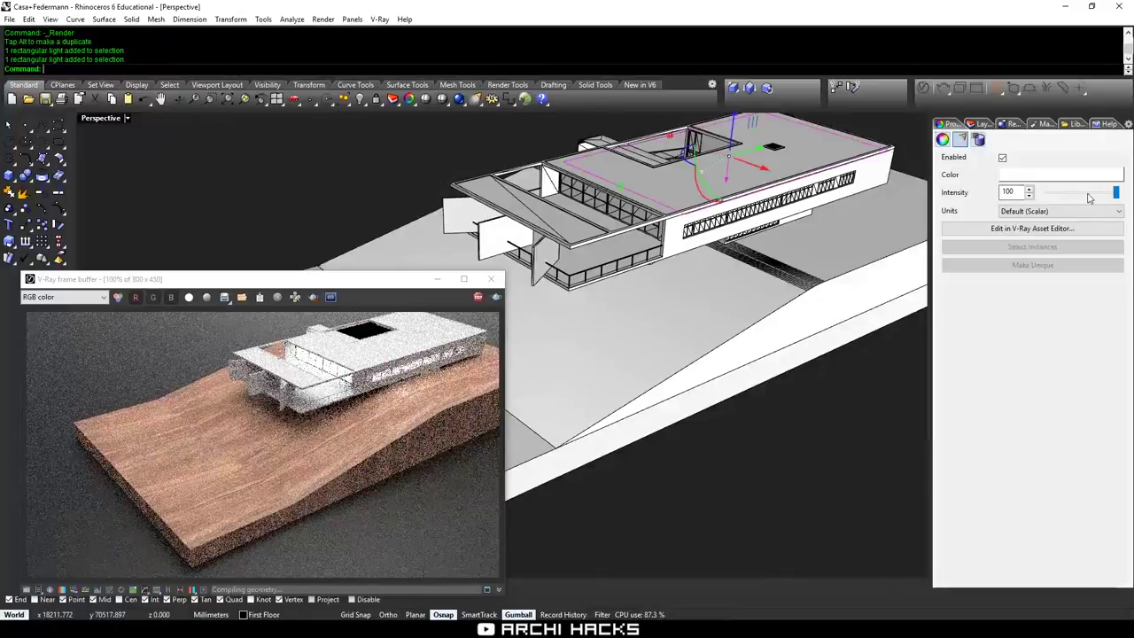
{"action": "left_click_drag", "start_coordinate": [1088, 198], "coordinate": [1077, 198]}
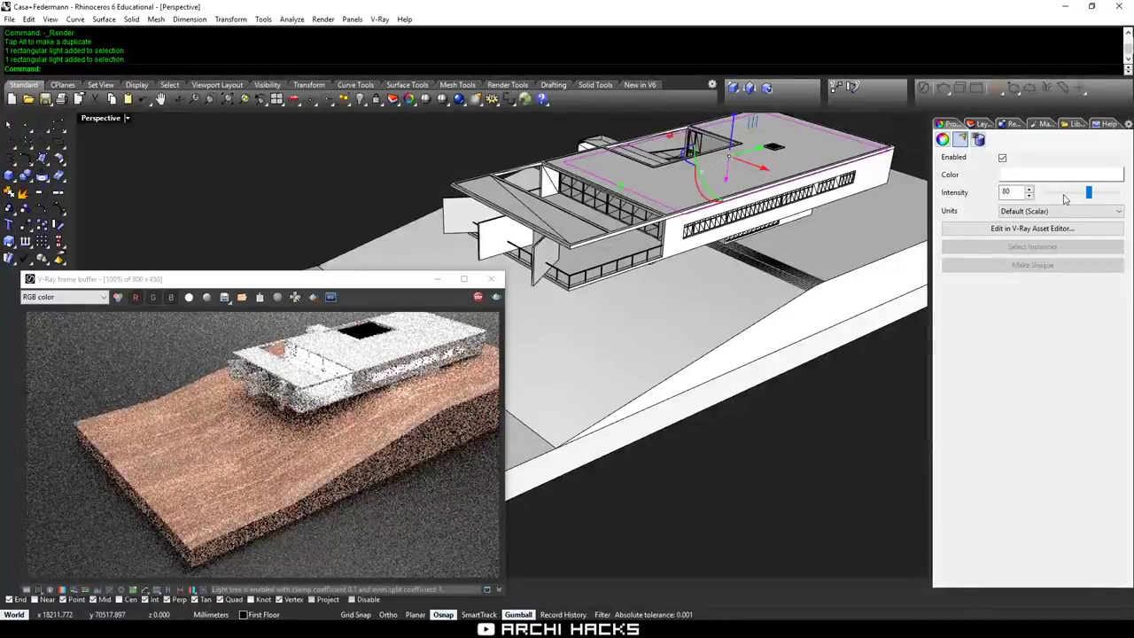
{"action": "left_click_drag", "start_coordinate": [1053, 198], "coordinate": [1044, 196]}
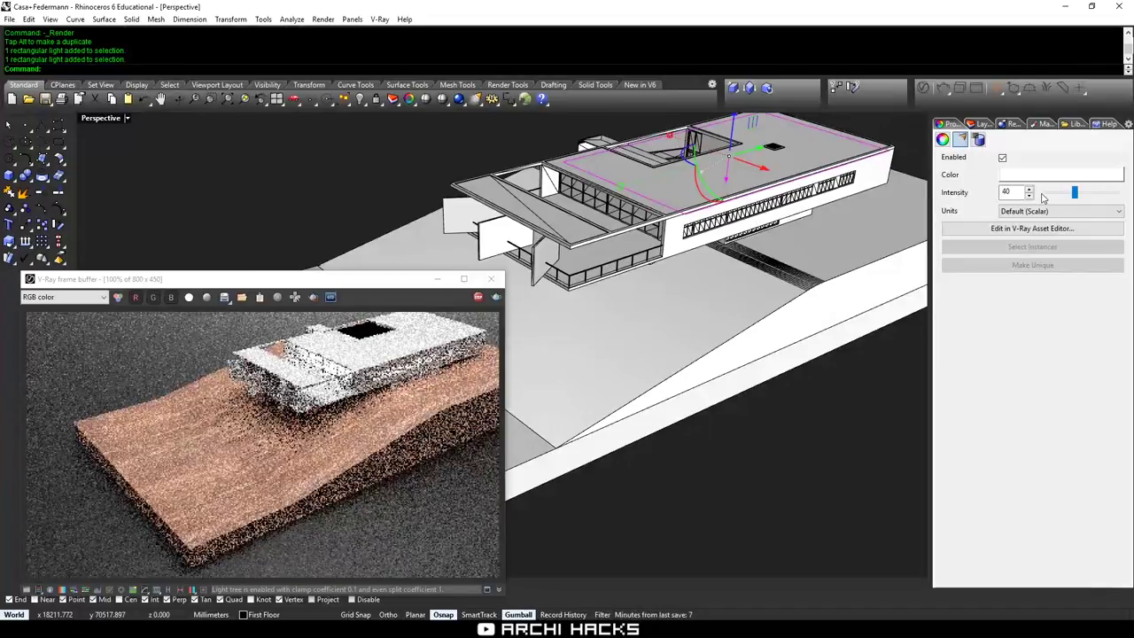
{"action": "left_click", "coordinate": [1045, 194]}
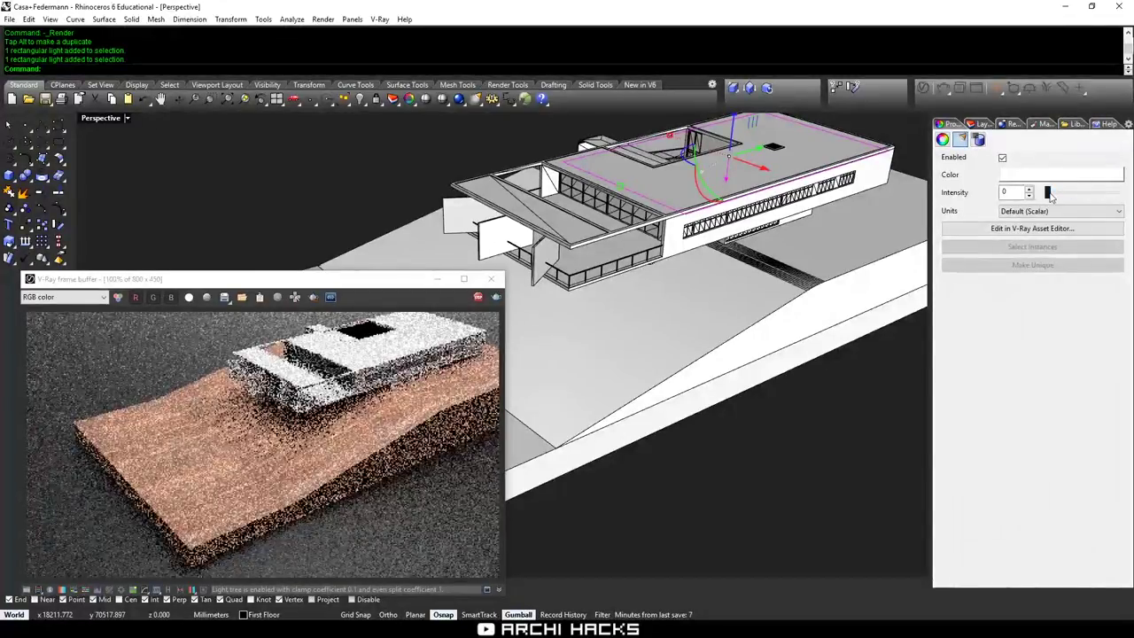
{"action": "left_click_drag", "start_coordinate": [1052, 194], "coordinate": [1061, 196]}
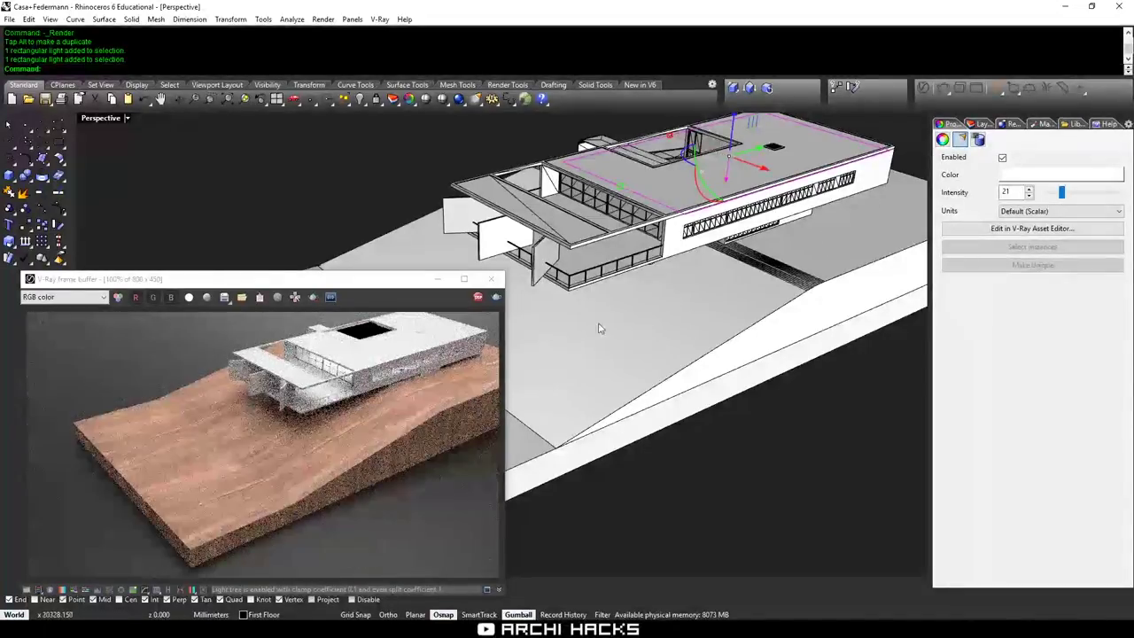
Give the roof's rectangular light a warm yellow-orange colour of RGB 255, 230, 177.
{"action": "left_click", "coordinate": [1037, 177]}
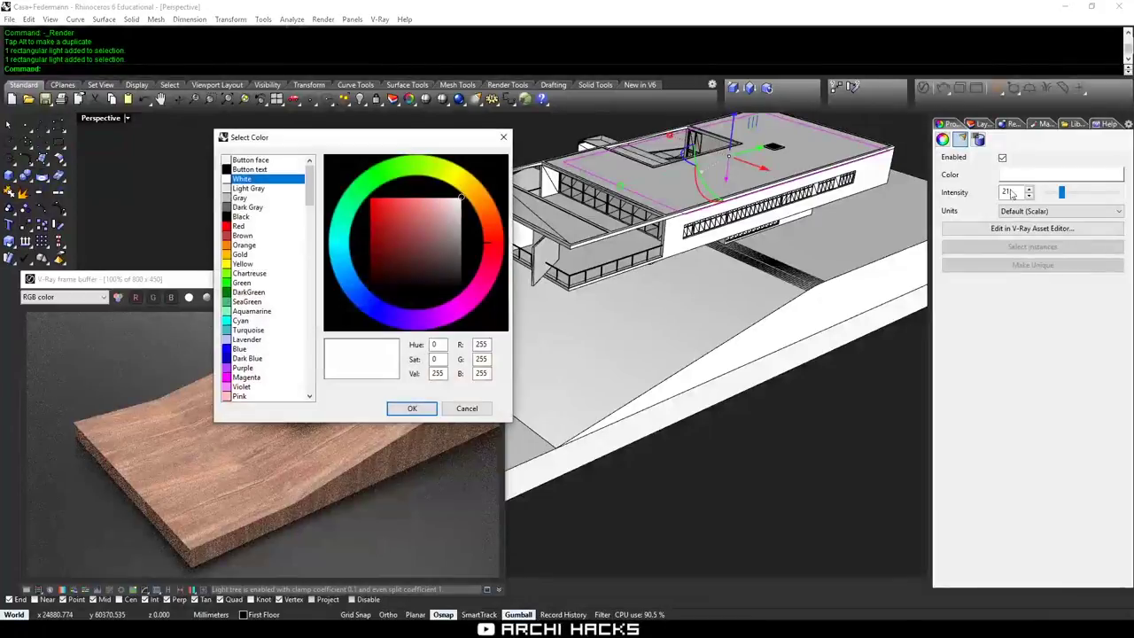
{"action": "left_click_drag", "start_coordinate": [423, 140], "coordinate": [796, 139]}
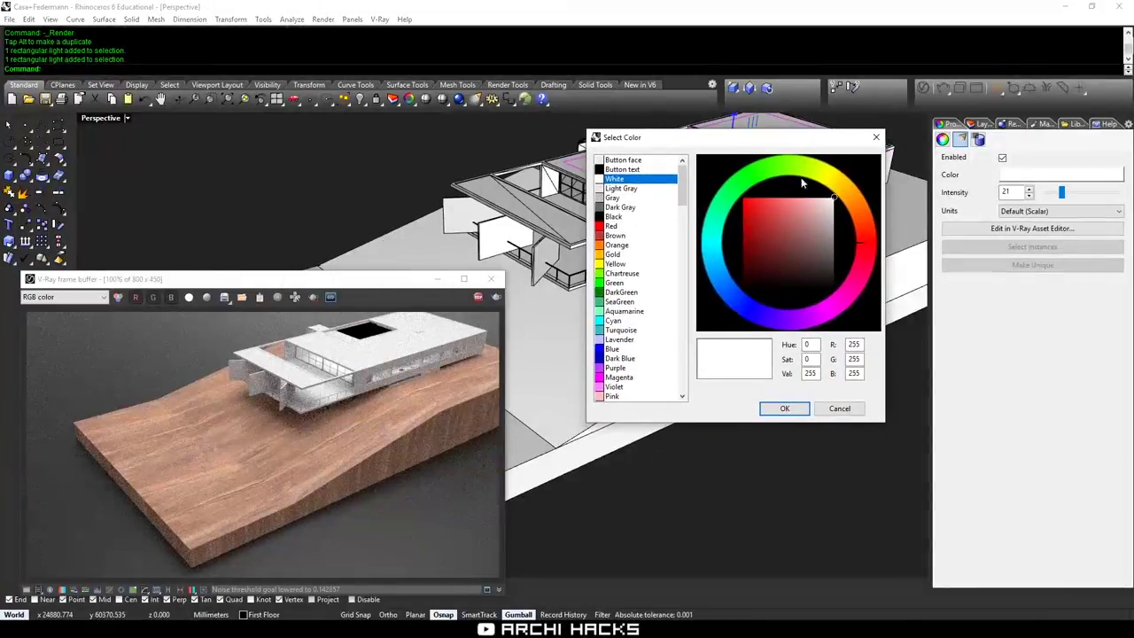
{"action": "left_click", "coordinate": [841, 191]}
{"action": "mouse_move", "coordinate": [840, 191]}
{"action": "left_mouse_down"}
{"action": "mouse_move", "coordinate": [846, 200]}
{"action": "mouse_move", "coordinate": [798, 205]}
{"action": "mouse_move", "coordinate": [807, 199]}
{"action": "left_mouse_up"}
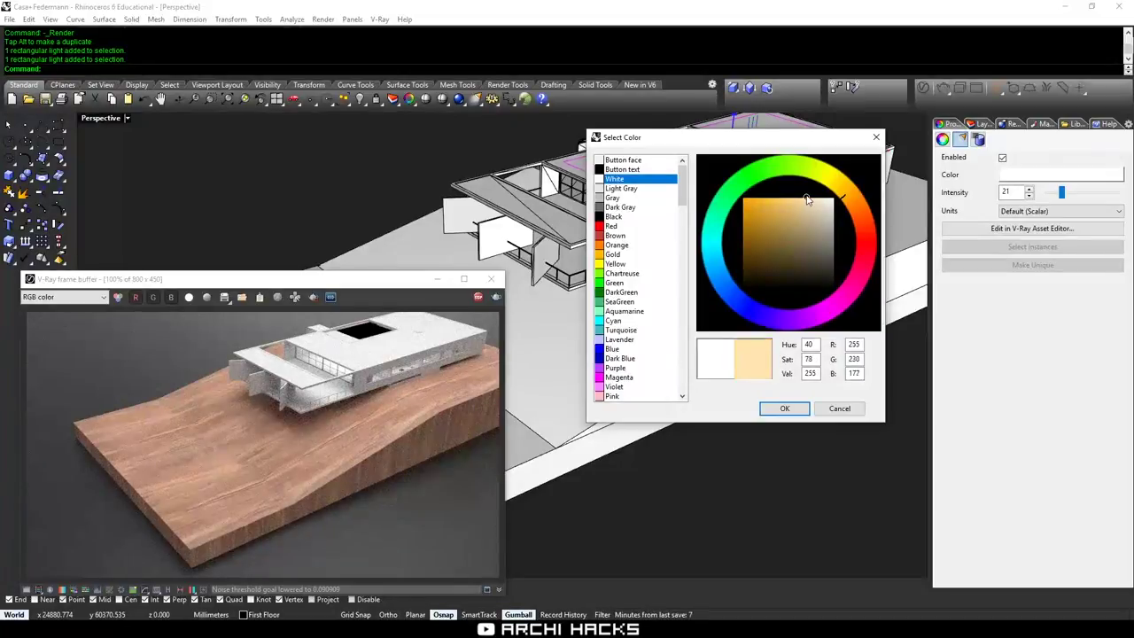
{"action": "left_click", "coordinate": [783, 408]}
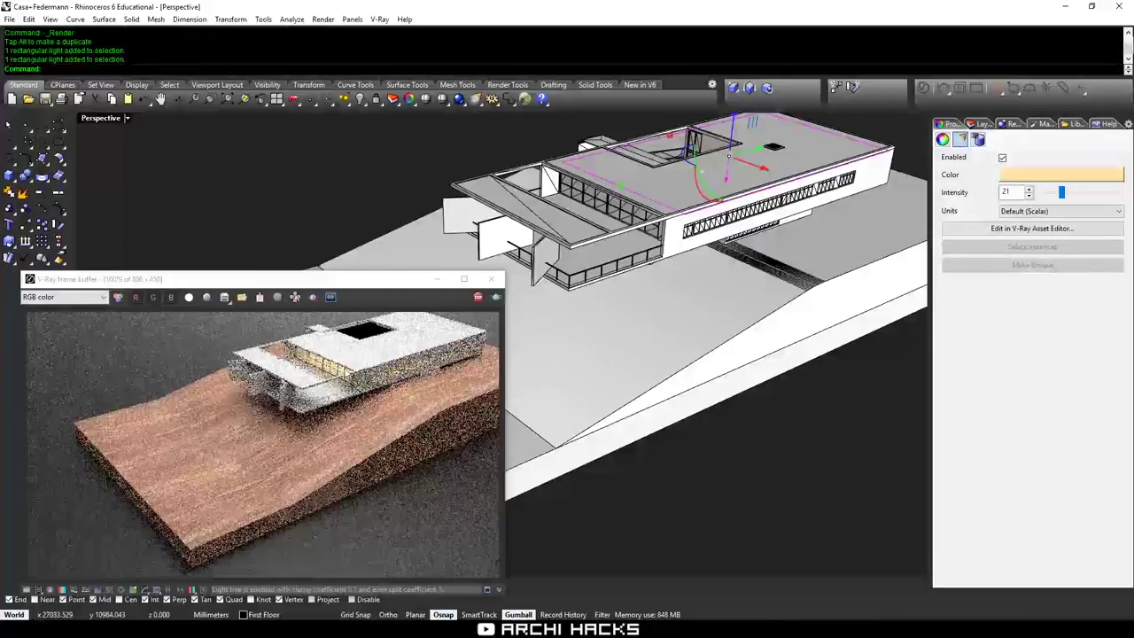
Soften the roof light's colour to a paler warm tone, RGB 255, 237, 204.
{"action": "left_click", "coordinate": [1018, 174]}
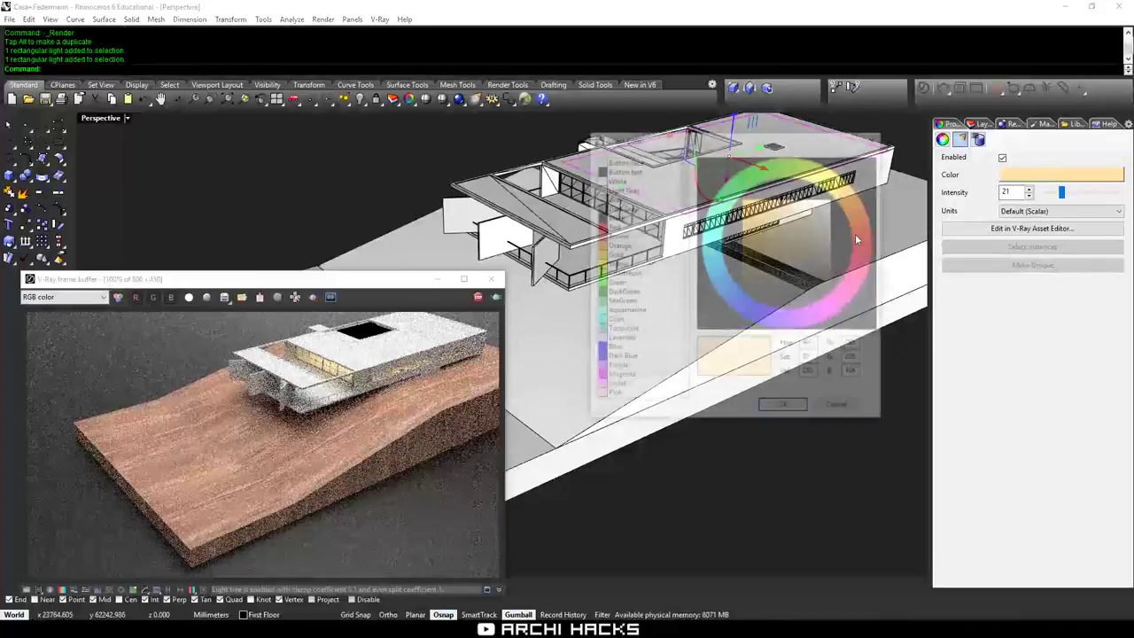
{"action": "left_click", "coordinate": [816, 198]}
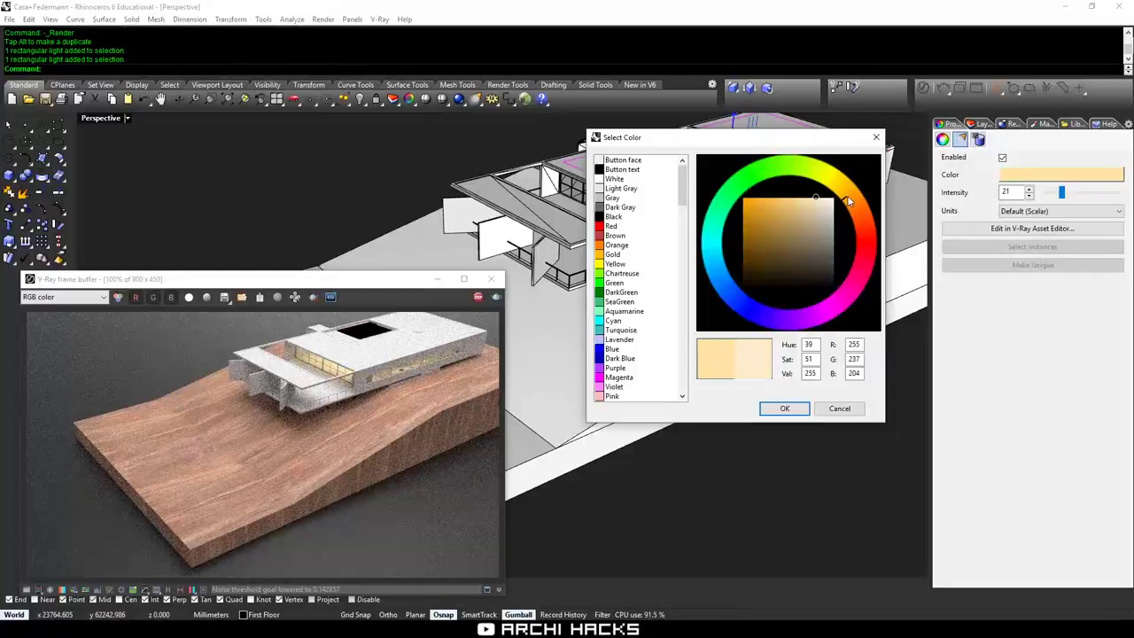
{"action": "left_click", "coordinate": [790, 411]}
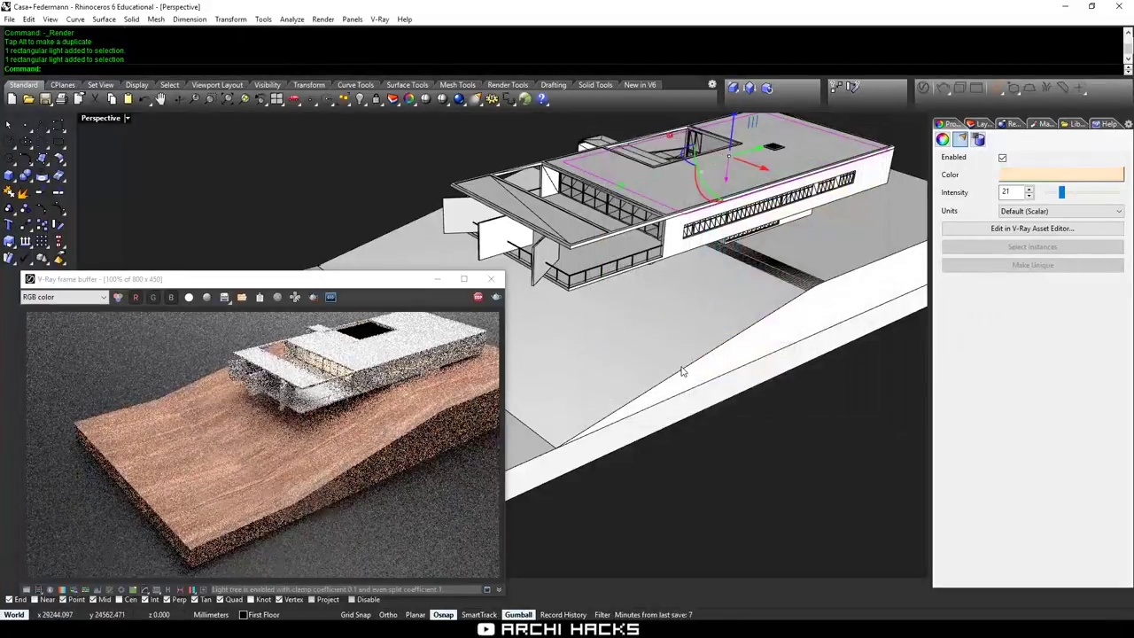
Make the roof's rectangular light invisible through its options in the V-Ray Asset Editor, and close the editor.
{"action": "right_click_drag", "start_coordinate": [682, 372], "coordinate": [750, 332]}
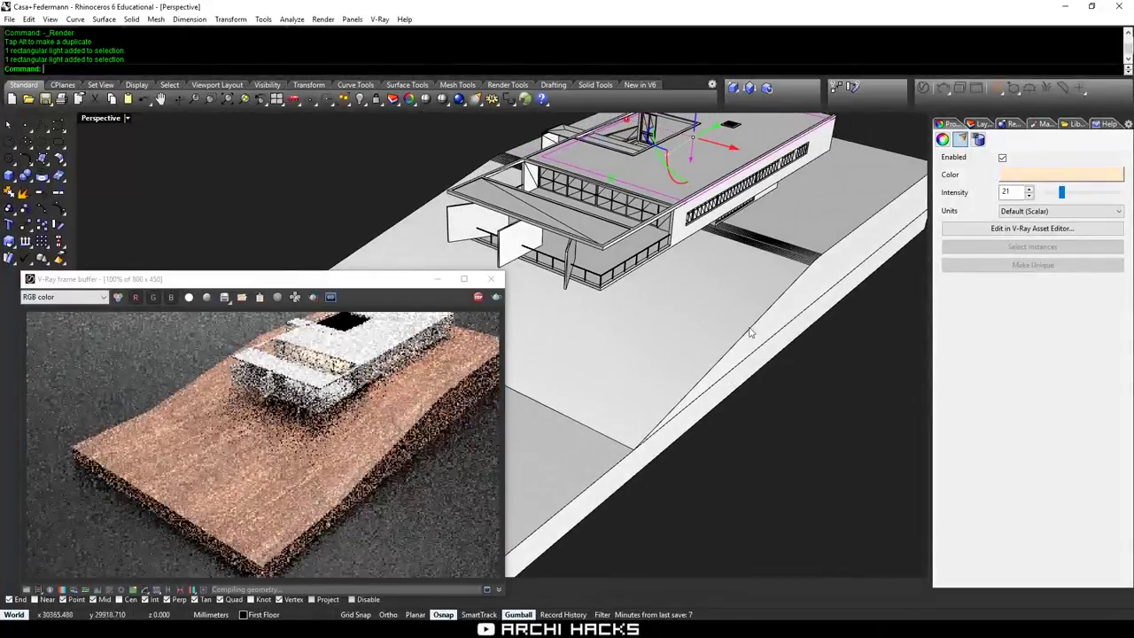
{"action": "scroll", "coordinate": [709, 328], "scroll_direction": "up", "scroll_amount": 5}
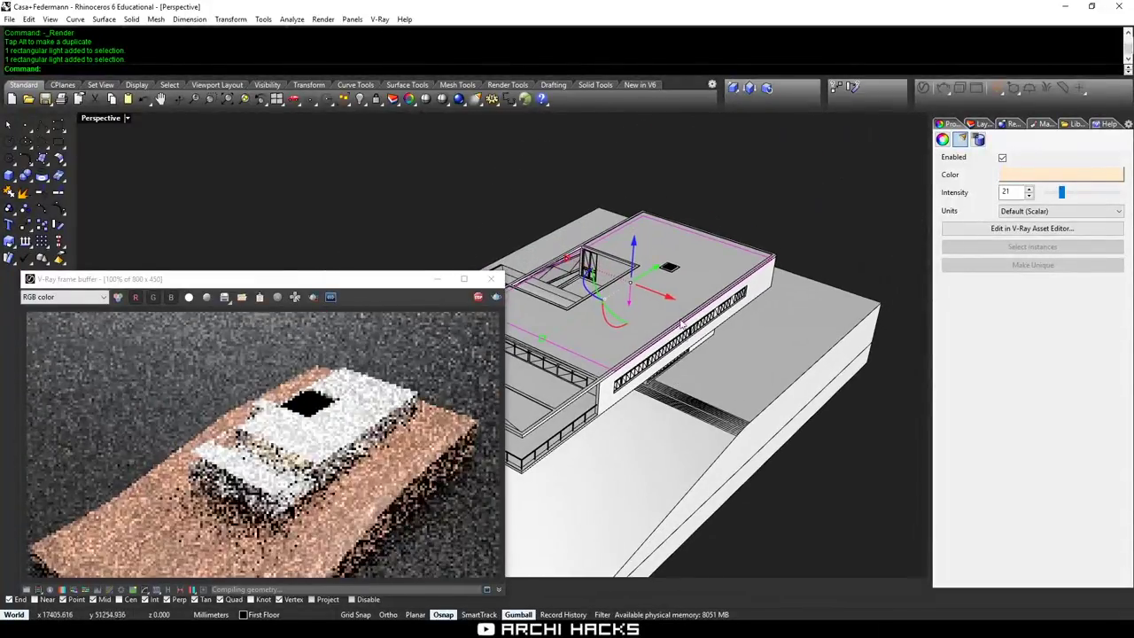
{"action": "scroll", "coordinate": [680, 324], "scroll_direction": "up", "scroll_amount": 5}
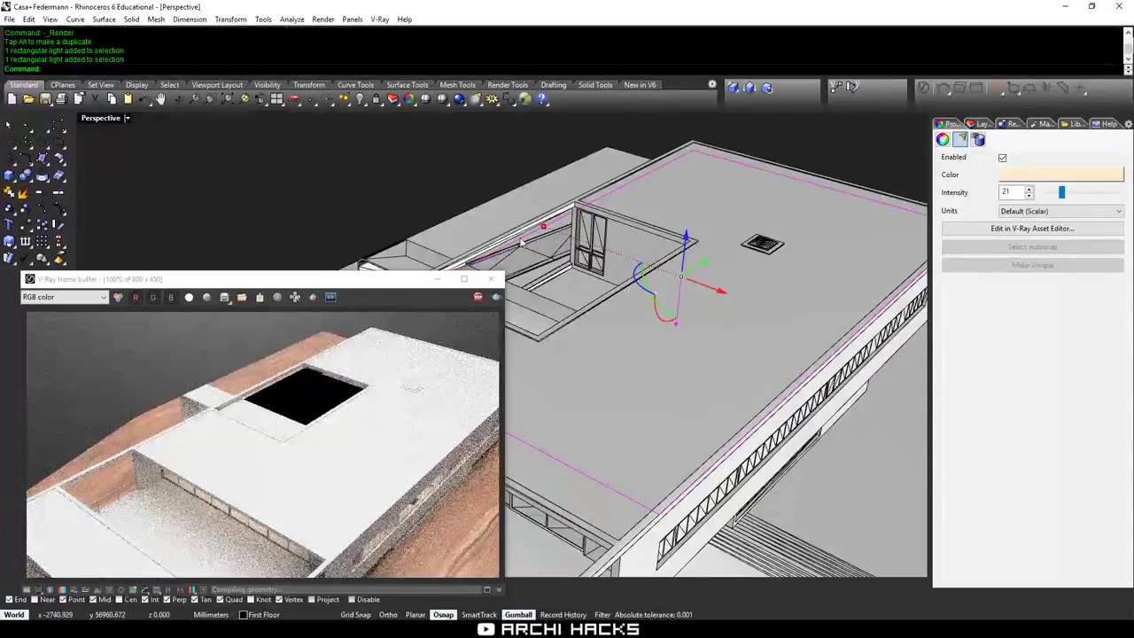
{"action": "right_click_drag", "start_coordinate": [664, 319], "coordinate": [865, 240]}
{"action": "right_click_drag", "start_coordinate": [720, 286], "coordinate": [820, 315]}
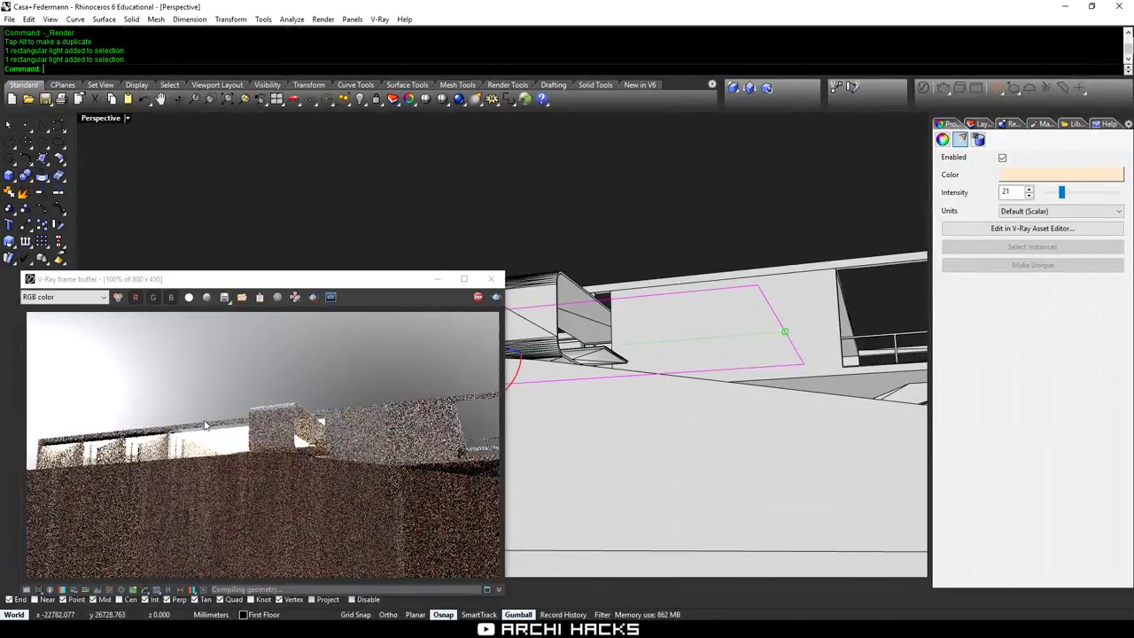
{"action": "right_click_drag", "start_coordinate": [517, 324], "coordinate": [764, 294], "text": "shift"}
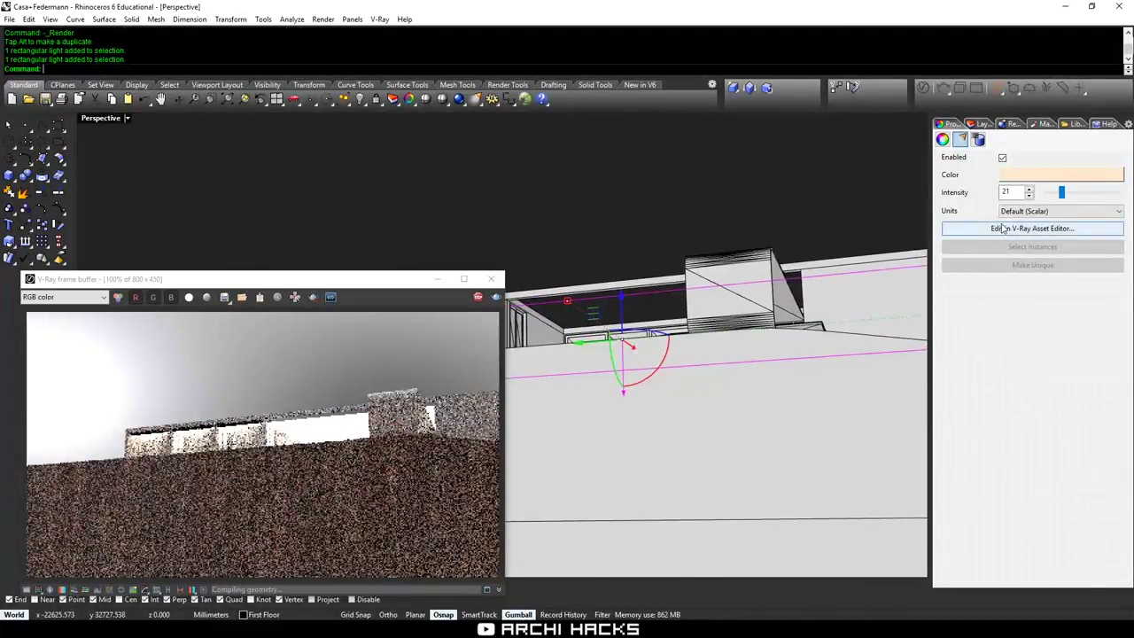
{"action": "left_click", "coordinate": [996, 229]}
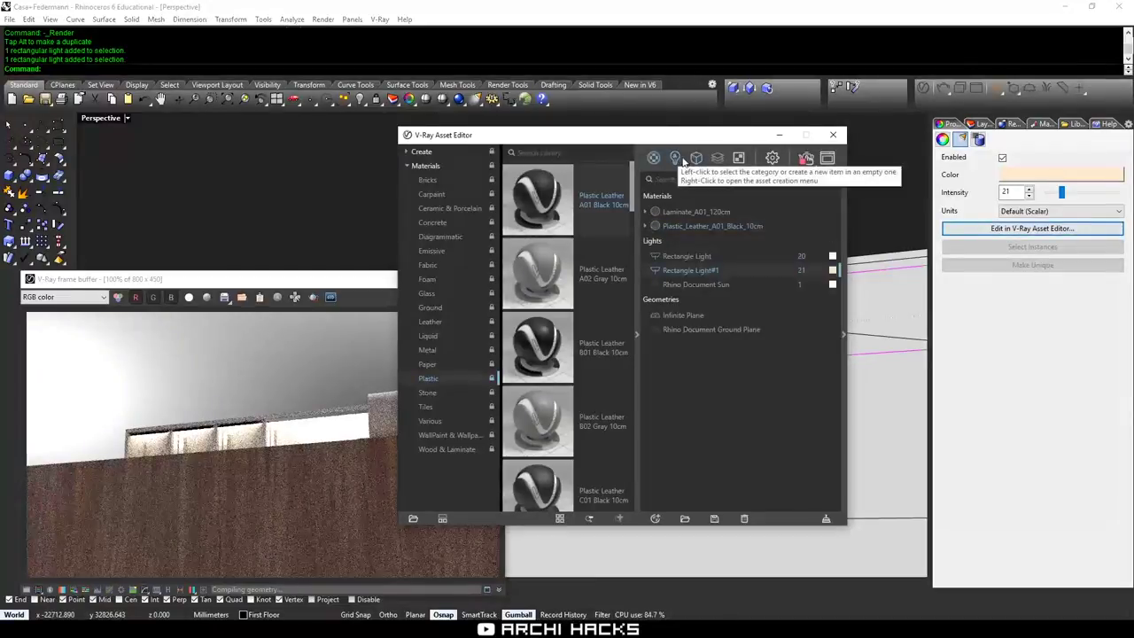
{"action": "left_click", "coordinate": [842, 297]}
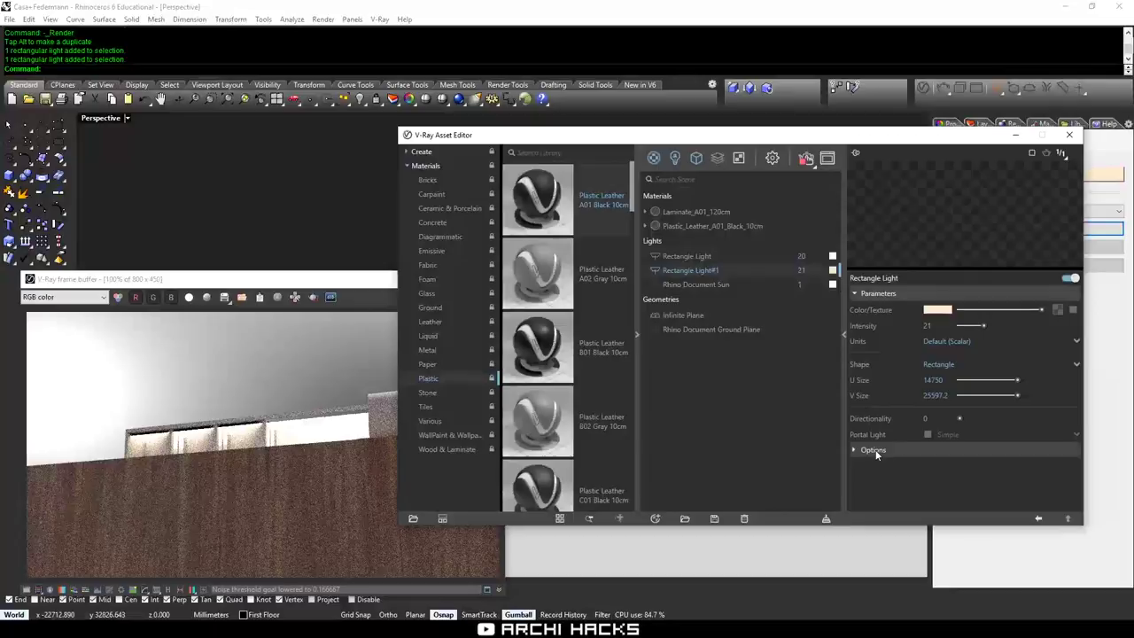
{"action": "left_click", "coordinate": [872, 449]}
{"action": "scroll", "coordinate": [873, 398], "scroll_direction": "down", "scroll_amount": 2}
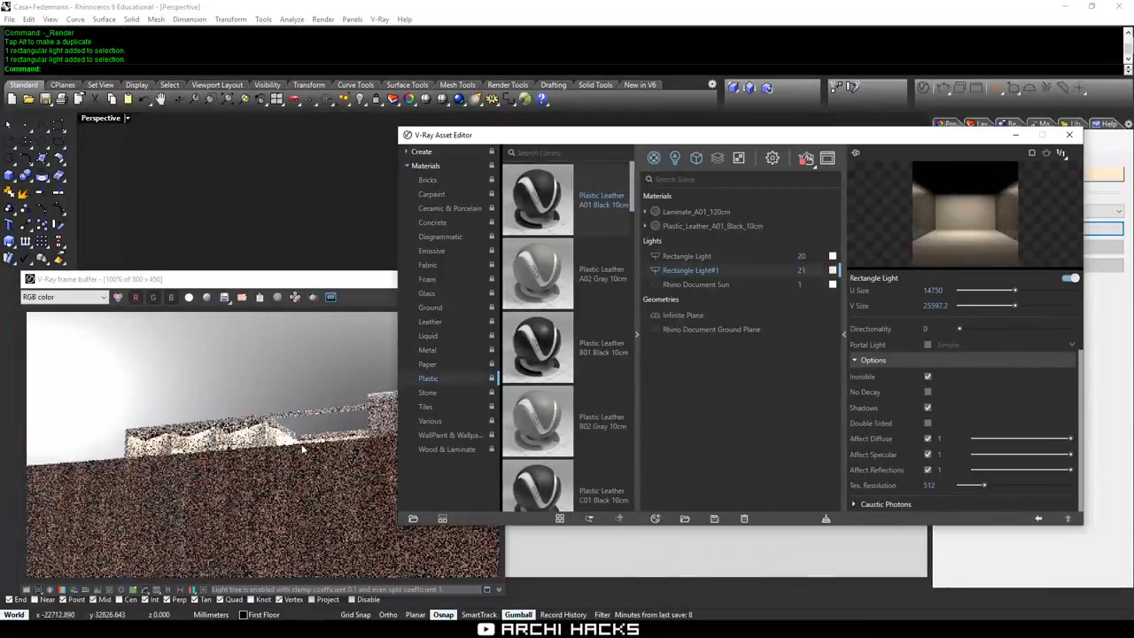
{"action": "left_click", "coordinate": [1070, 140]}
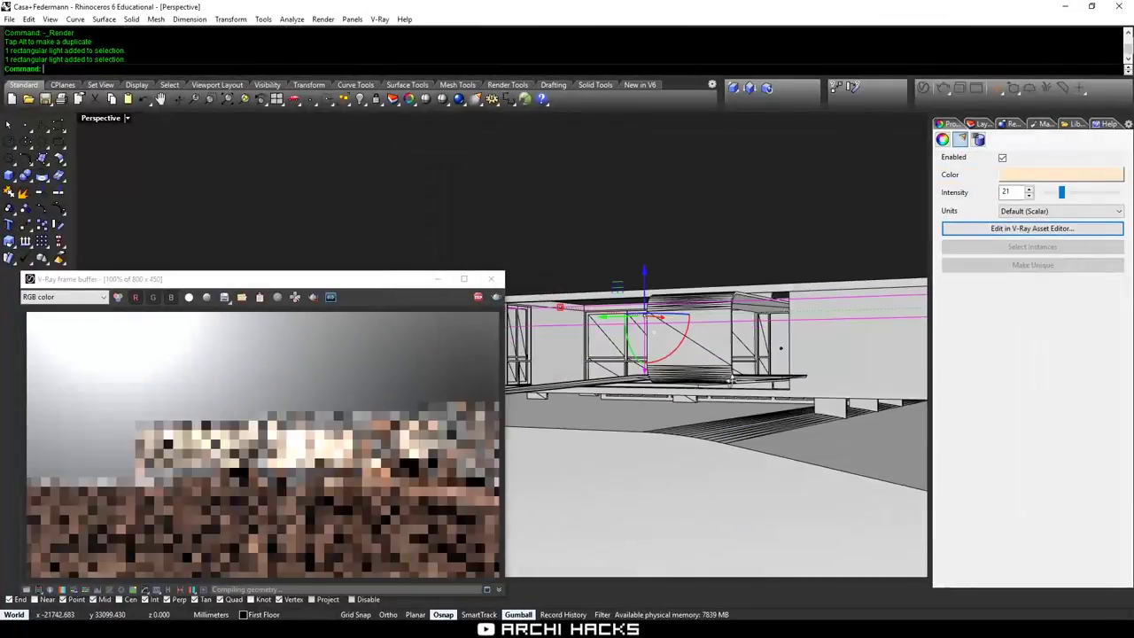
Frame the whole house and terrain in an elevated corner perspective, and stop the interactive render and close its frame buffer.
{"action": "right_click_drag", "start_coordinate": [731, 381], "coordinate": [570, 408]}
{"action": "scroll", "coordinate": [710, 316], "scroll_direction": "down", "scroll_amount": 2}
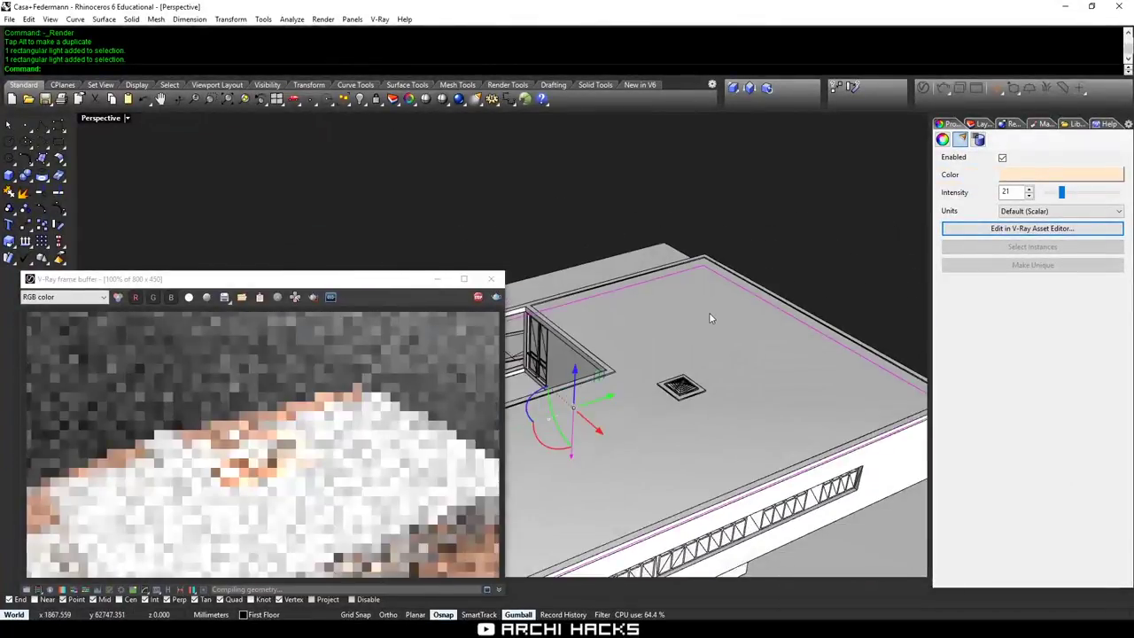
{"action": "scroll", "coordinate": [710, 318], "scroll_direction": "down", "scroll_amount": 4}
{"action": "right_click_drag", "start_coordinate": [653, 408], "coordinate": [744, 240], "text": "shift"}
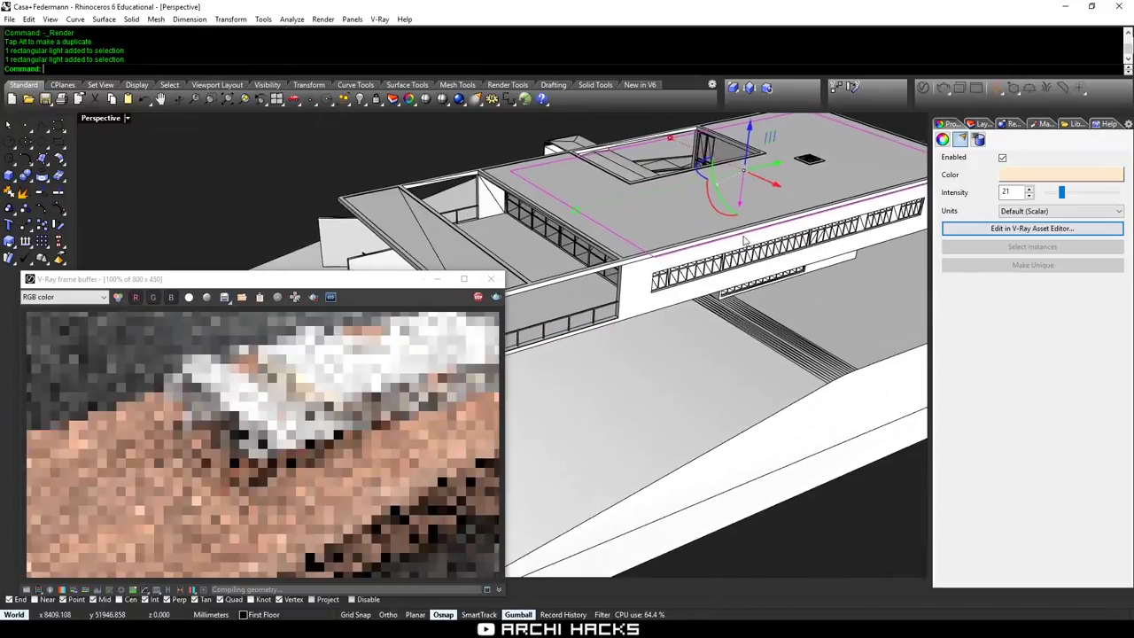
{"action": "scroll", "coordinate": [744, 240], "scroll_direction": "down", "scroll_amount": 5}
{"action": "right_click_drag", "start_coordinate": [756, 316], "coordinate": [696, 360], "text": "shift"}
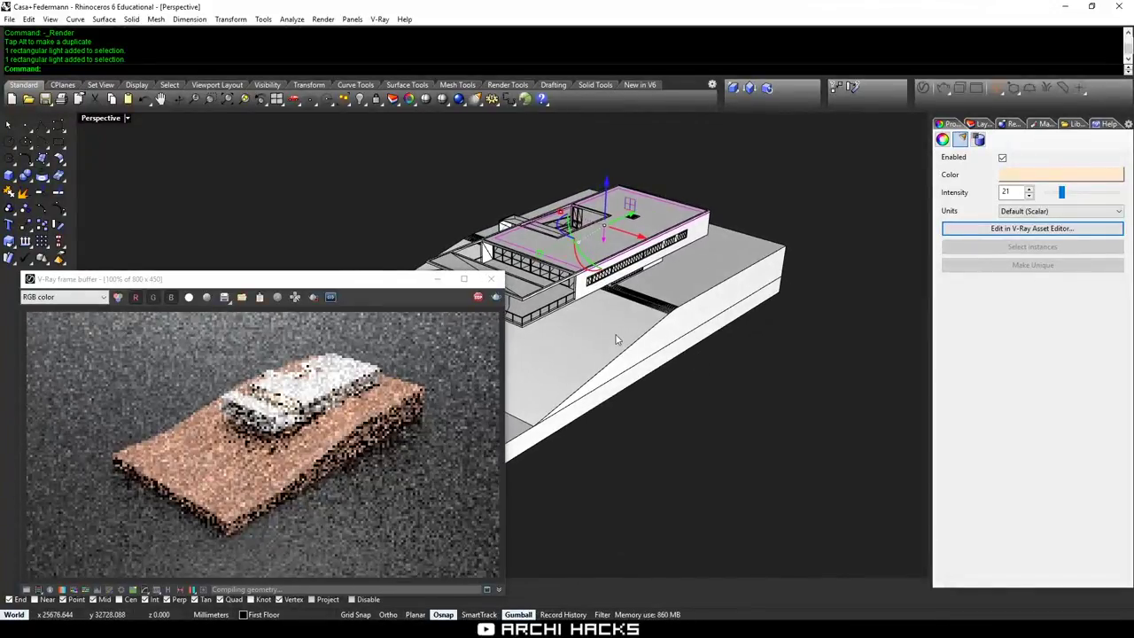
{"action": "scroll", "coordinate": [618, 340], "scroll_direction": "up", "scroll_amount": 2}
{"action": "right_click_drag", "start_coordinate": [630, 340], "coordinate": [667, 331], "text": "shift"}
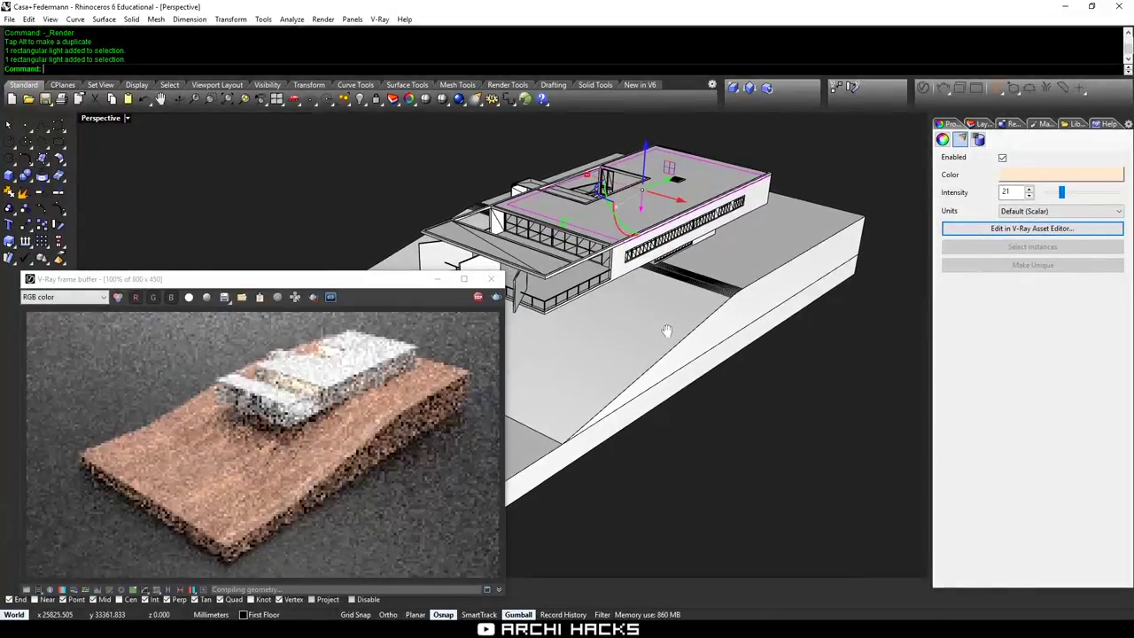
{"action": "right_click_drag", "start_coordinate": [666, 398], "coordinate": [673, 392], "text": "shift"}
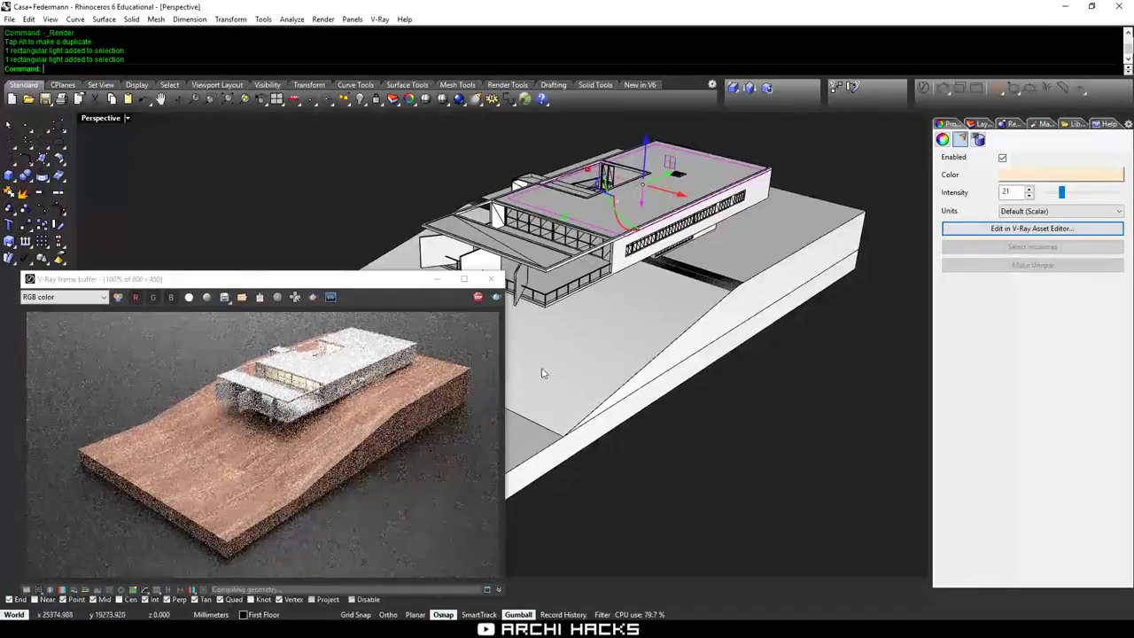
{"action": "left_click", "coordinate": [479, 299]}
{"action": "left_click", "coordinate": [490, 279]}
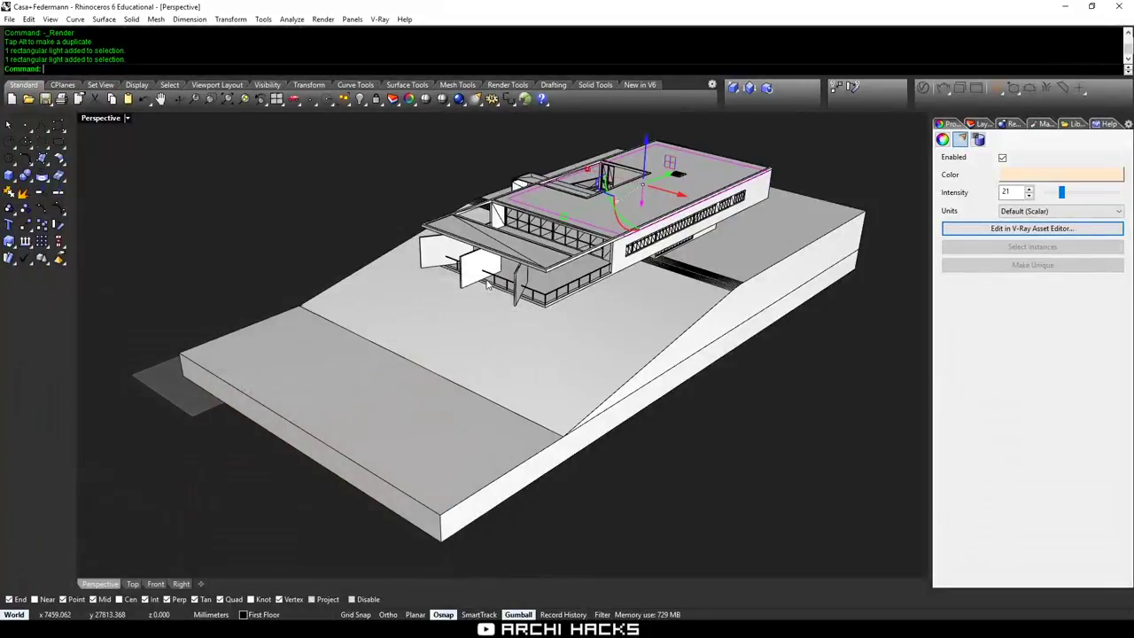
Deselect the light and save the current viewport as a named view called Perspective, selecting it in the list.
{"action": "left_click", "coordinate": [317, 222]}
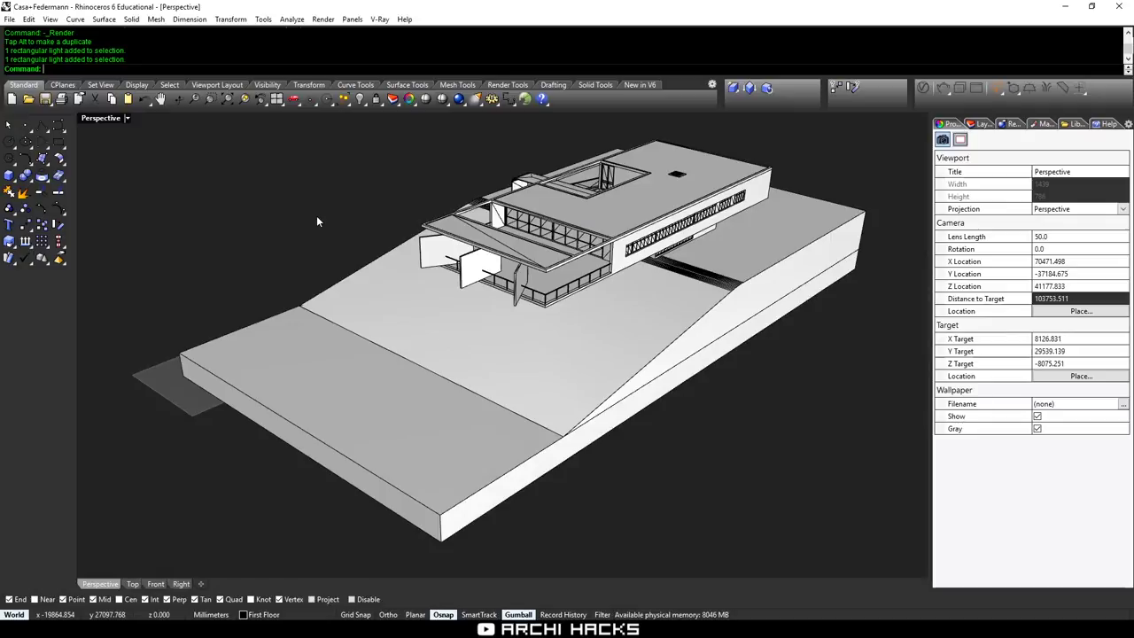
{"action": "type", "text": "NamedView"}
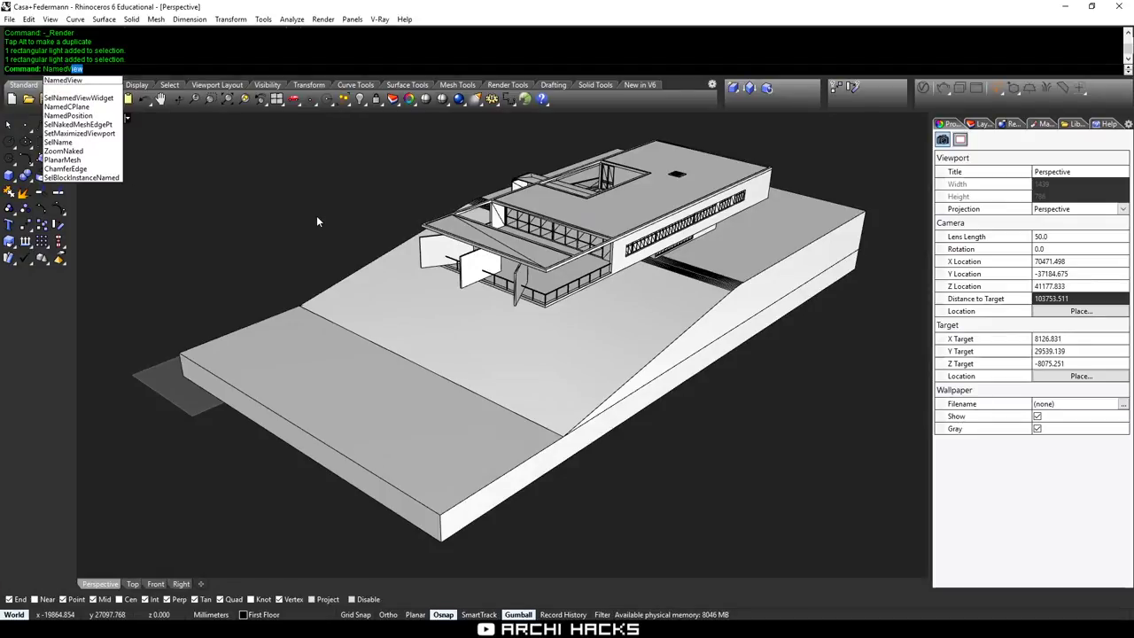
{"action": "key", "text": "Return"}
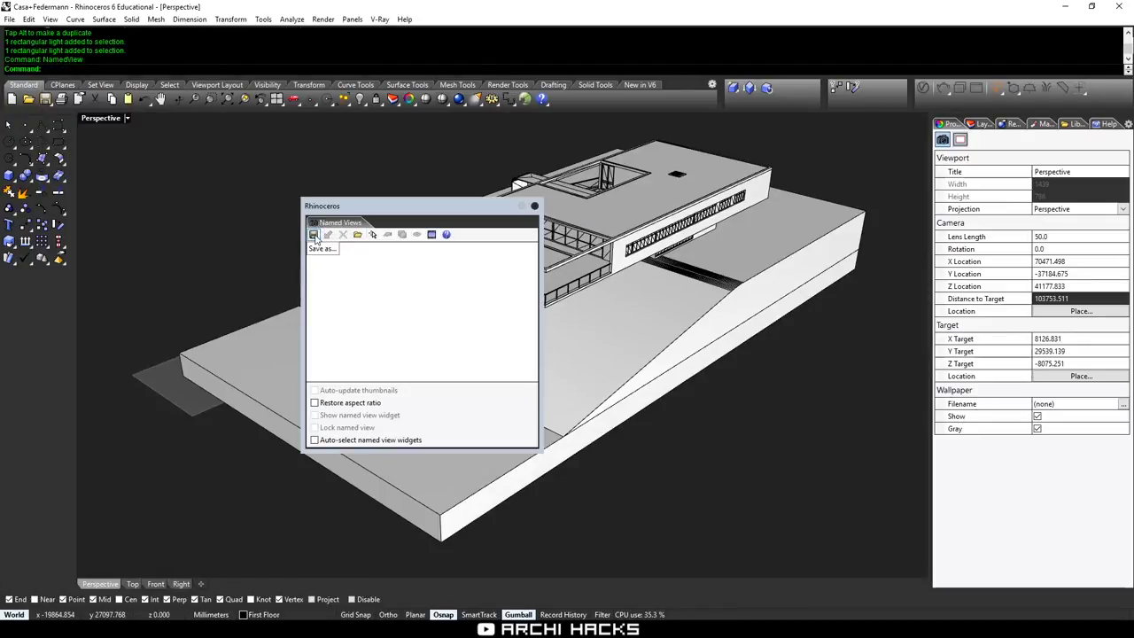
{"action": "left_click", "coordinate": [314, 235]}
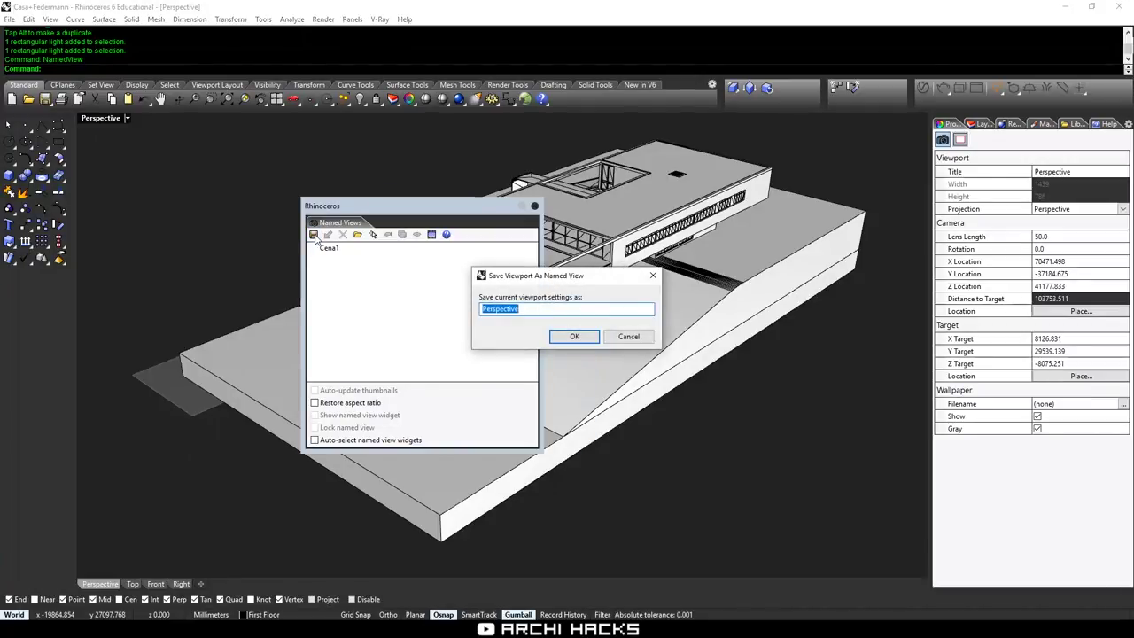
{"action": "key", "text": "Return"}
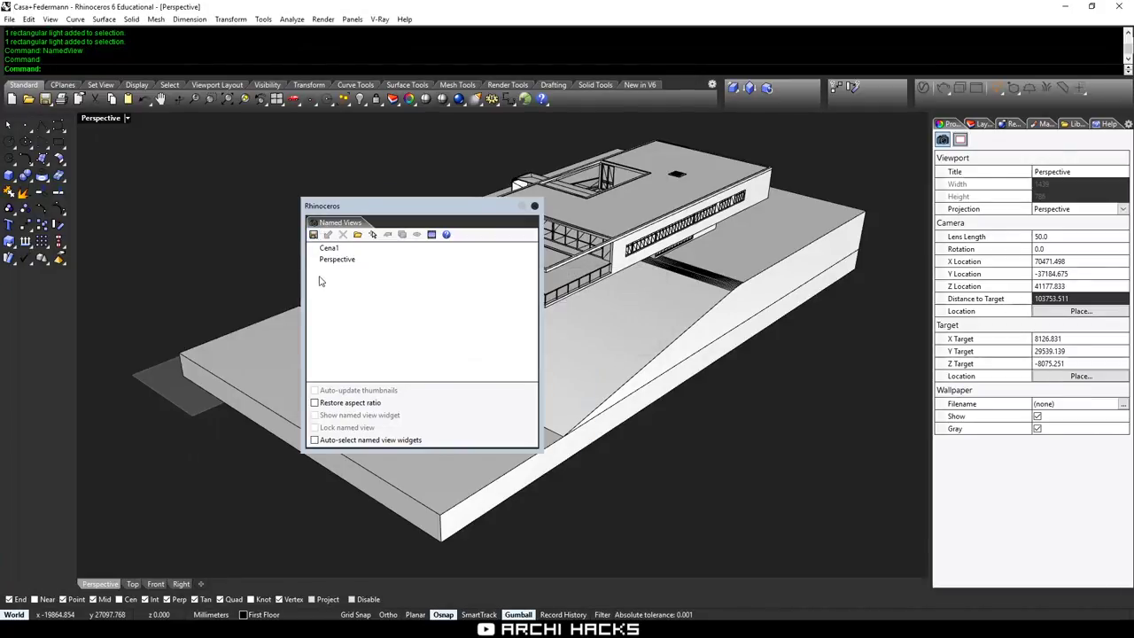
{"action": "left_click", "coordinate": [337, 260]}
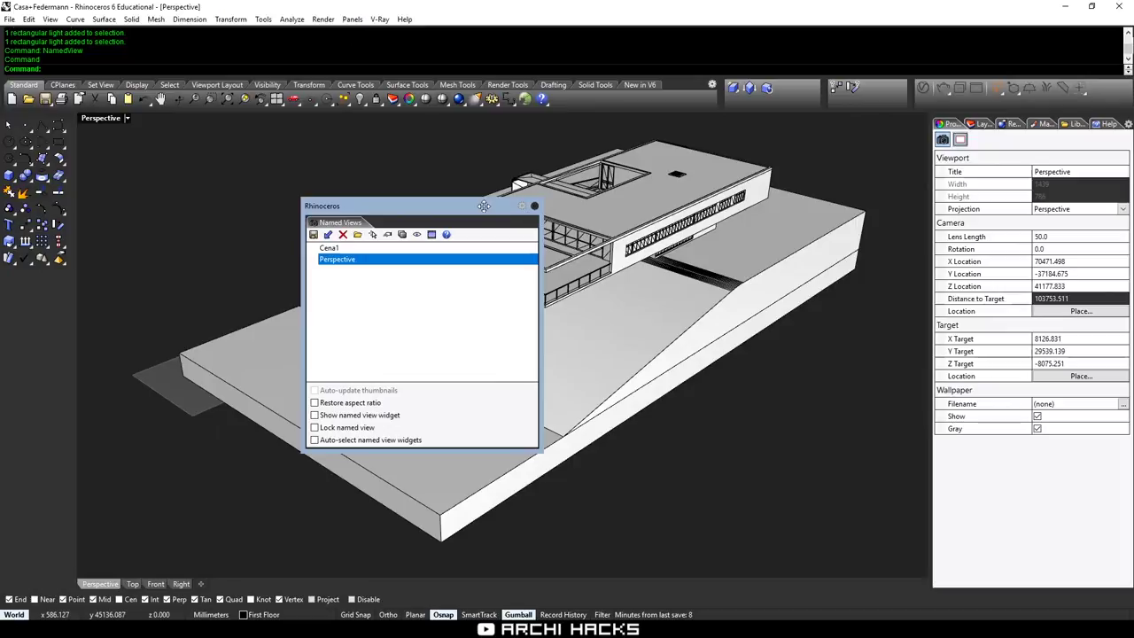
Dock the Named Views panel below the modelling tools, enlarge it to show the saved views, and select Cena1 in the list.
{"action": "left_click_drag", "start_coordinate": [476, 206], "coordinate": [59, 464]}
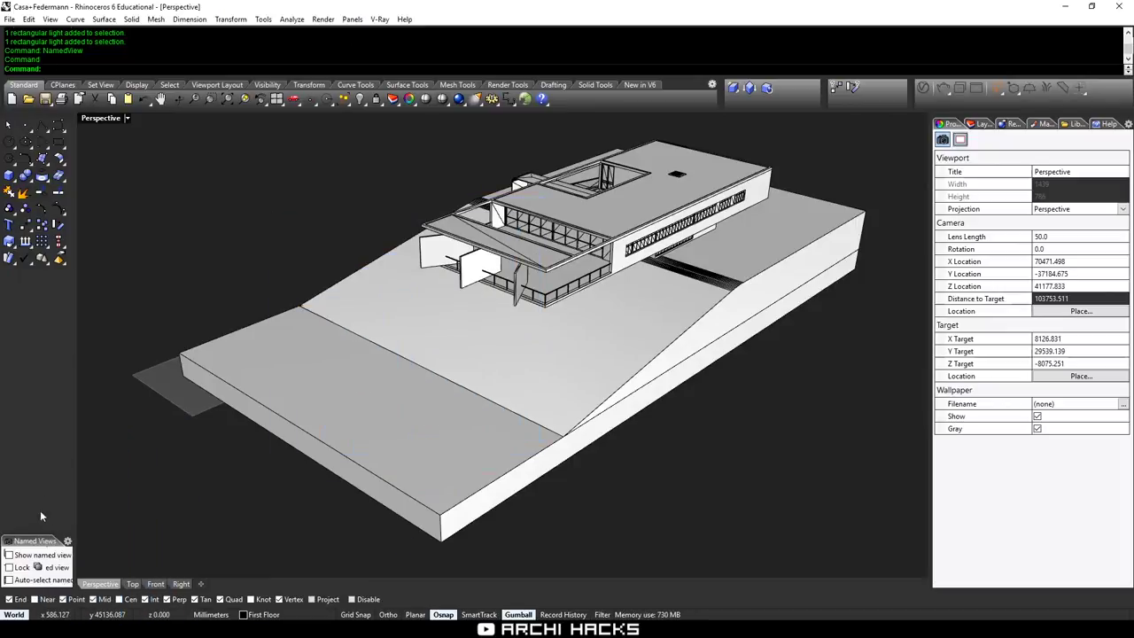
{"action": "left_click_drag", "start_coordinate": [41, 529], "coordinate": [43, 325]}
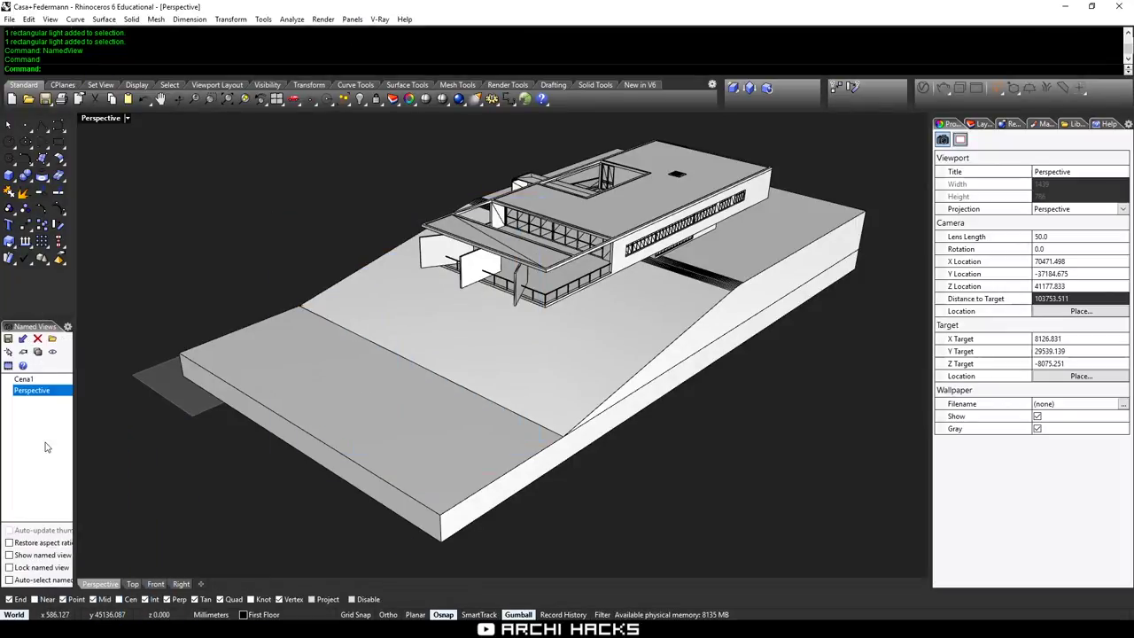
{"action": "left_click", "coordinate": [35, 380]}
{"action": "left_click", "coordinate": [33, 392]}
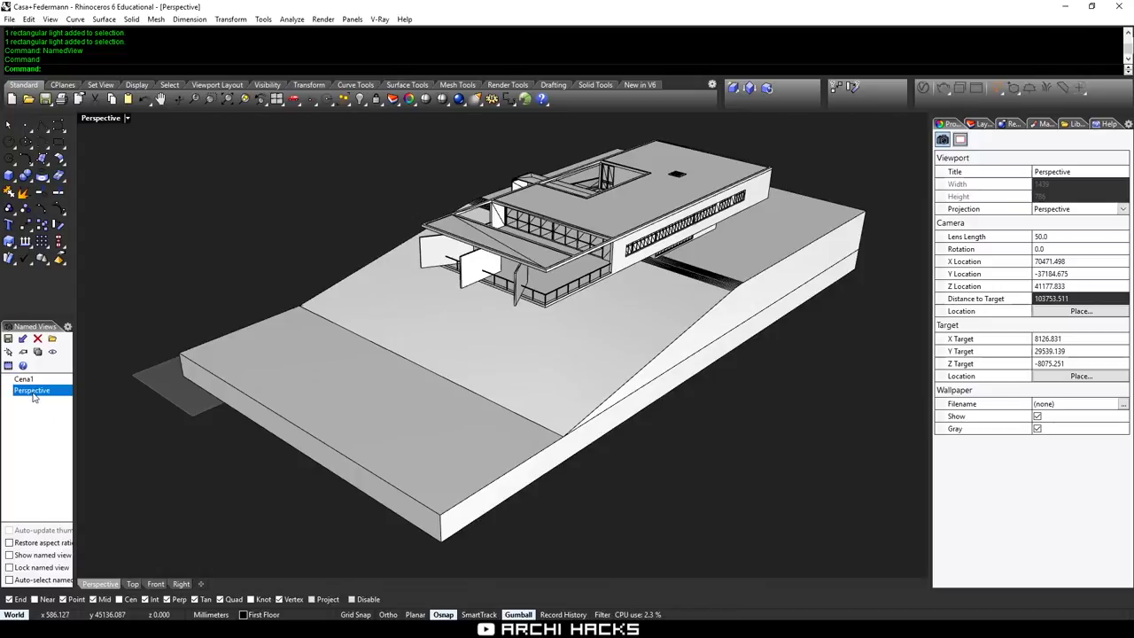
{"action": "left_click", "coordinate": [27, 380]}
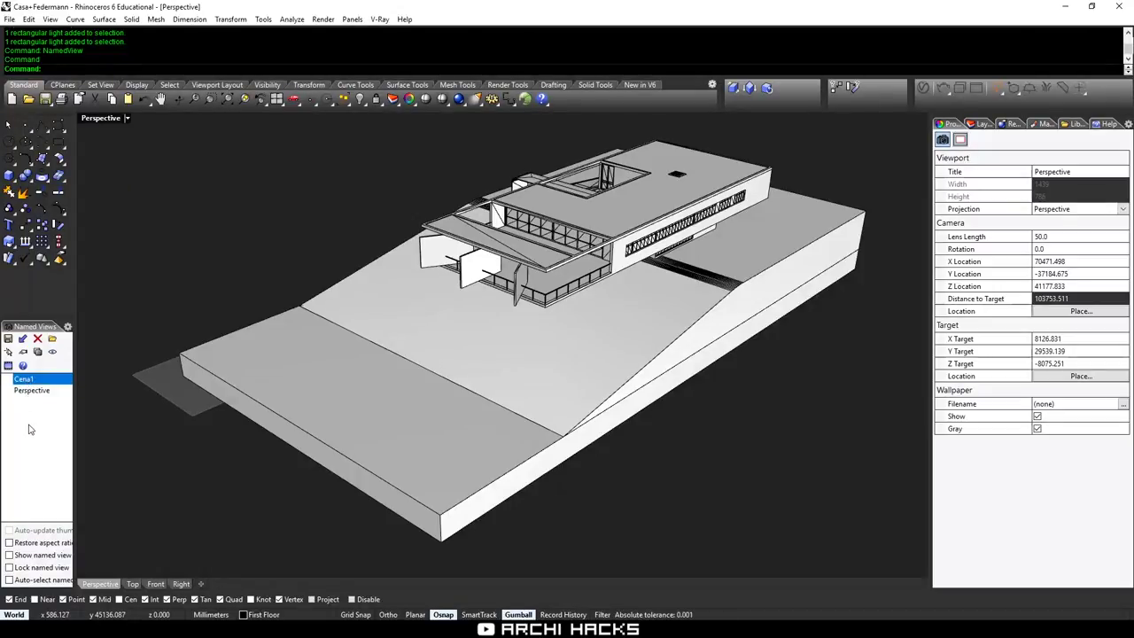
Try displaying the saved named views as thumbnails, and return them to the list display.
{"action": "right_click", "coordinate": [35, 433]}
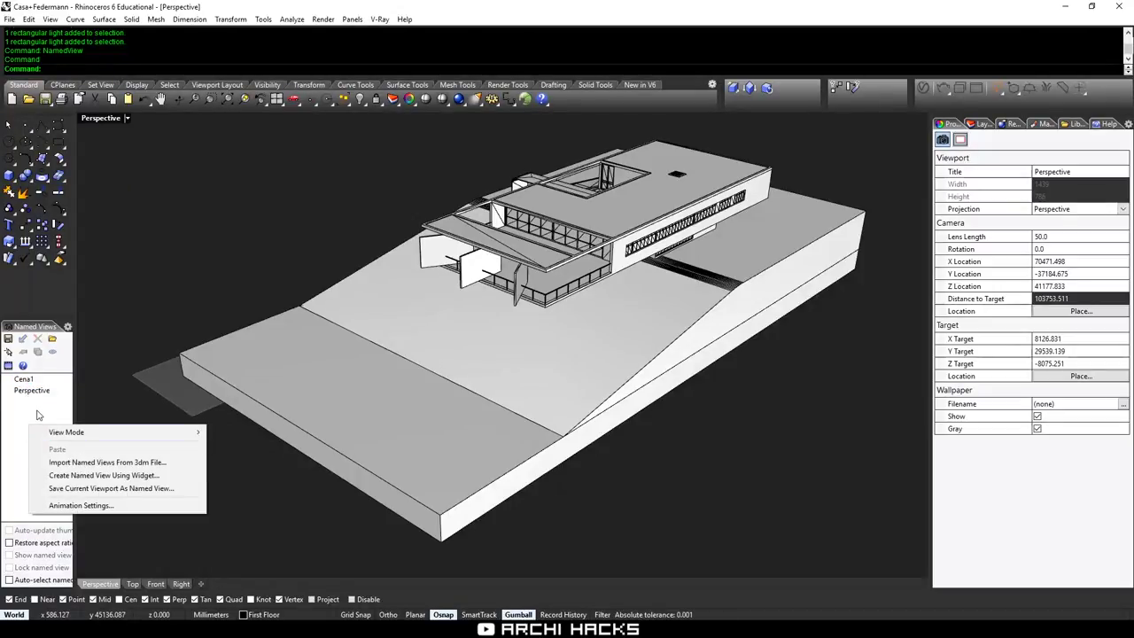
{"action": "mouse_move", "coordinate": [47, 437]}
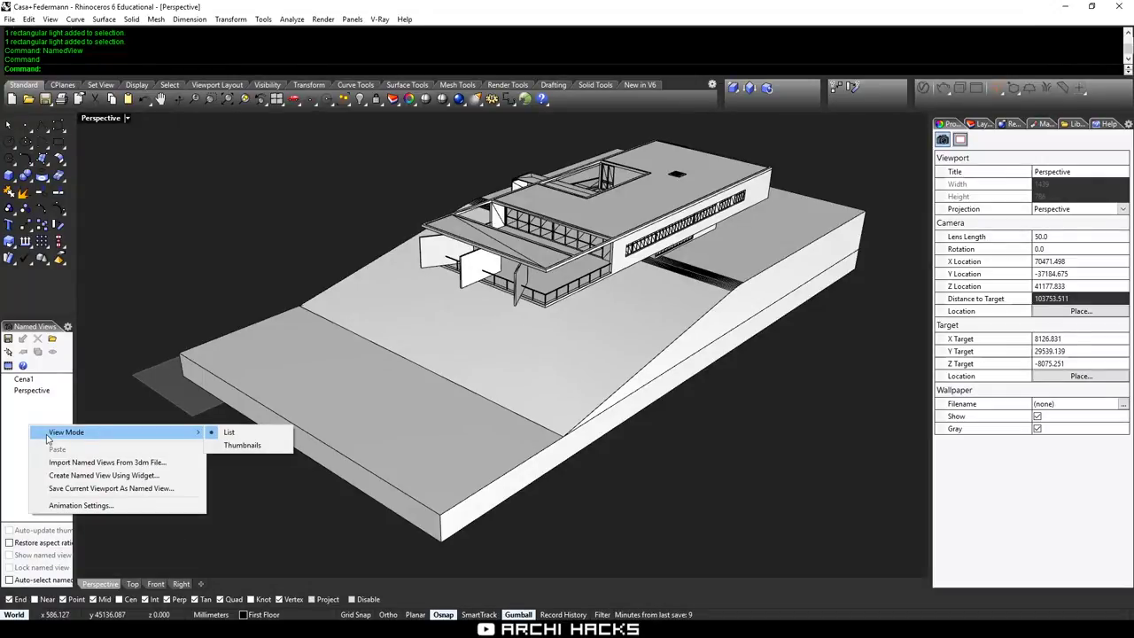
{"action": "left_click", "coordinate": [245, 446]}
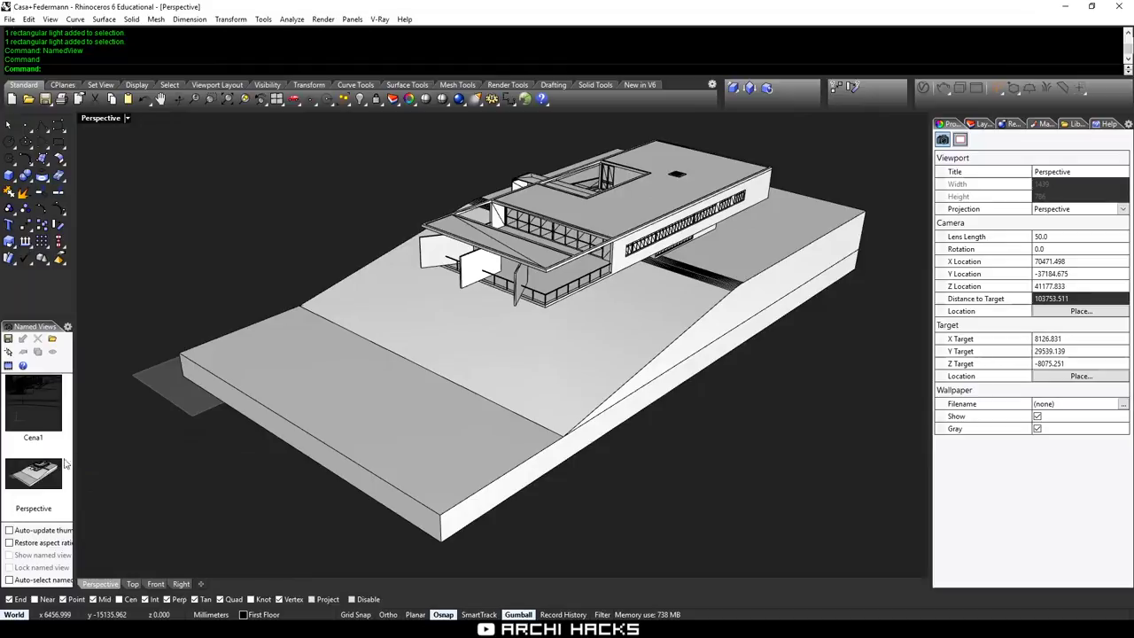
{"action": "right_click", "coordinate": [60, 507]}
{"action": "left_click", "coordinate": [63, 516]}
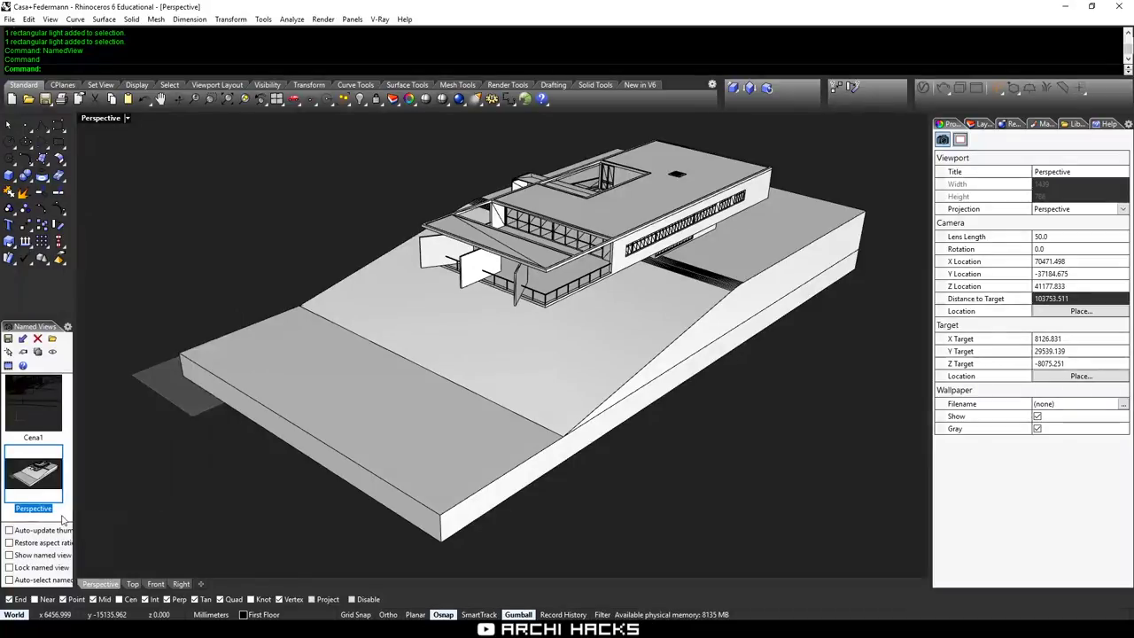
{"action": "left_click", "coordinate": [62, 514]}
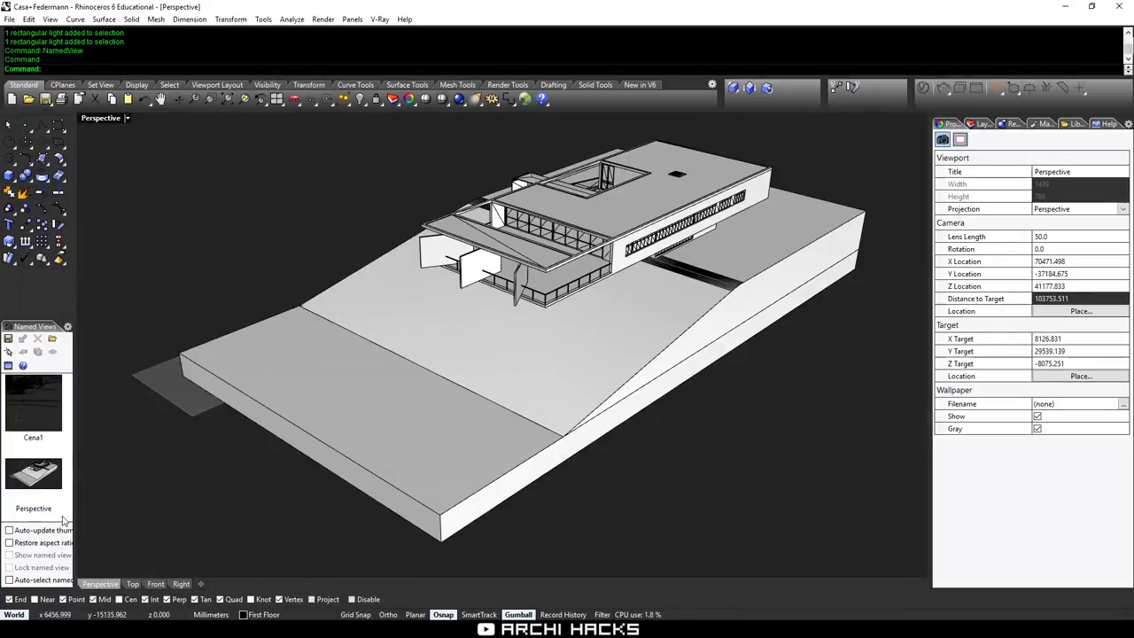
{"action": "right_click", "coordinate": [59, 514]}
{"action": "mouse_move", "coordinate": [134, 528]}
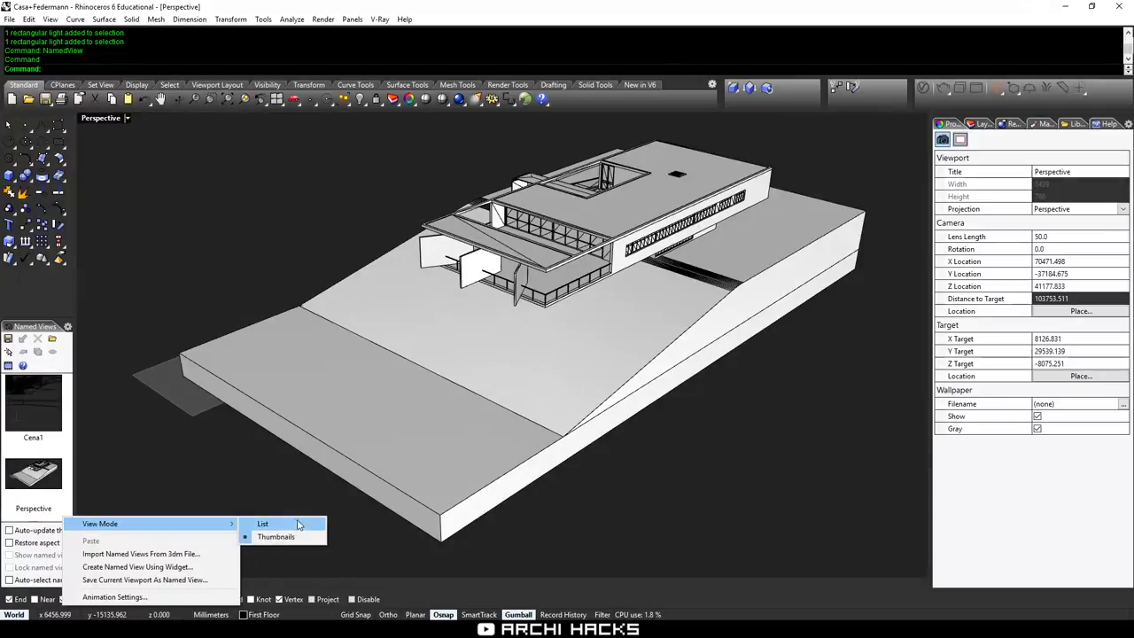
{"action": "left_click", "coordinate": [265, 523]}
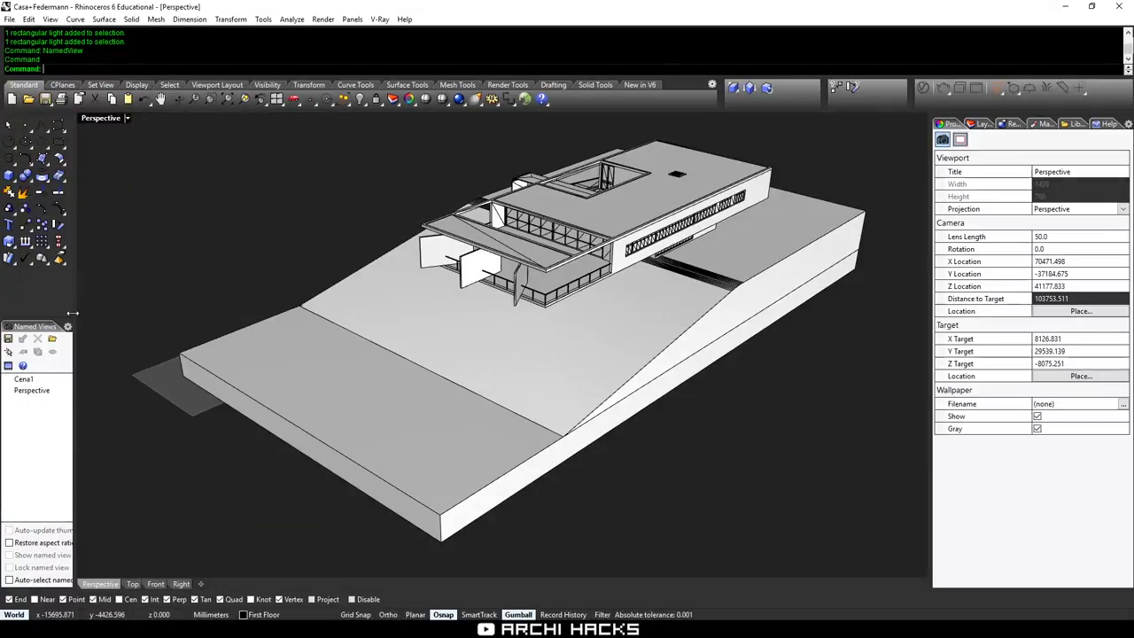
Narrow the docked Named Views panel slightly, and open and close the V-Ray frame buffer.
{"action": "left_click_drag", "start_coordinate": [73, 313], "coordinate": [68, 313]}
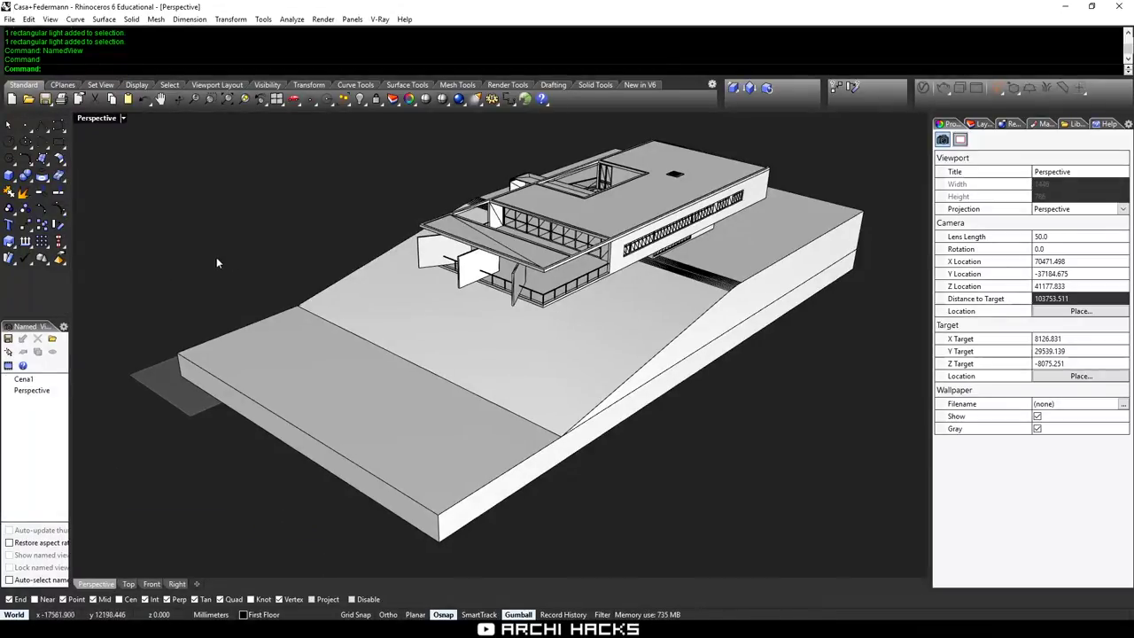
{"action": "left_click", "coordinate": [975, 88]}
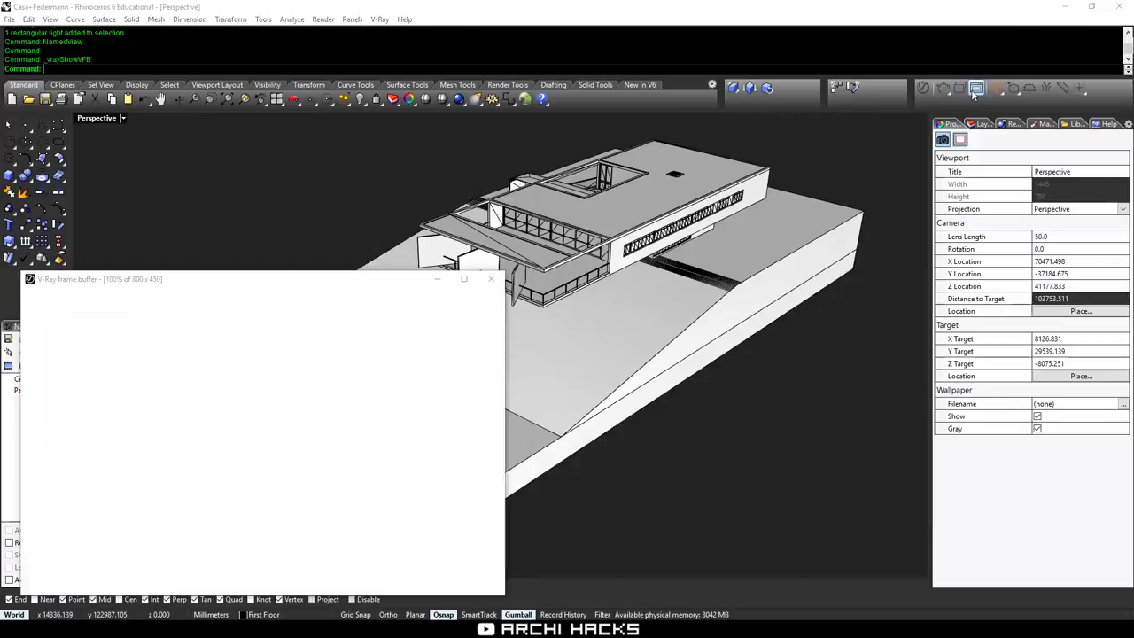
{"action": "left_click", "coordinate": [493, 280]}
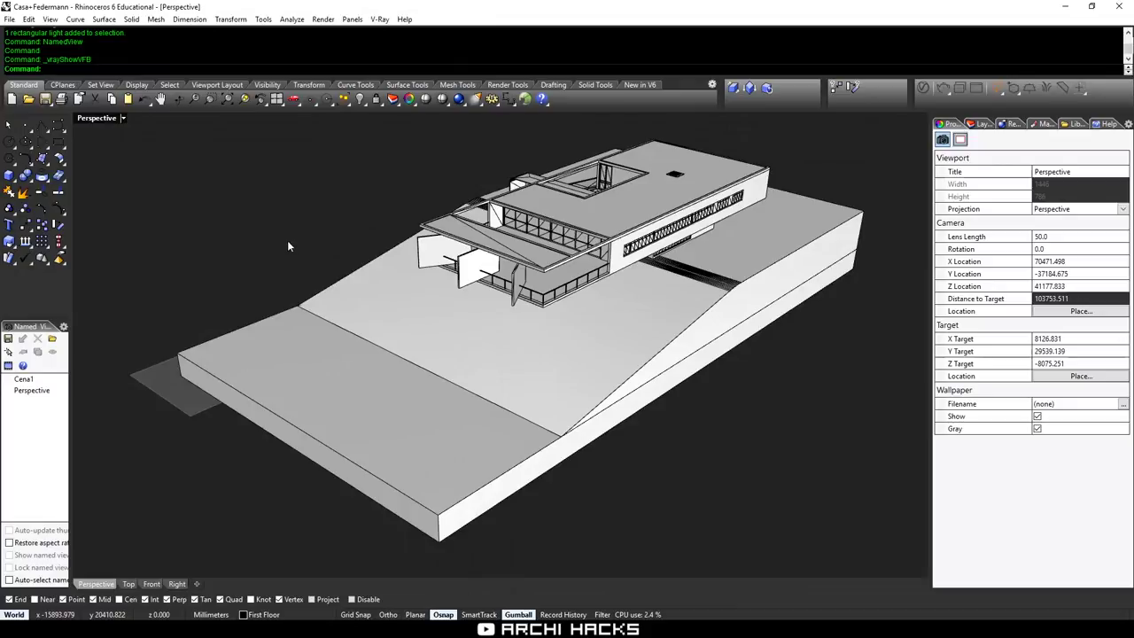
Import the models Archi Hacks 3D People Pack.3dm and 3D Figure Tree Pack.3dm into the scene beside the terrain.
{"action": "type", "text": "Import"}
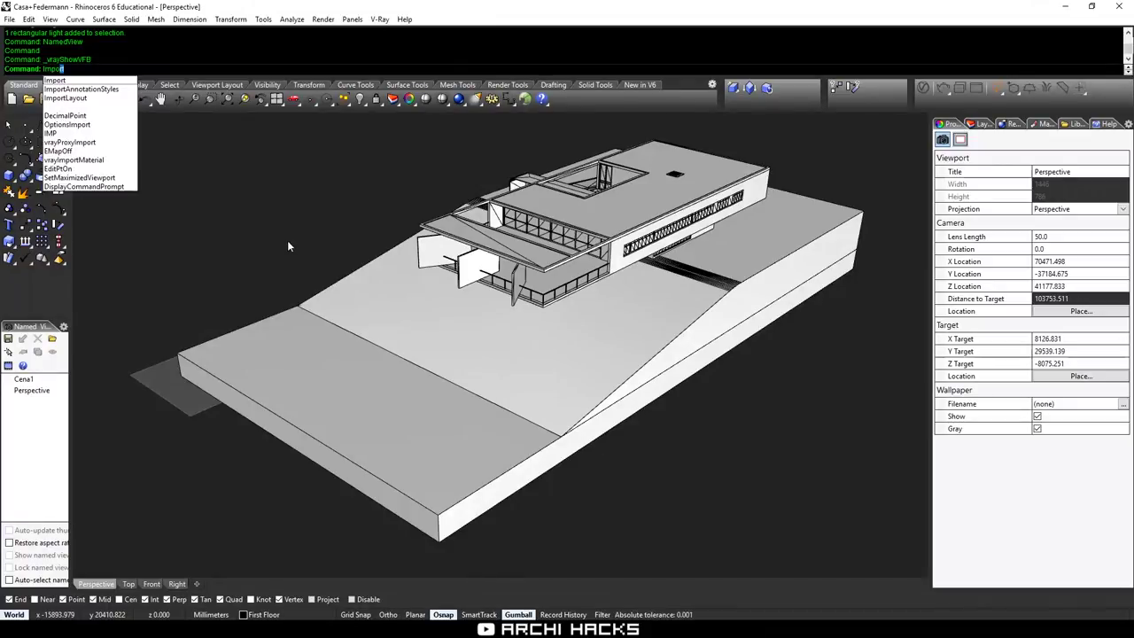
{"action": "key", "text": "Return"}
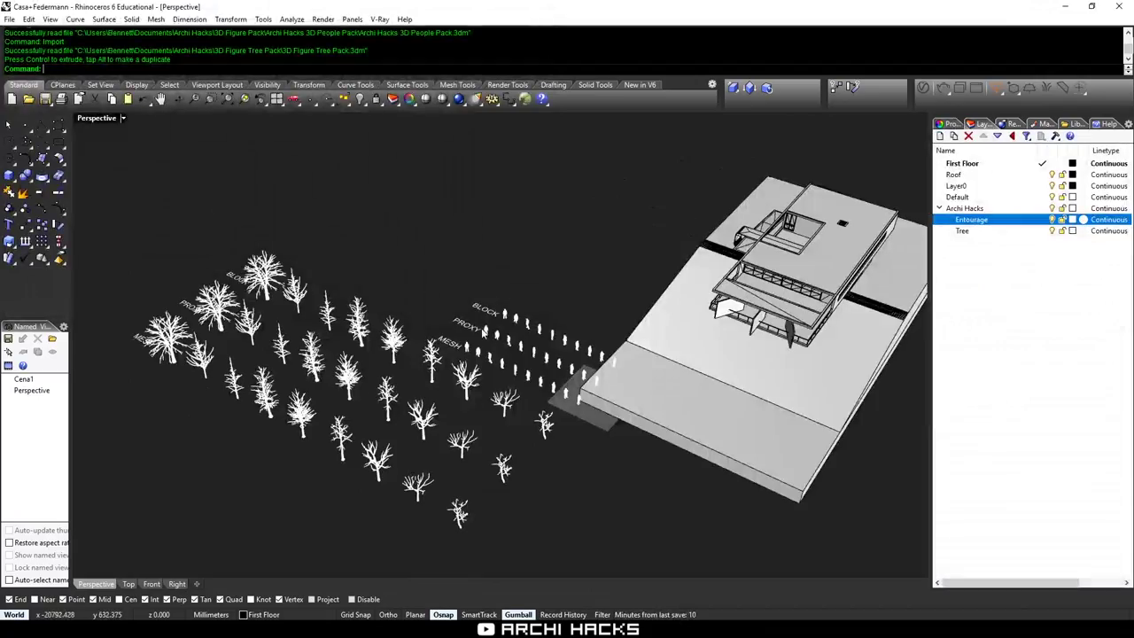
Examine the imported trees and people, picking the first human figure in the mesh, proxy and block rows to compare its versions.
{"action": "right_click_drag", "start_coordinate": [496, 266], "coordinate": [475, 241]}
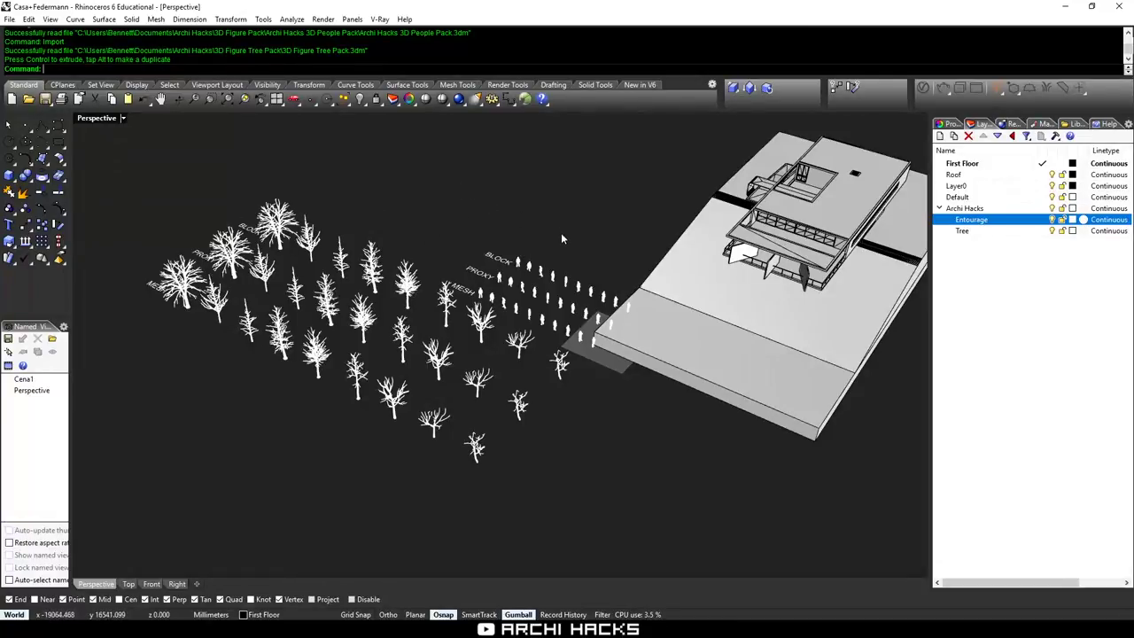
{"action": "right_click_drag", "start_coordinate": [561, 237], "coordinate": [534, 306]}
{"action": "scroll", "coordinate": [523, 315], "scroll_direction": "up", "scroll_amount": 5}
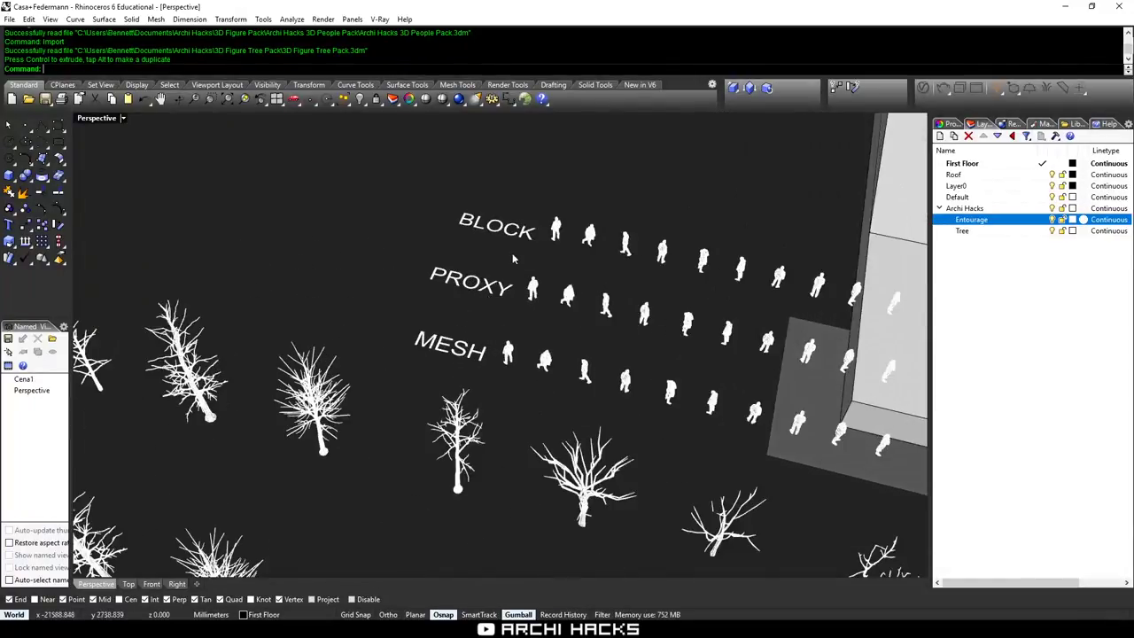
{"action": "left_click", "coordinate": [510, 347]}
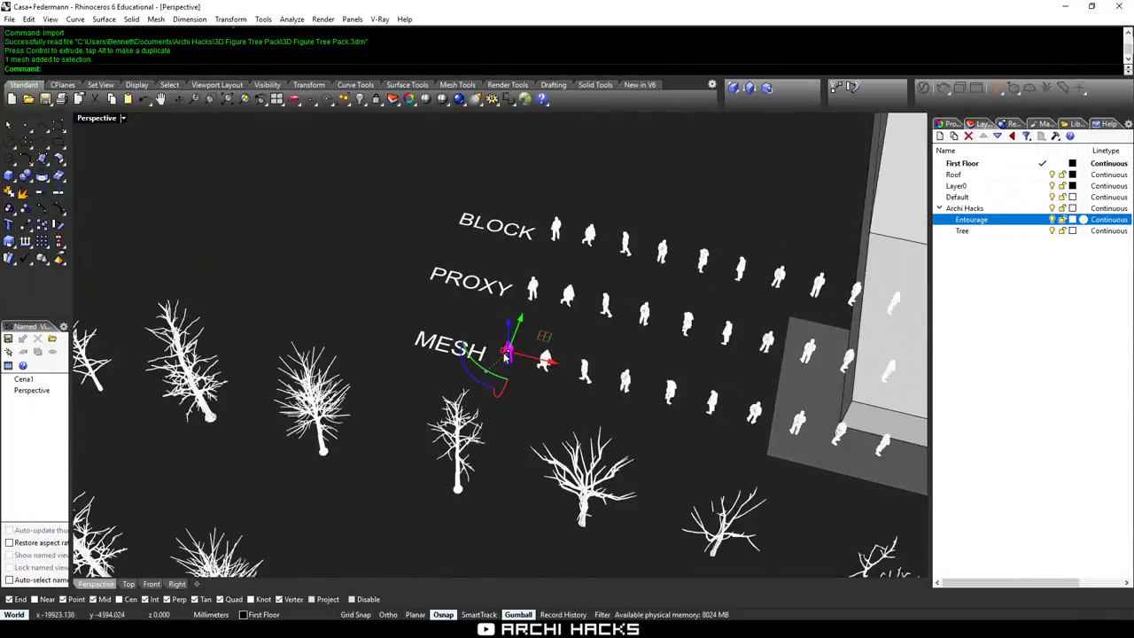
{"action": "left_click", "coordinate": [532, 291]}
{"action": "left_click", "coordinate": [551, 251]}
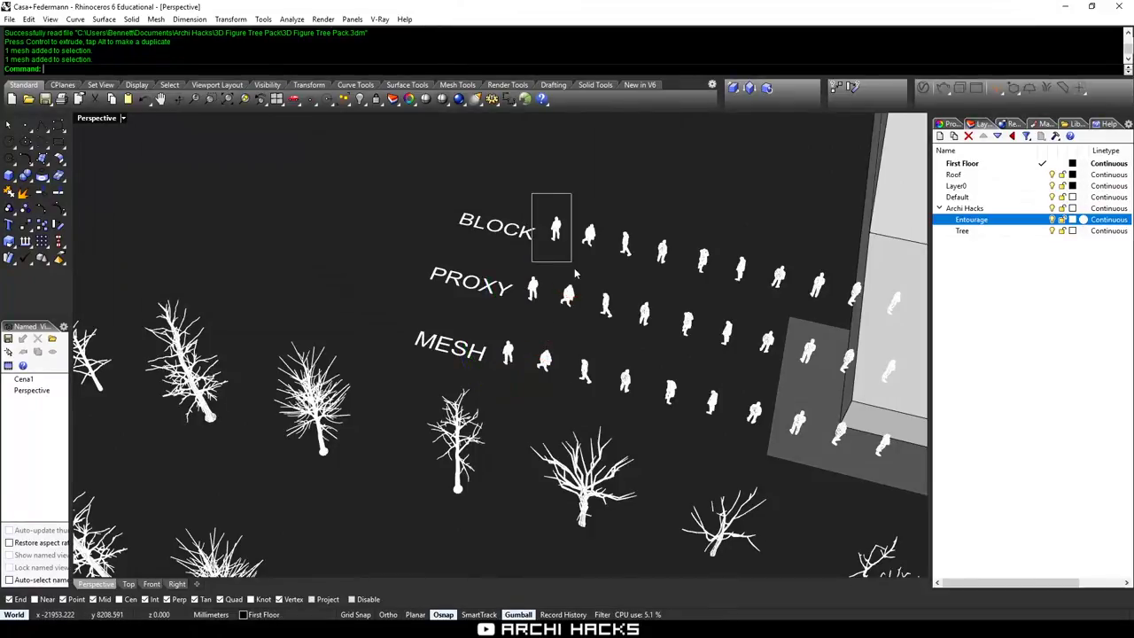
{"action": "left_click_drag", "start_coordinate": [574, 269], "coordinate": [576, 274]}
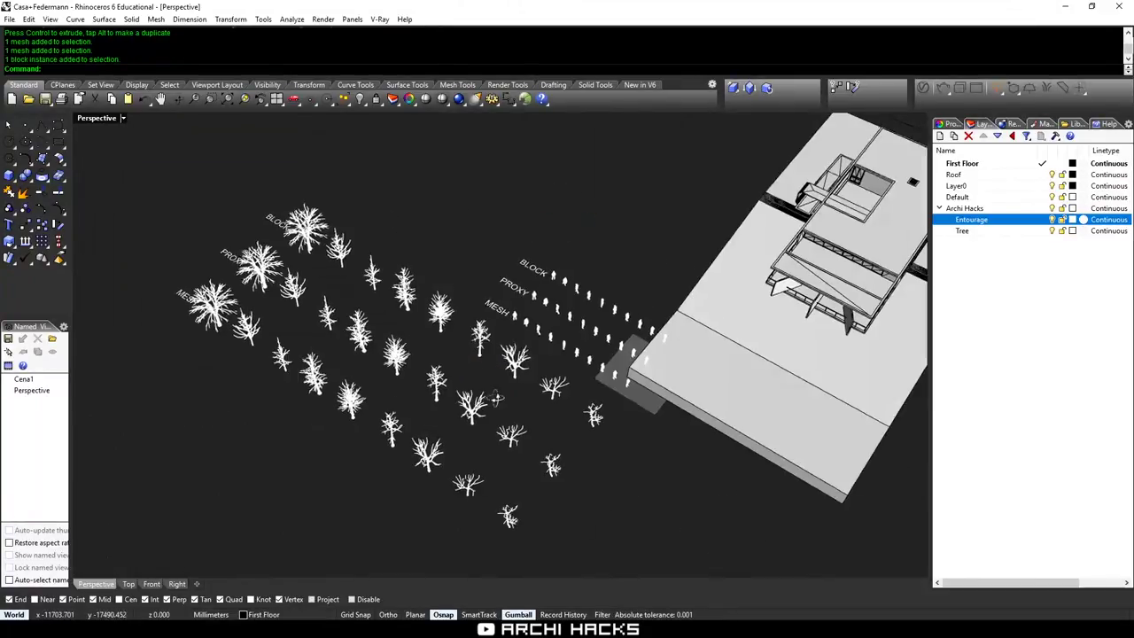
{"action": "right_click_drag", "start_coordinate": [549, 341], "coordinate": [528, 363]}
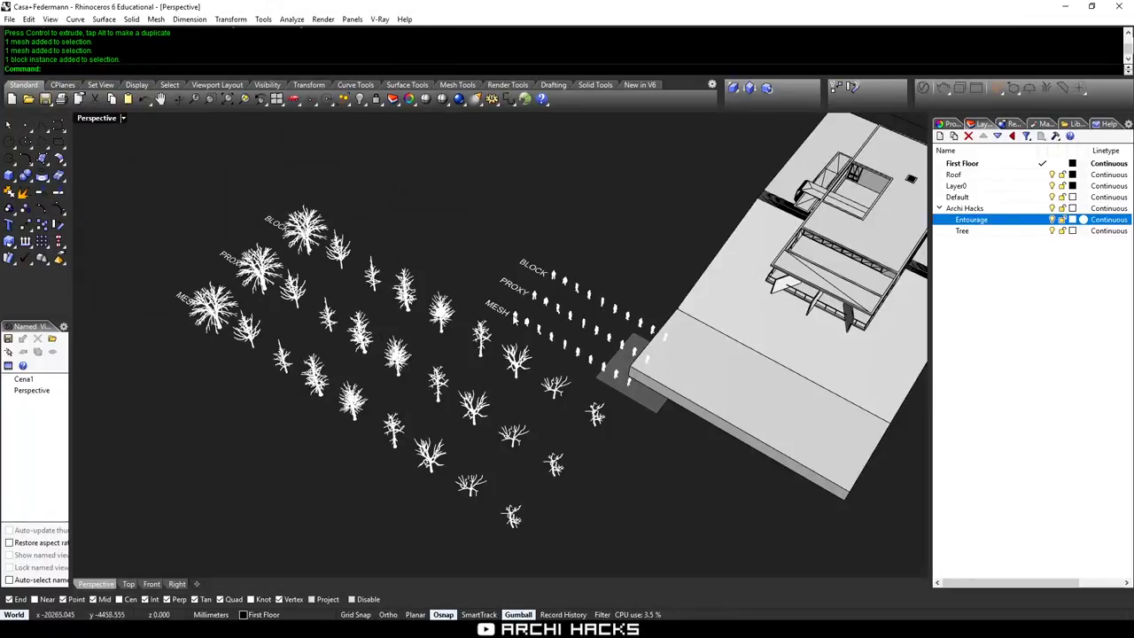
{"action": "right_click_drag", "start_coordinate": [485, 319], "coordinate": [427, 325]}
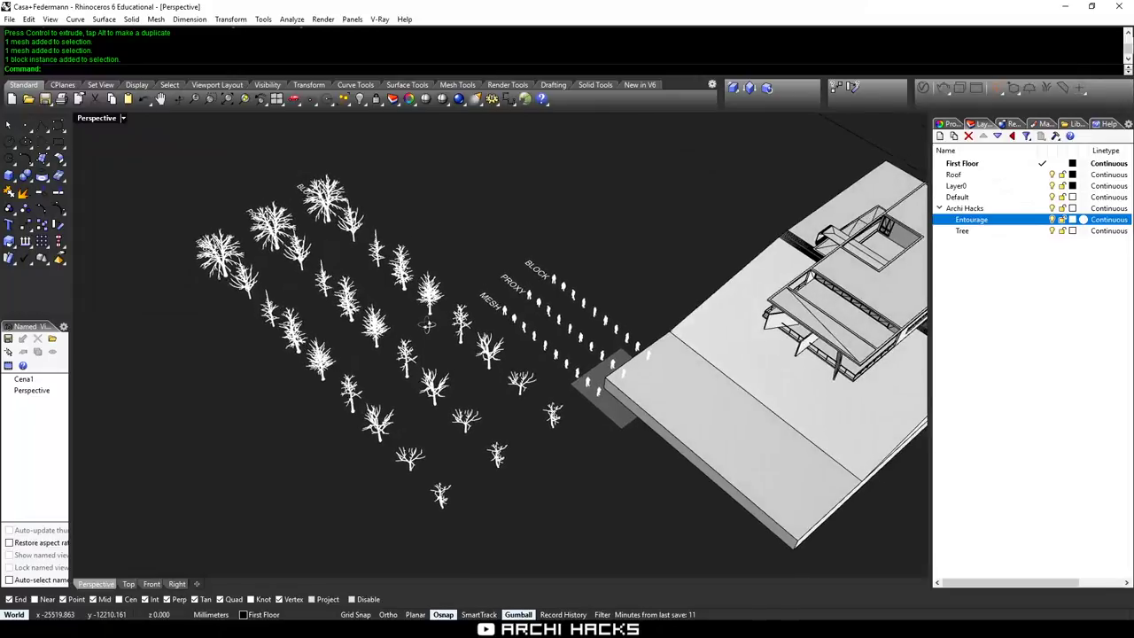
Delete the block and proxy rows of trees and people and all row labels, keeping only the mesh rows.
{"action": "right_click_drag", "start_coordinate": [232, 265], "coordinate": [276, 318]}
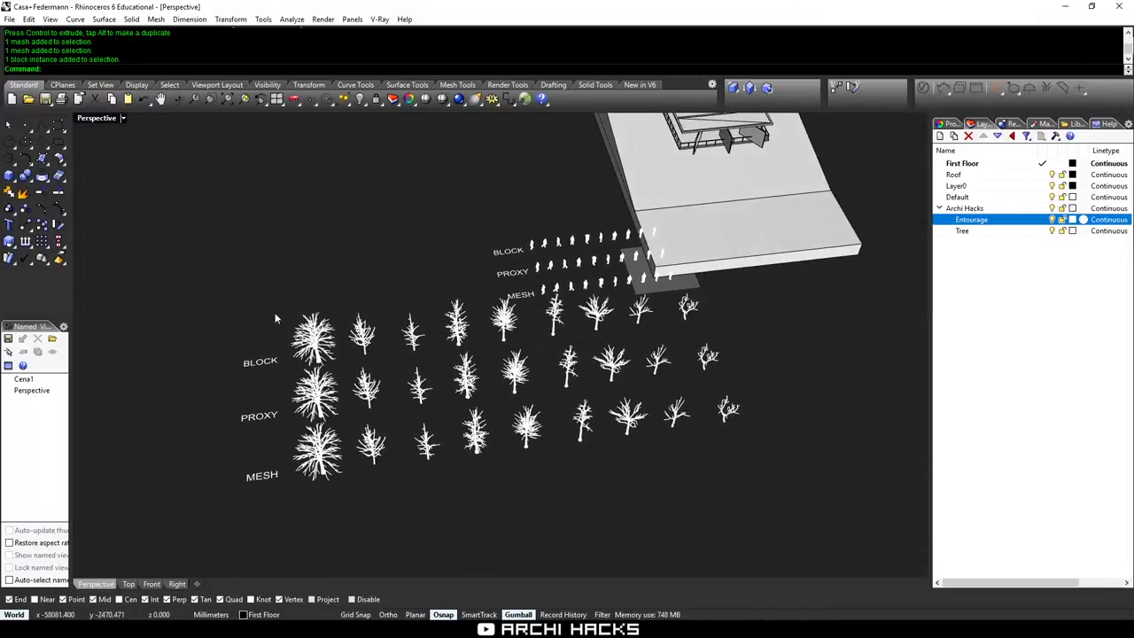
{"action": "left_click_drag", "start_coordinate": [270, 316], "coordinate": [211, 511]}
{"action": "right_click_drag", "start_coordinate": [403, 387], "coordinate": [488, 369]}
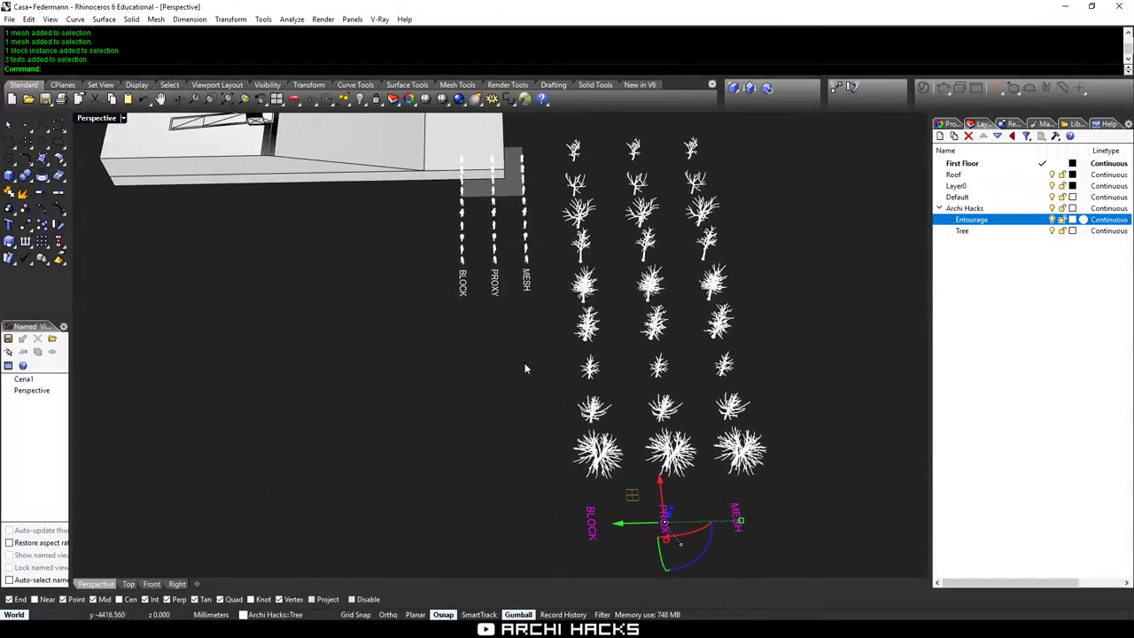
{"action": "left_click_drag", "start_coordinate": [419, 317], "coordinate": [518, 167]}
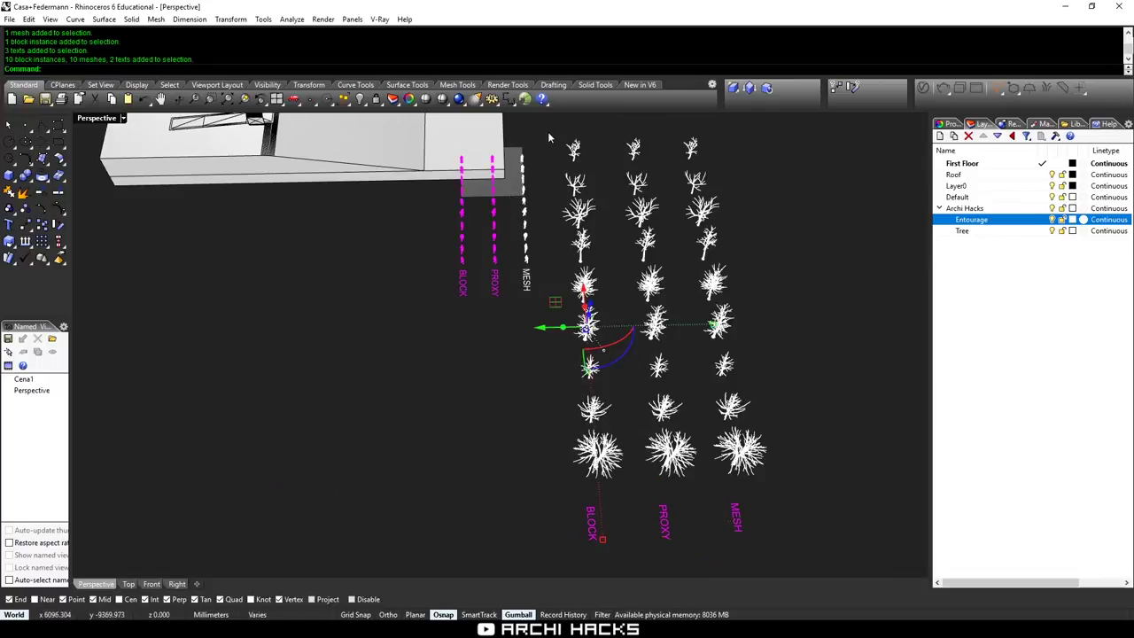
{"action": "left_click_drag", "start_coordinate": [549, 128], "coordinate": [696, 556]}
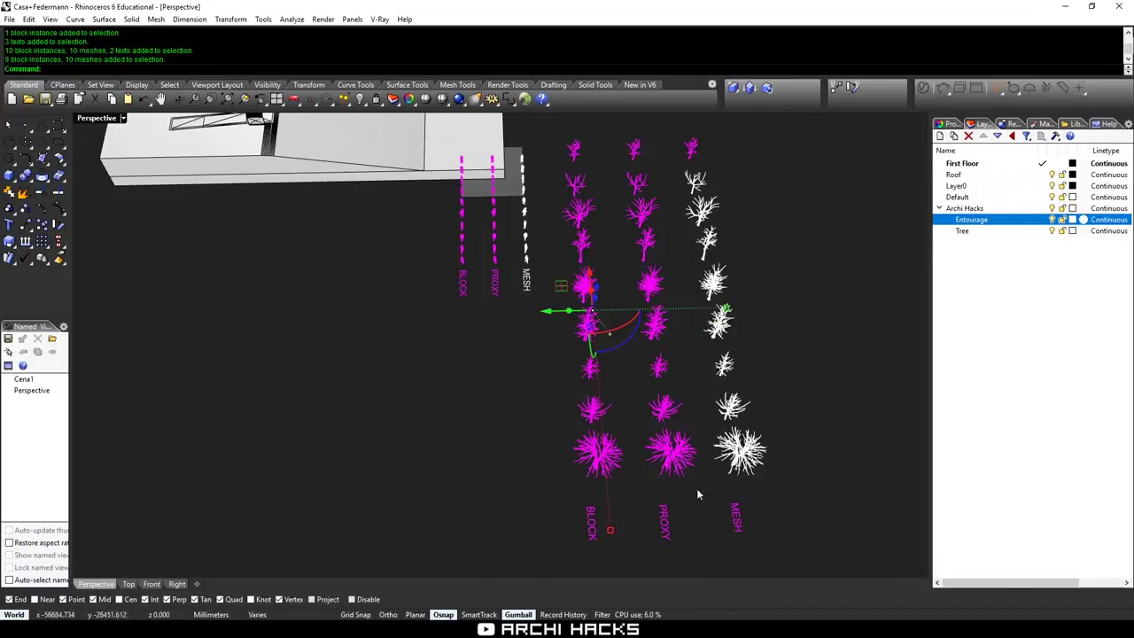
{"action": "right_click_drag", "start_coordinate": [699, 514], "coordinate": [688, 427]}
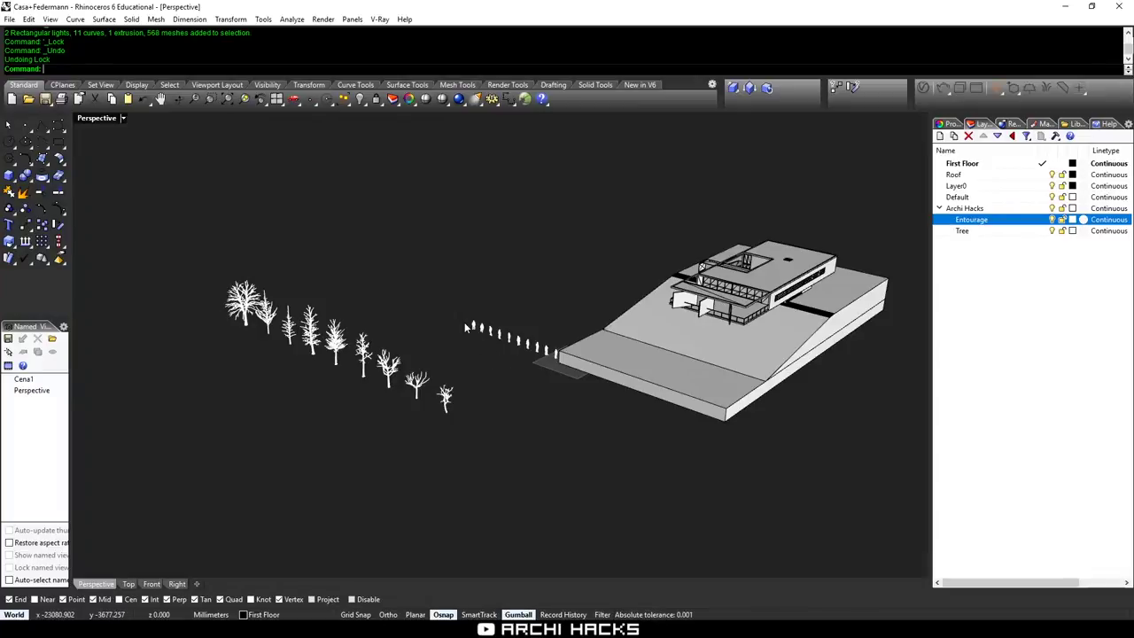
Move the row of nine mesh trees closer to the row of human figures beside the terrain.
{"action": "scroll", "coordinate": [474, 314], "scroll_direction": "up", "scroll_amount": 10}
{"action": "right_click_drag", "start_coordinate": [530, 381], "coordinate": [476, 338], "text": "shift"}
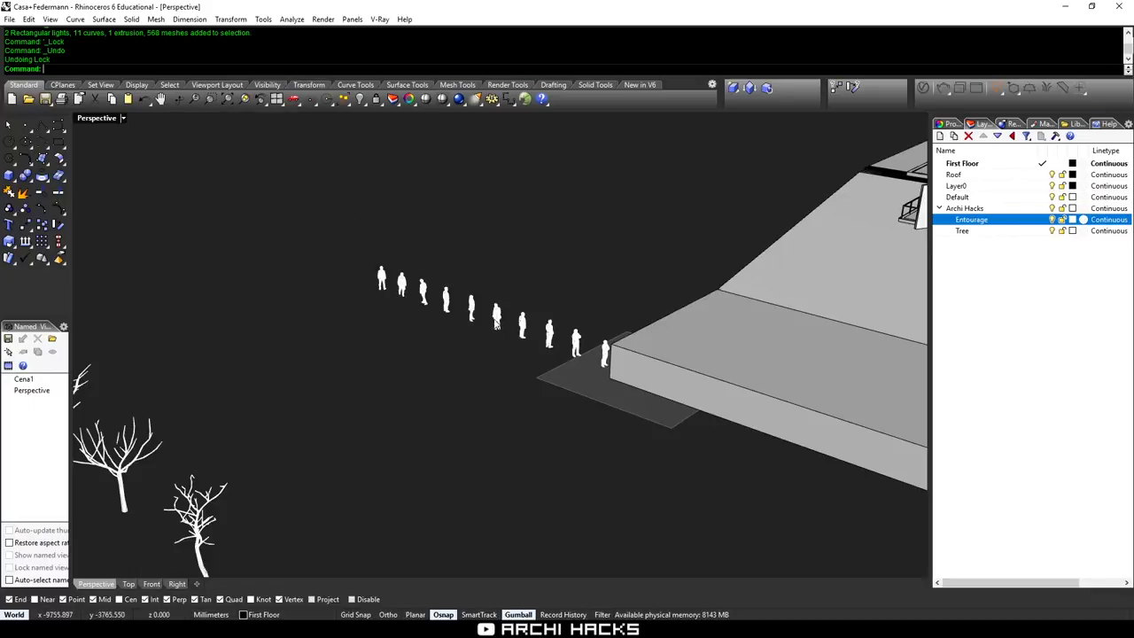
{"action": "right_click_drag", "start_coordinate": [487, 325], "coordinate": [601, 304]}
{"action": "scroll", "coordinate": [676, 237], "scroll_direction": "down", "scroll_amount": 2}
{"action": "right_click_drag", "start_coordinate": [622, 370], "coordinate": [551, 382]}
{"action": "scroll", "coordinate": [416, 361], "scroll_direction": "down", "scroll_amount": 7}
{"action": "right_click_drag", "start_coordinate": [417, 367], "coordinate": [435, 418]}
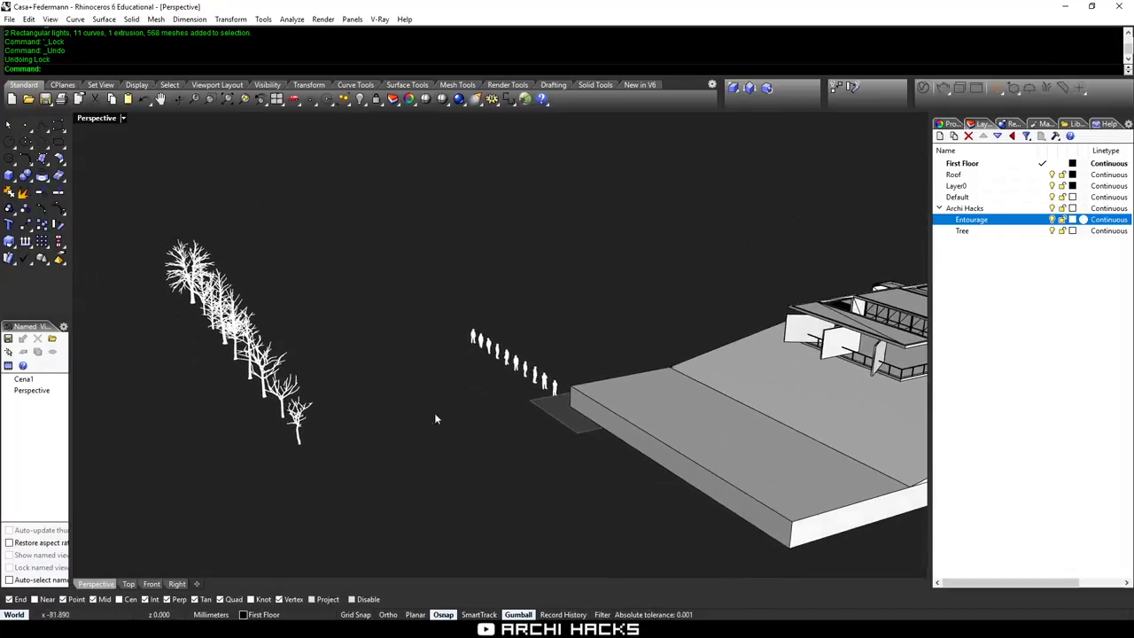
{"action": "left_click_drag", "start_coordinate": [126, 207], "coordinate": [348, 492]}
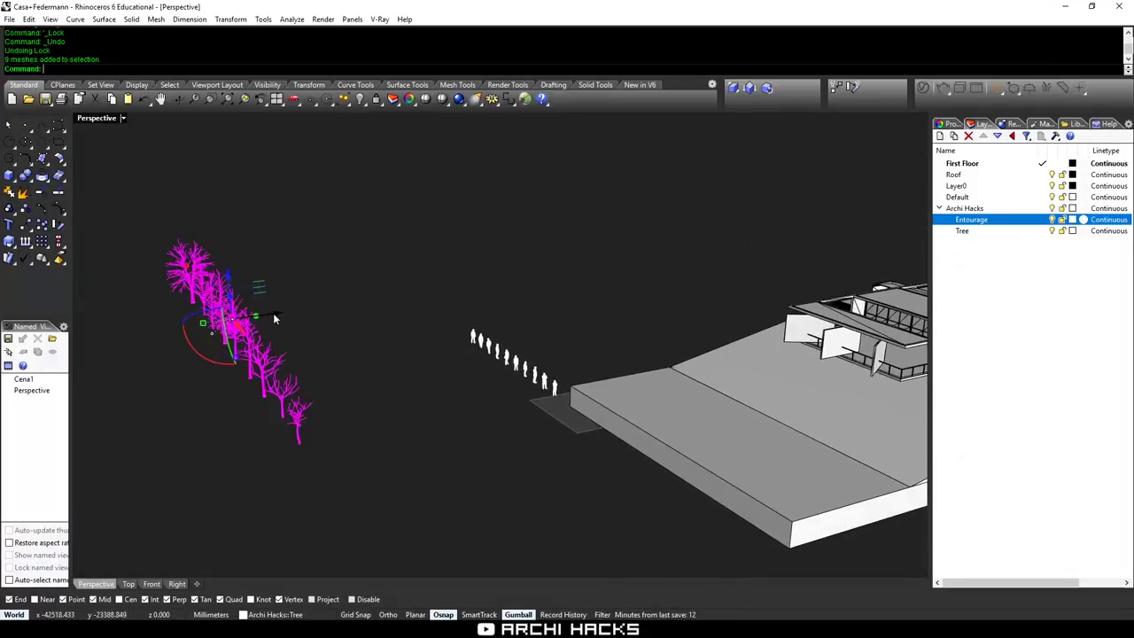
{"action": "left_click_drag", "start_coordinate": [273, 312], "coordinate": [443, 294]}
{"action": "left_click", "coordinate": [485, 287]}
Isolate the terrain extrusion and meshes together with the rows of trees and human figures.
{"action": "right_click_drag", "start_coordinate": [536, 350], "coordinate": [664, 435]}
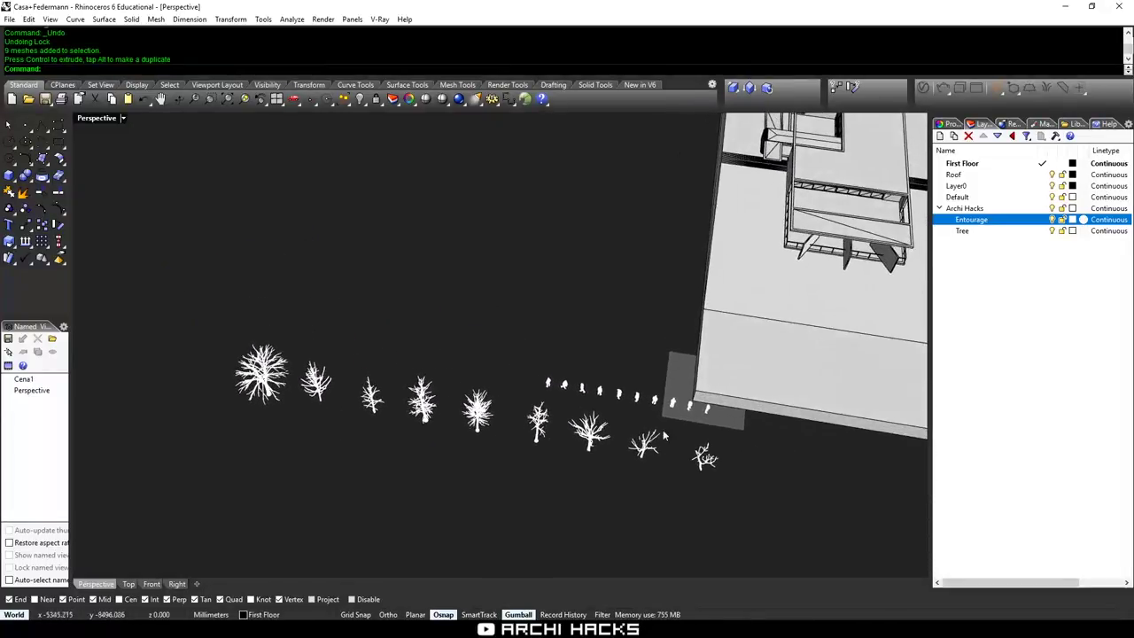
{"action": "right_click_drag", "start_coordinate": [767, 426], "coordinate": [535, 455], "text": "shift"}
{"action": "right_click_drag", "start_coordinate": [625, 476], "coordinate": [443, 274]}
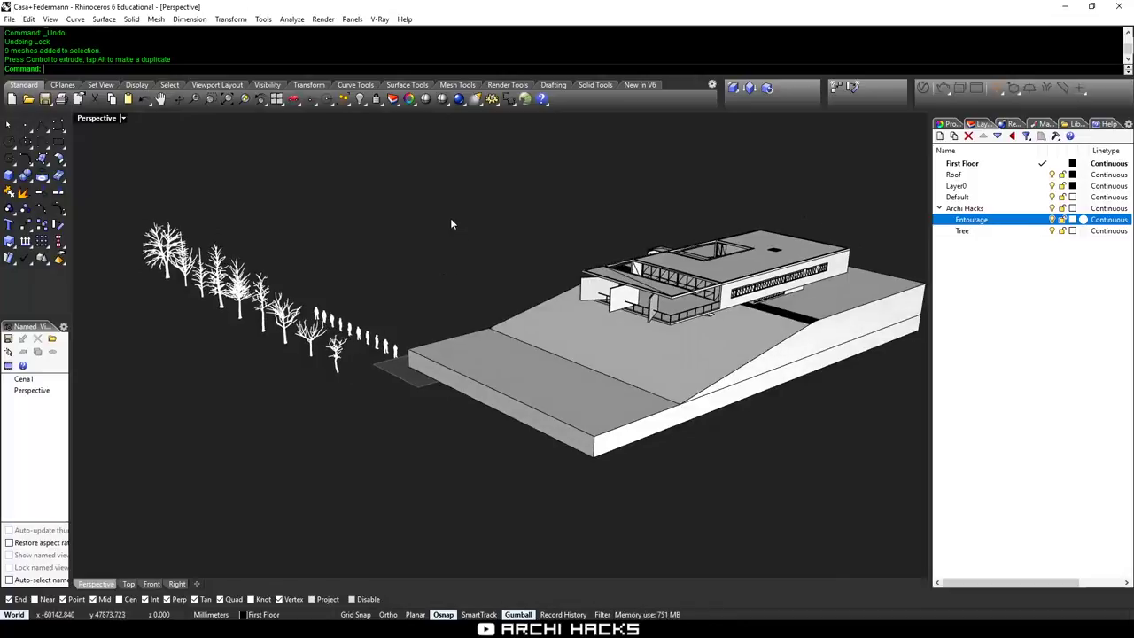
{"action": "right_click_drag", "start_coordinate": [473, 217], "coordinate": [526, 214]}
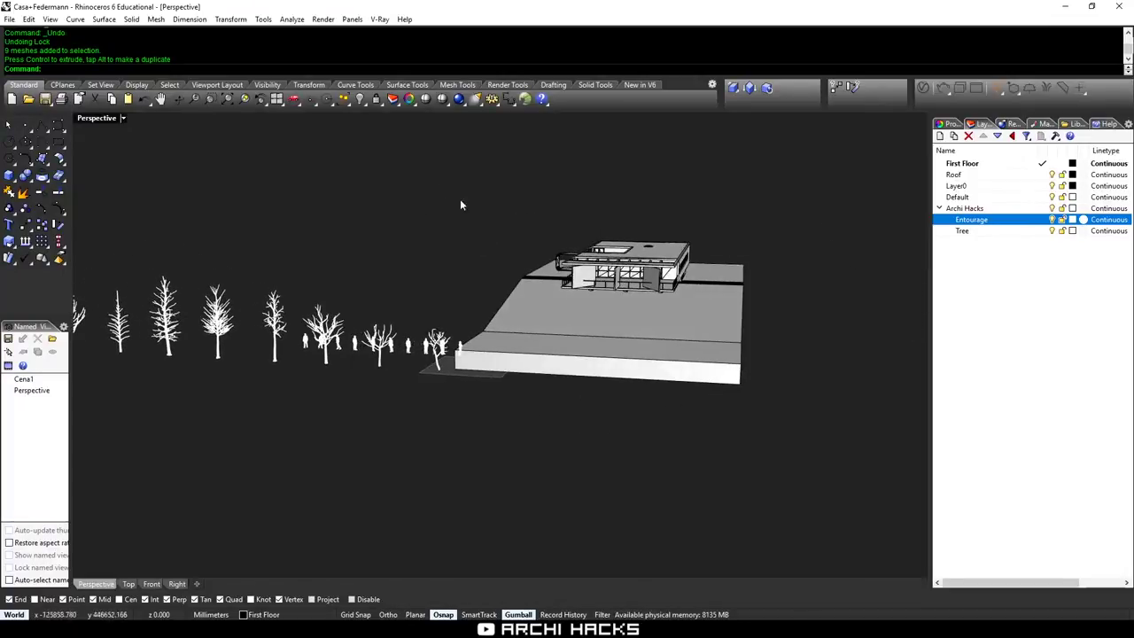
{"action": "left_click_drag", "start_coordinate": [527, 264], "coordinate": [484, 402]}
{"action": "right_click_drag", "start_coordinate": [485, 403], "coordinate": [393, 410]}
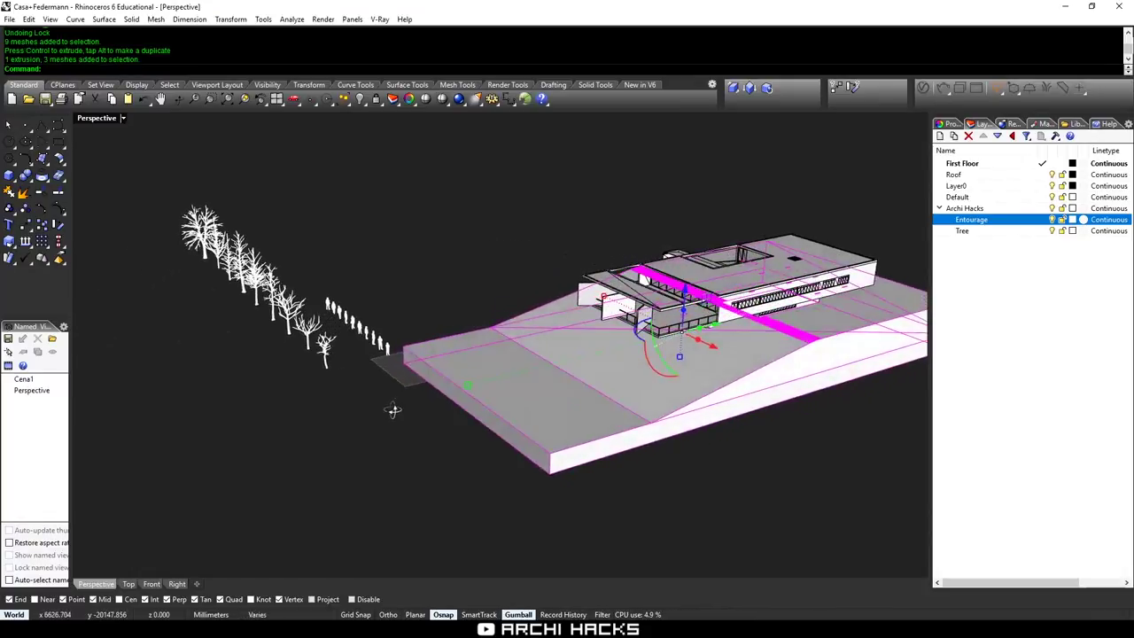
{"action": "right_click_drag", "start_coordinate": [410, 345], "coordinate": [416, 349]}
{"action": "left_click_drag", "start_coordinate": [240, 242], "coordinate": [483, 462], "text": "shift"}
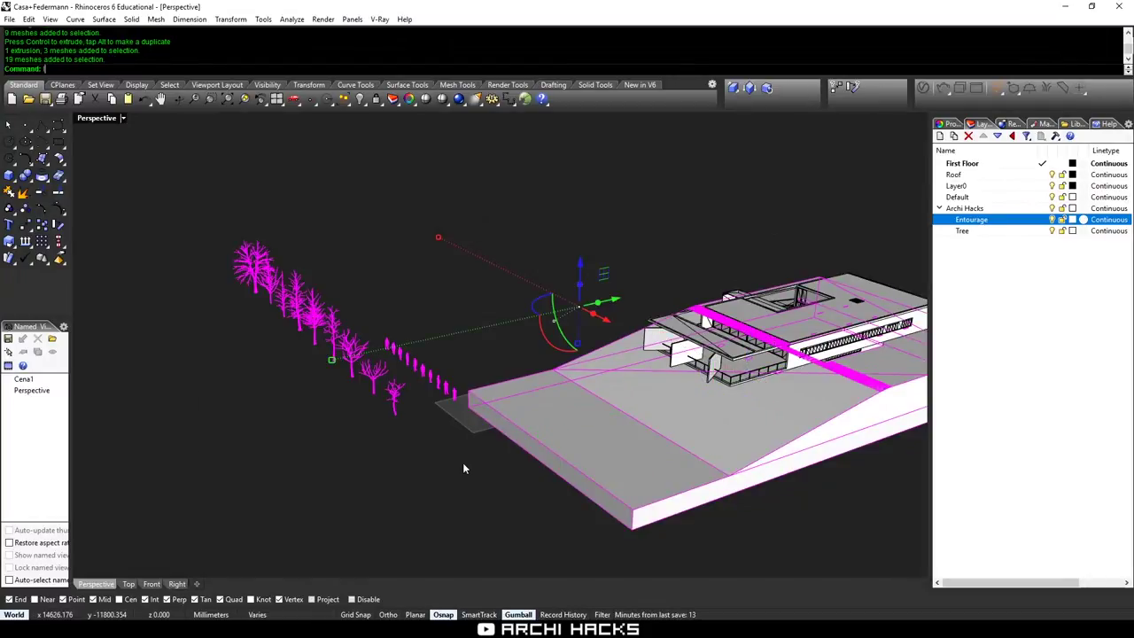
{"action": "key", "text": "Return"}
{"action": "key", "text": "Escape"}
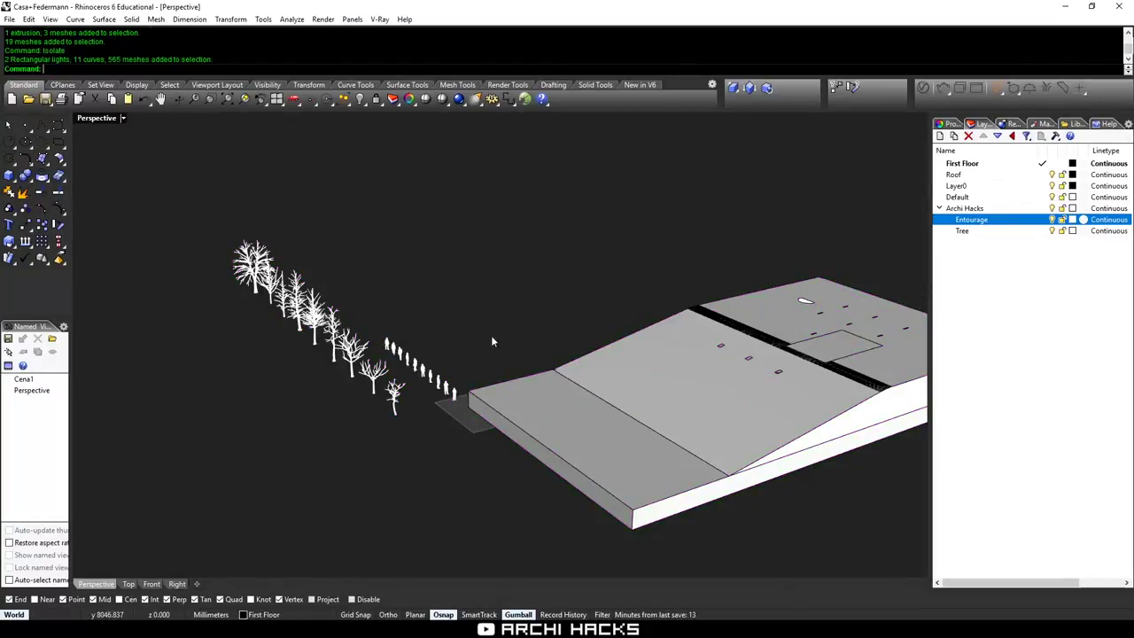
Pick the sloped terrain mesh and the base extrusion individually to inspect the separate parts of the terrain.
{"action": "right_click_drag", "start_coordinate": [502, 461], "coordinate": [575, 448]}
{"action": "left_click", "coordinate": [587, 458]}
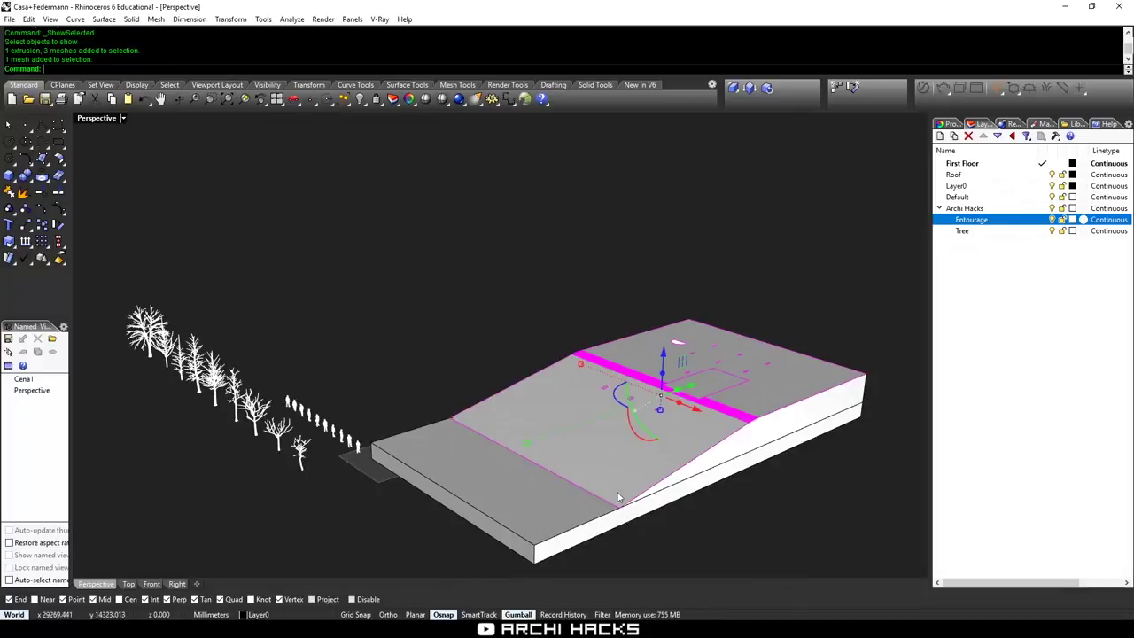
{"action": "left_click", "coordinate": [536, 501], "text": "shift"}
{"action": "right_click_drag", "start_coordinate": [725, 483], "coordinate": [721, 426]}
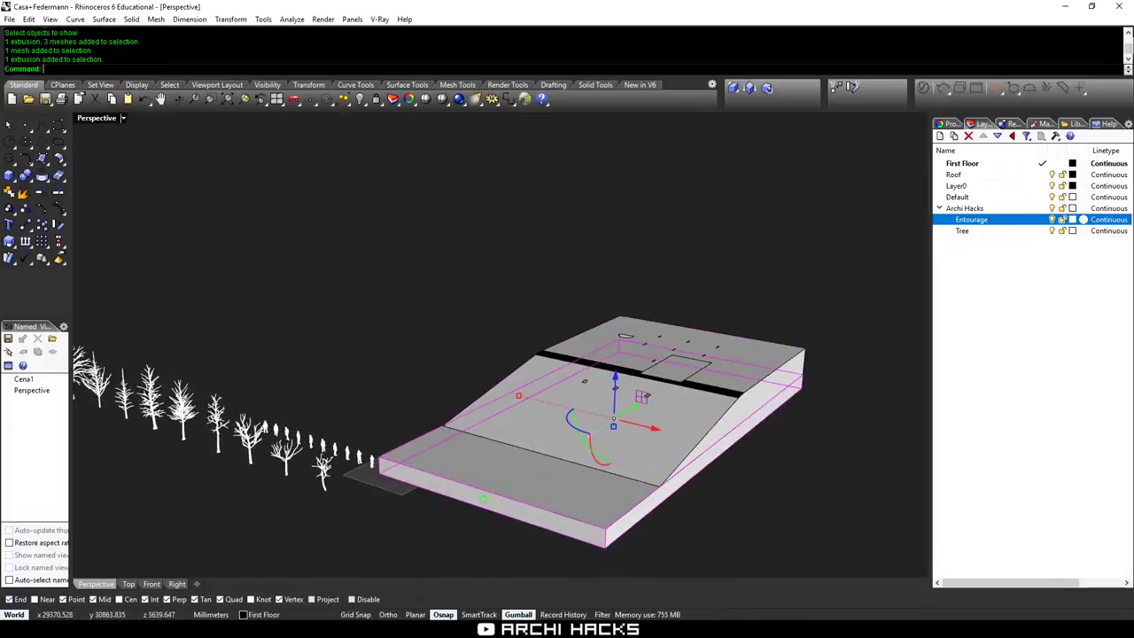
{"action": "left_click", "coordinate": [621, 354]}
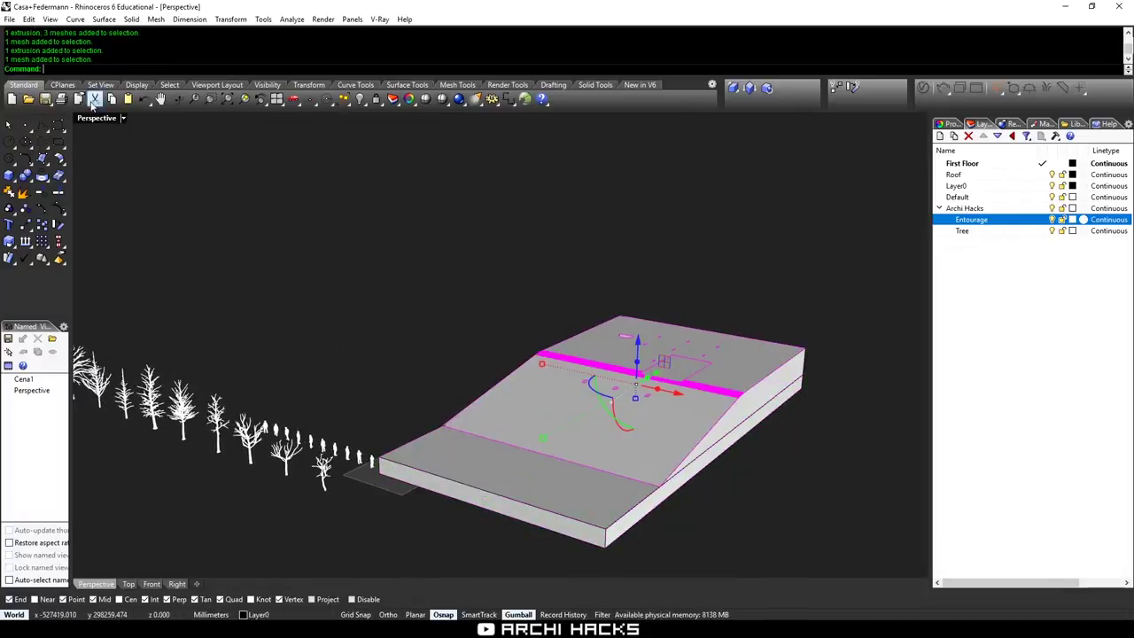
Drape a surface over the whole terrain in the top view, using automatic spacing and automatic maximum depth detection.
{"action": "left_click_drag", "start_coordinate": [849, 259], "coordinate": [438, 555]}
{"action": "right_click_drag", "start_coordinate": [543, 420], "coordinate": [446, 446]}
{"action": "key", "text": "ctrl+m"}
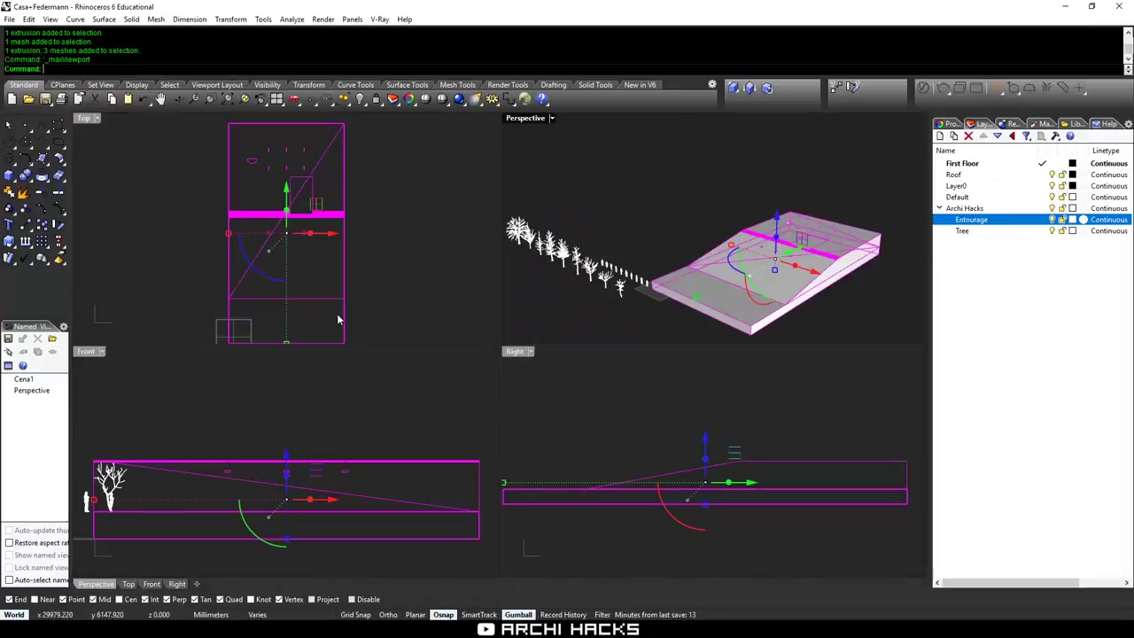
{"action": "right_click_drag", "start_coordinate": [337, 315], "coordinate": [363, 300]}
{"action": "key", "text": "ctrl+m"}
{"action": "mouse_move", "coordinate": [642, 419]}
{"action": "right_mouse_down"}
{"action": "mouse_move", "coordinate": [638, 397]}
{"action": "mouse_move", "coordinate": [628, 408]}
{"action": "right_mouse_up"}
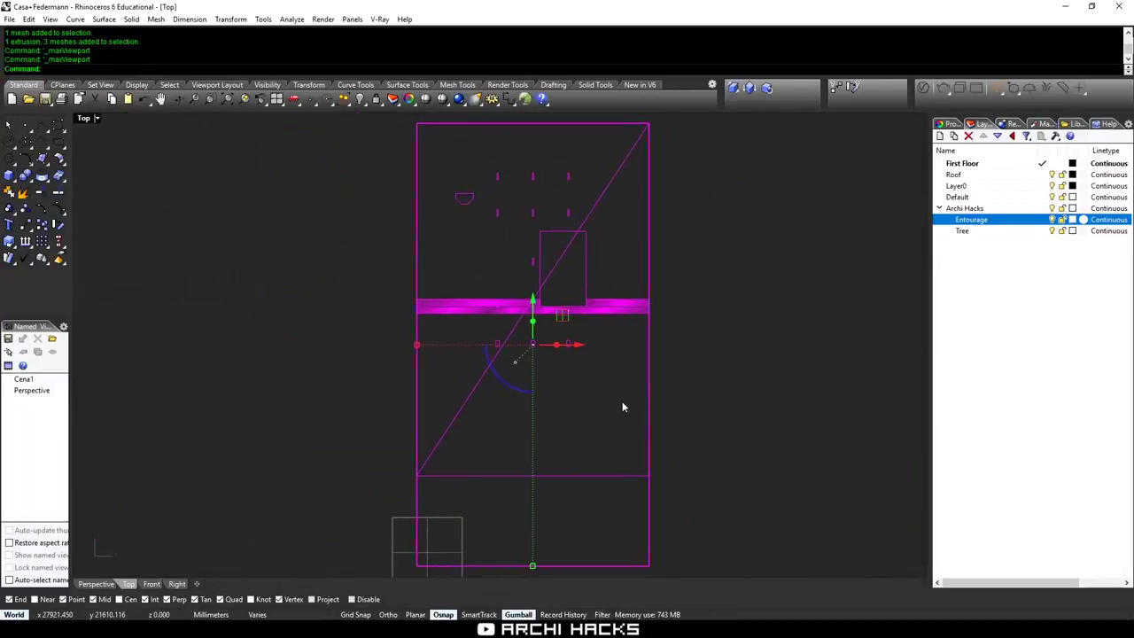
{"action": "type", "text": "Drape"}
{"action": "key", "text": "Return"}
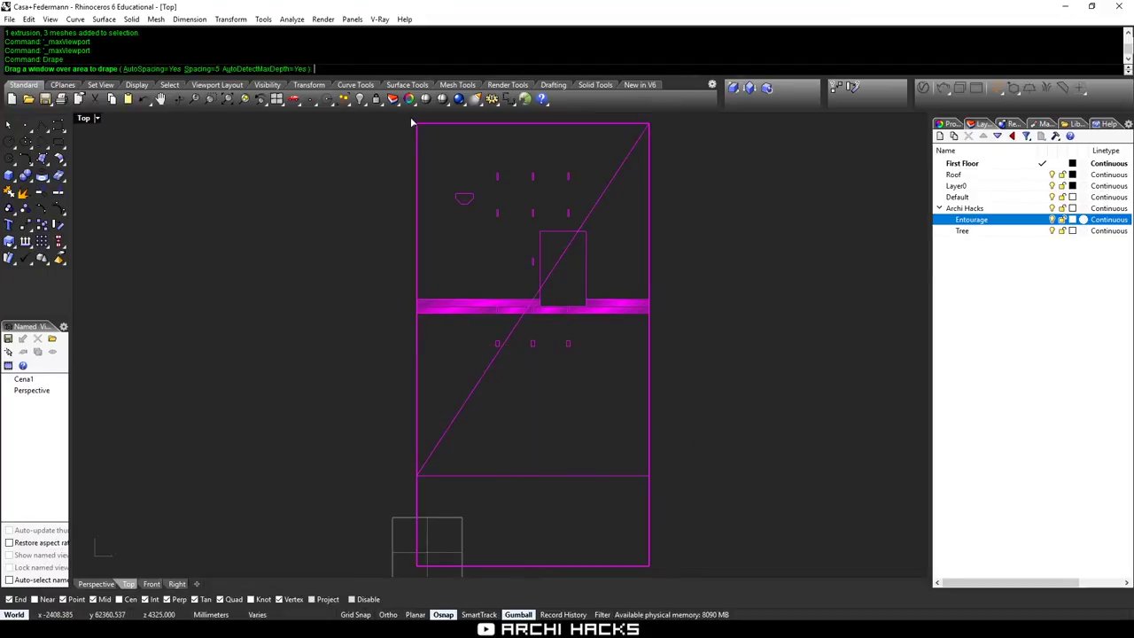
{"action": "left_click_drag", "start_coordinate": [412, 122], "coordinate": [656, 578]}
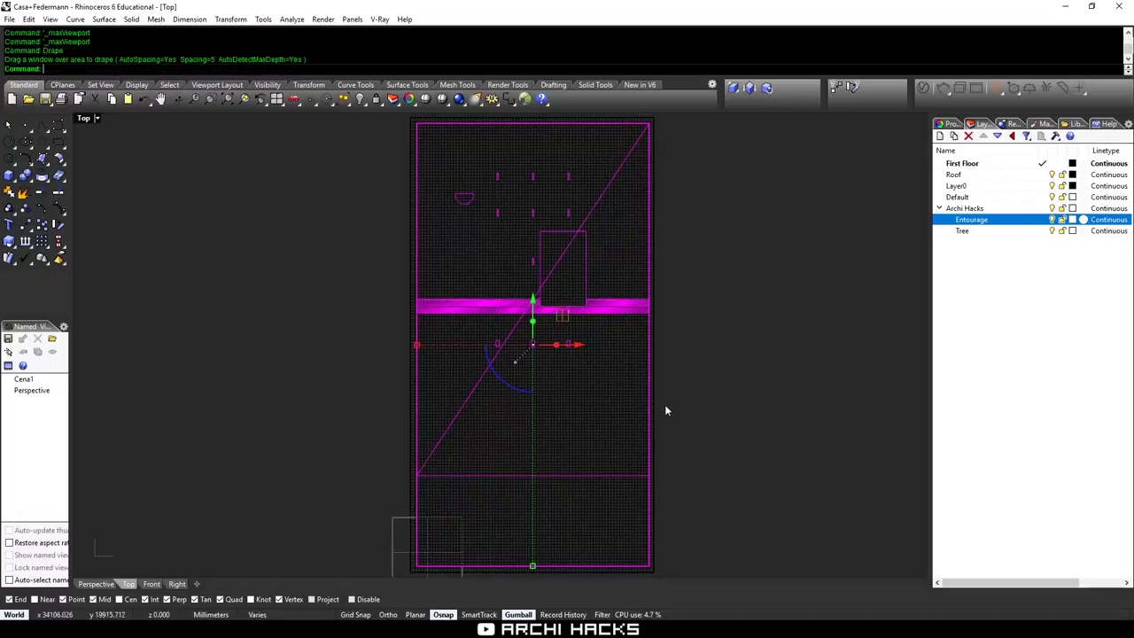
Examine the draped surface over the terrain in the perspective view.
{"action": "key", "text": "ctrl+m"}
{"action": "left_click", "coordinate": [782, 296]}
{"action": "key", "text": "ctrl+m"}
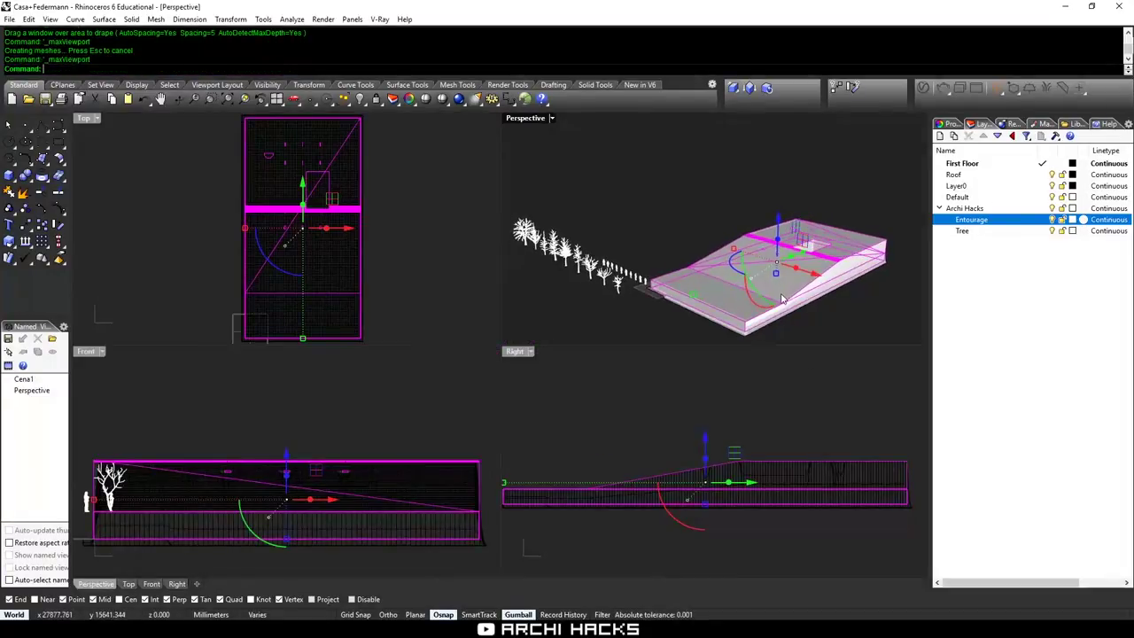
{"action": "left_click", "coordinate": [839, 396]}
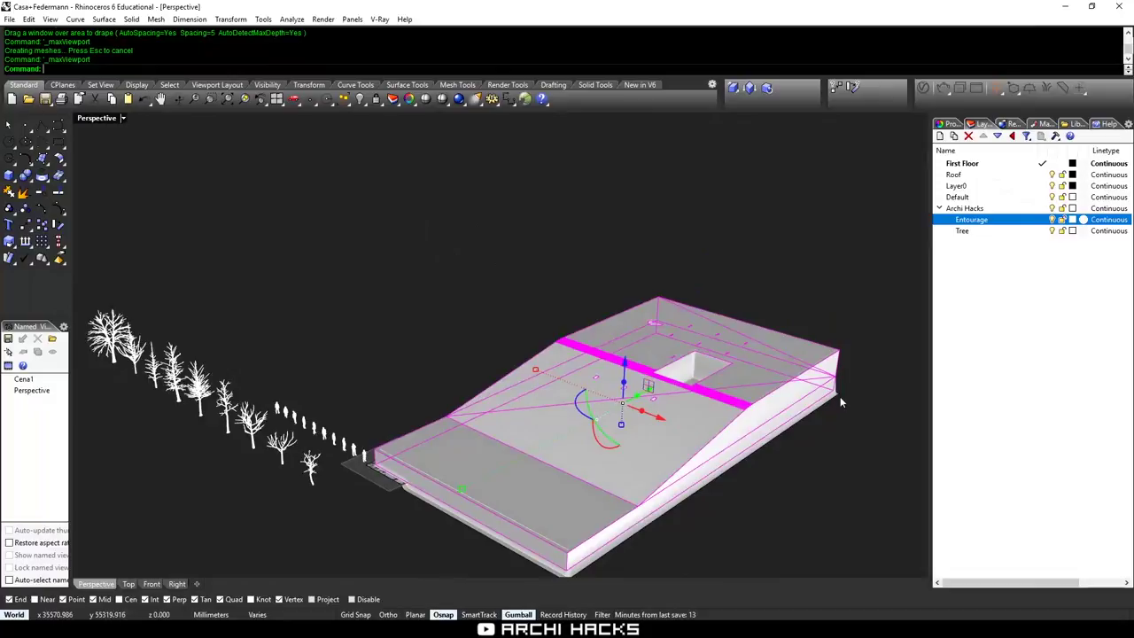
{"action": "right_click_drag", "start_coordinate": [840, 396], "coordinate": [558, 403]}
{"action": "right_click_drag", "start_coordinate": [452, 457], "coordinate": [416, 390]}
{"action": "scroll", "coordinate": [370, 416], "scroll_direction": "up", "scroll_amount": 6}
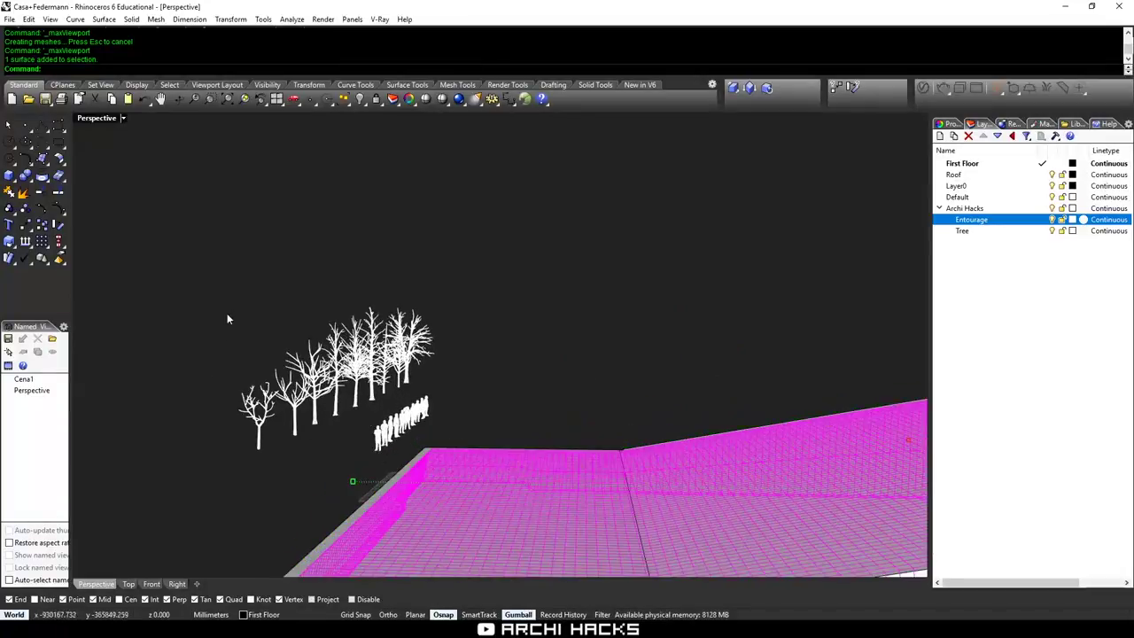
{"action": "scroll", "coordinate": [462, 401], "scroll_direction": "down", "scroll_amount": 6}
{"action": "right_click_drag", "start_coordinate": [464, 402], "coordinate": [505, 409]}
Position the rows of trees and people well above the terrain, running parallel to its long side.
{"action": "left_click_drag", "start_coordinate": [233, 238], "coordinate": [413, 461]}
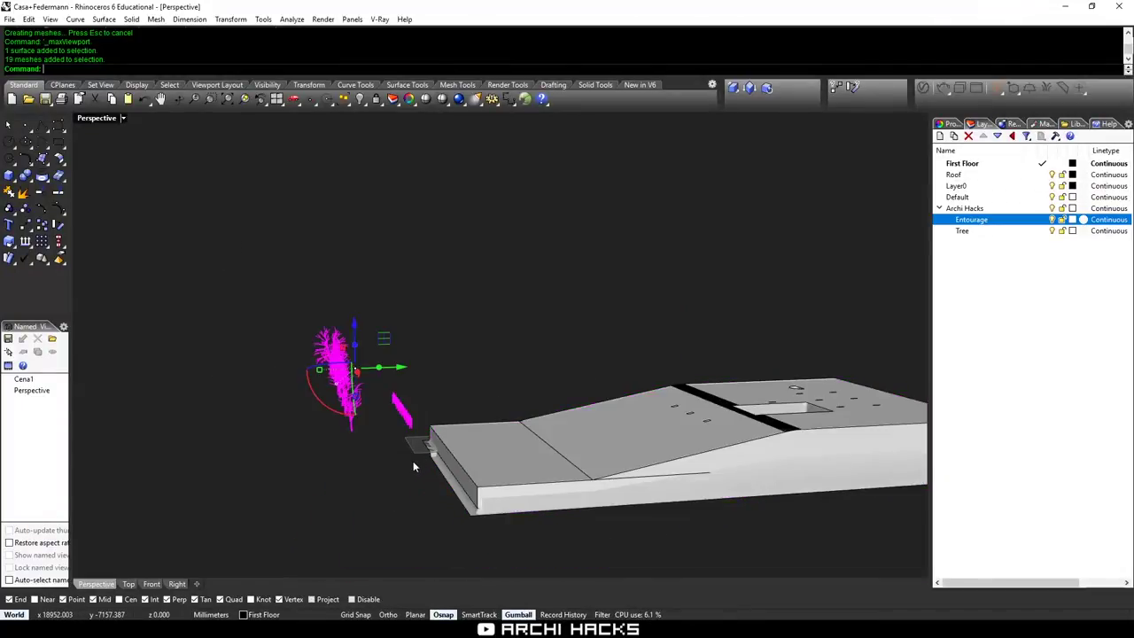
{"action": "left_click_drag", "start_coordinate": [358, 321], "coordinate": [367, 163]}
{"action": "right_click_drag", "start_coordinate": [380, 190], "coordinate": [450, 275]}
{"action": "key", "text": "ctrl+m"}
{"action": "key", "text": "ctrl+m"}
{"action": "scroll", "coordinate": [419, 280], "scroll_direction": "down", "scroll_amount": 4}
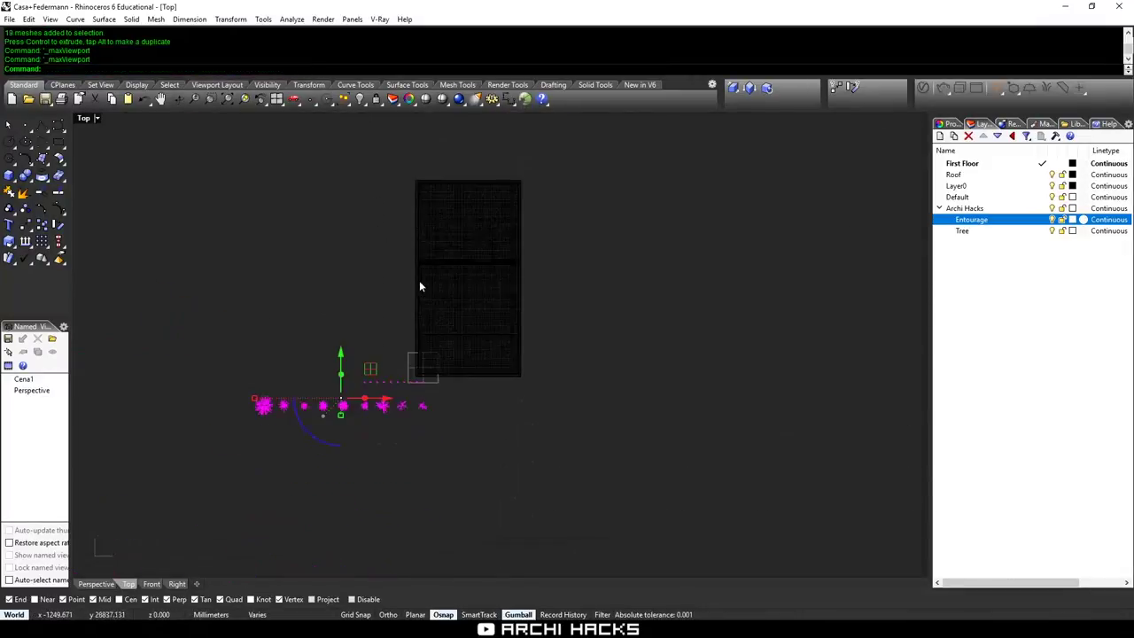
{"action": "left_click_drag", "start_coordinate": [393, 425], "coordinate": [531, 304]}
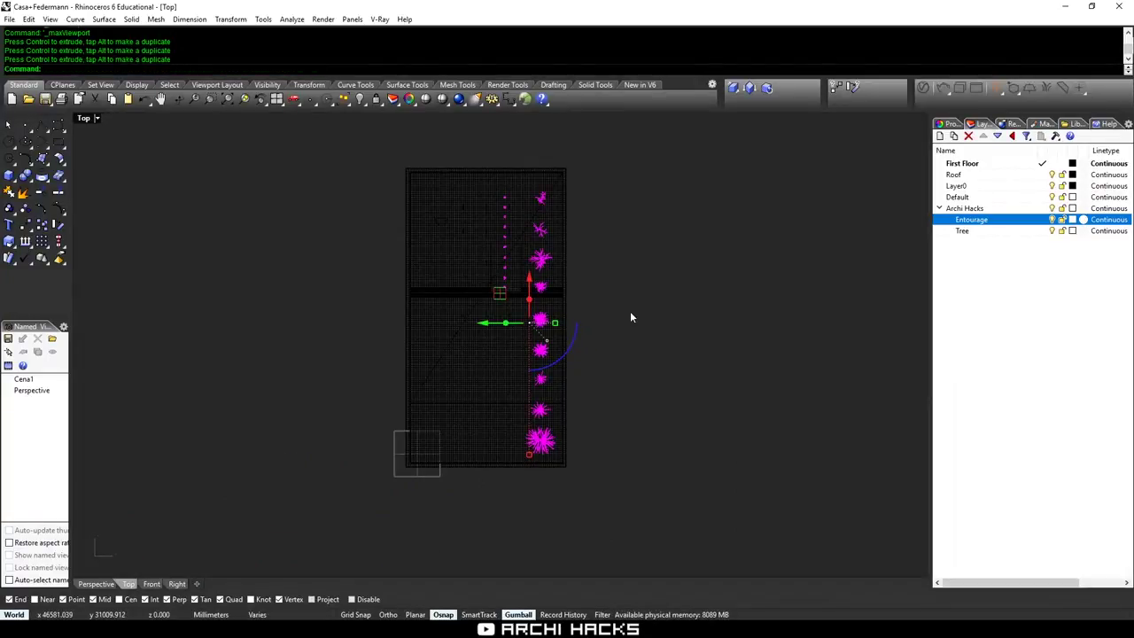
Make a copy of the tree and people rows rotated by 180 degrees and shift it toward the terrain's opposite side.
{"action": "left_click", "coordinate": [555, 359], "text": "alt"}
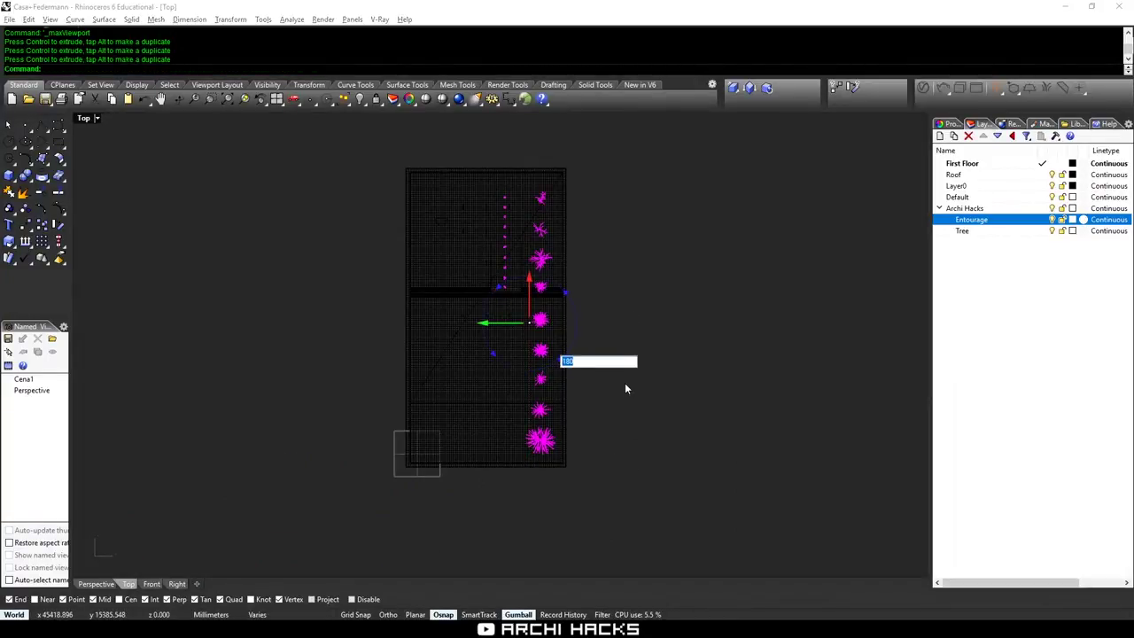
{"action": "type", "text": "180"}
{"action": "key", "text": "Return"}
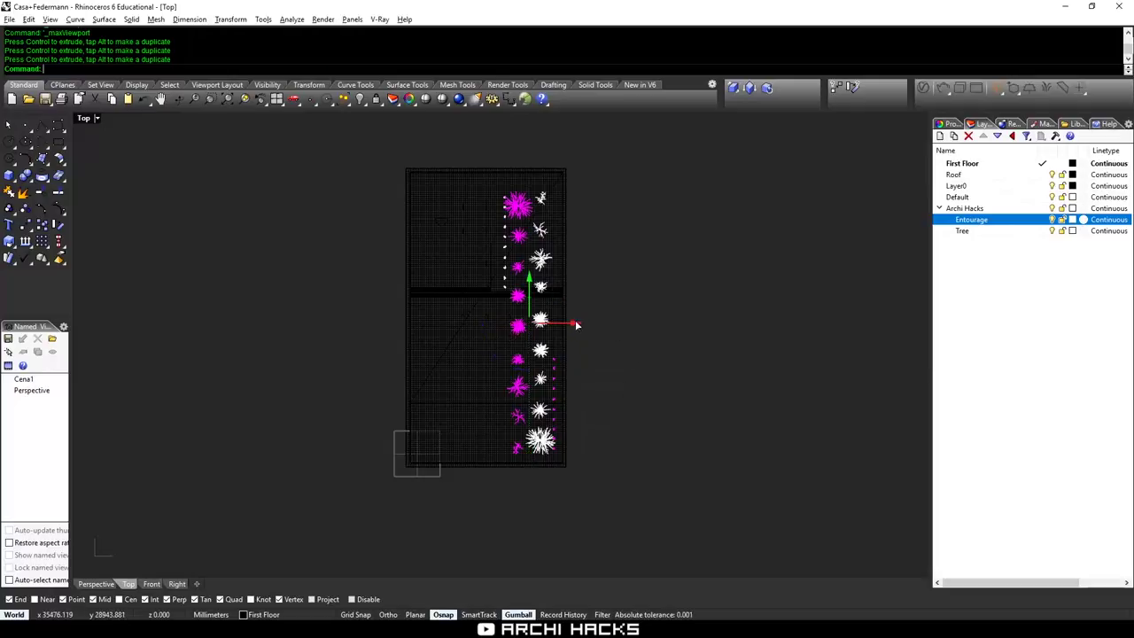
{"action": "key", "text": "ctrl+m"}
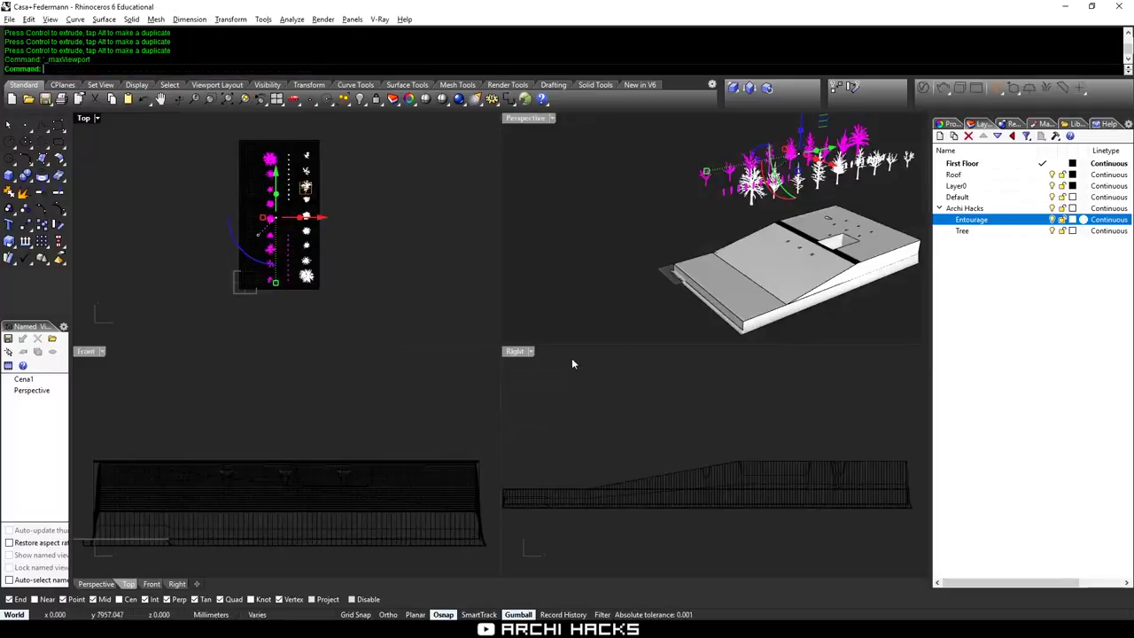
Scatter all the tree and people meshes sideways above the terrain with RandomMove.
{"action": "right_click_drag", "start_coordinate": [344, 409], "coordinate": [350, 475]}
{"action": "scroll", "coordinate": [352, 471], "scroll_direction": "down", "scroll_amount": 12}
{"action": "left_click", "coordinate": [414, 376]}
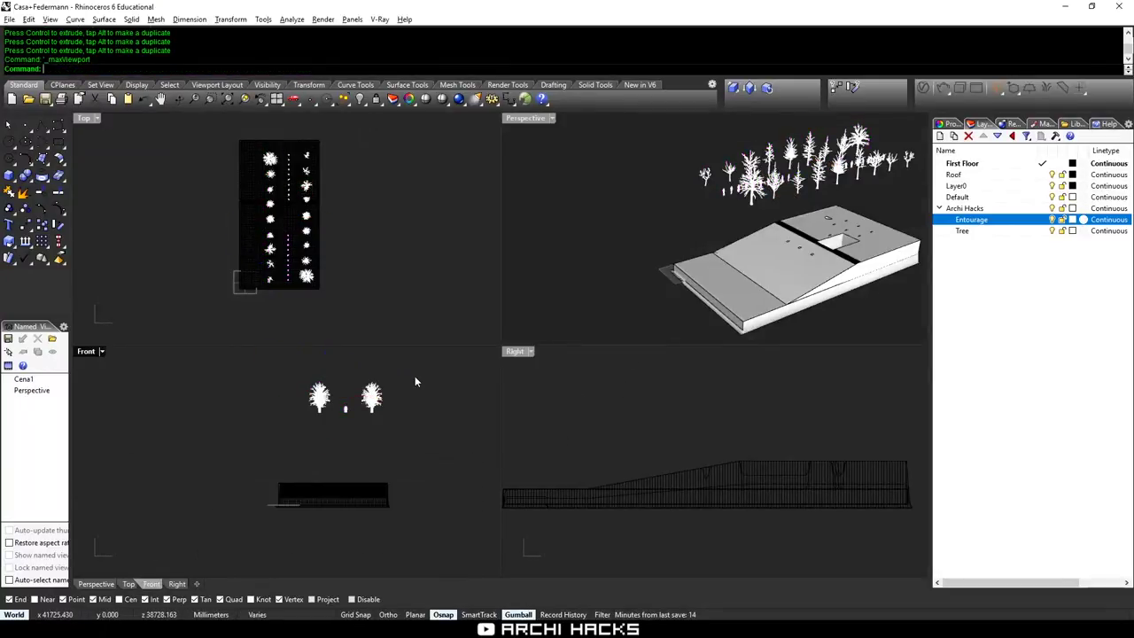
{"action": "left_click_drag", "start_coordinate": [415, 376], "coordinate": [276, 418]}
{"action": "right_click_drag", "start_coordinate": [387, 433], "coordinate": [349, 443]}
{"action": "scroll", "coordinate": [314, 251], "scroll_direction": "up", "scroll_amount": 2}
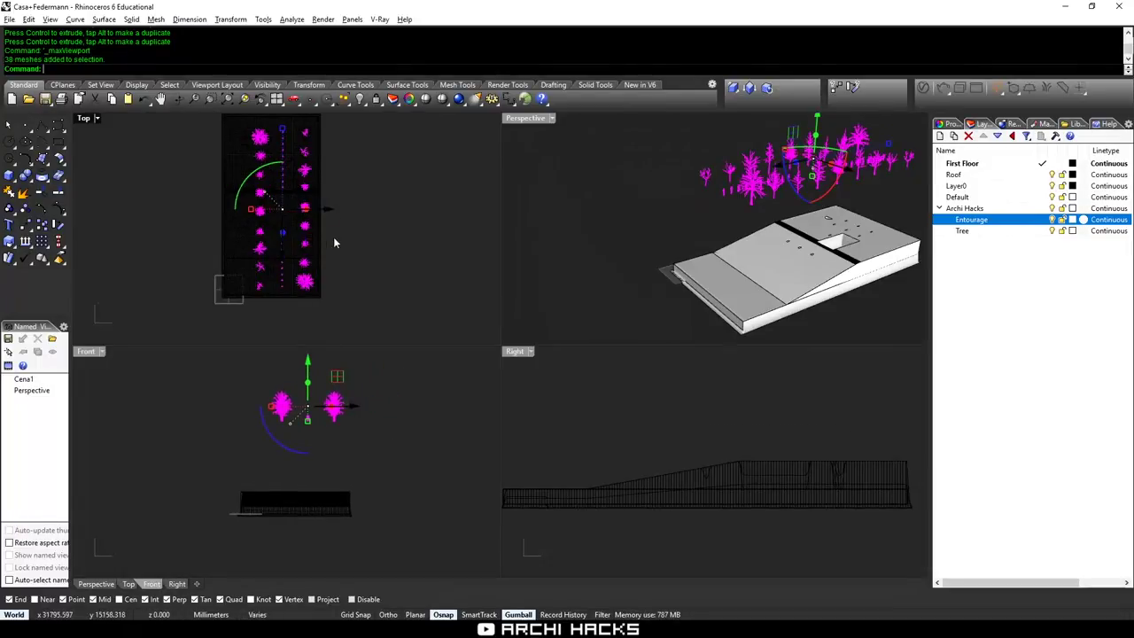
{"action": "key", "text": "ctrl+m"}
{"action": "right_click_drag", "start_coordinate": [660, 424], "coordinate": [608, 456]}
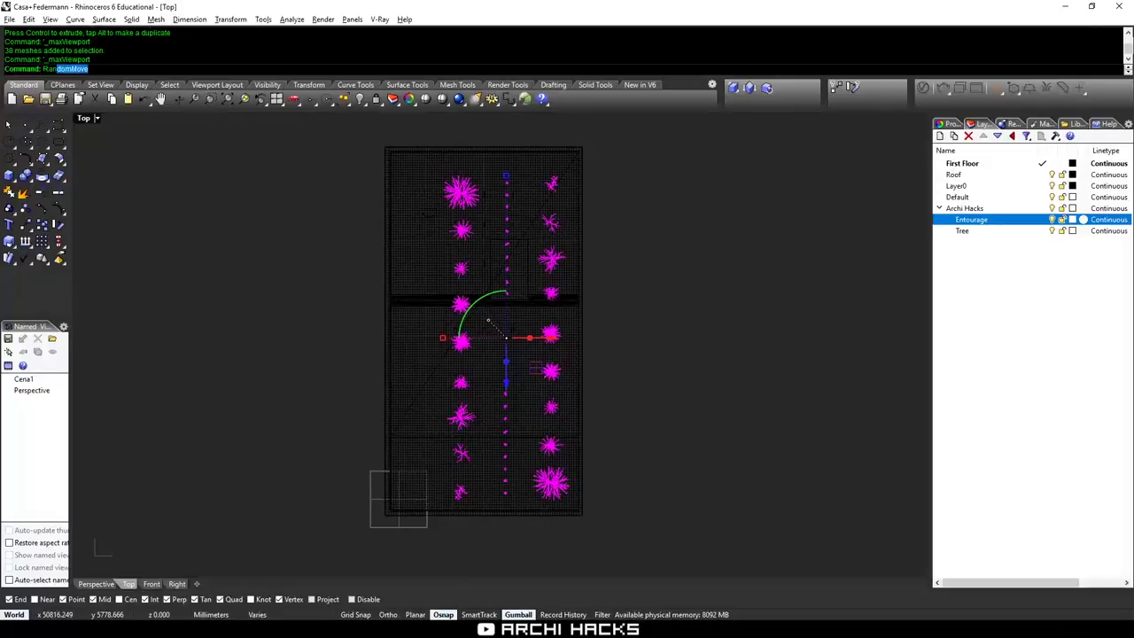
{"action": "key", "text": "Return"}
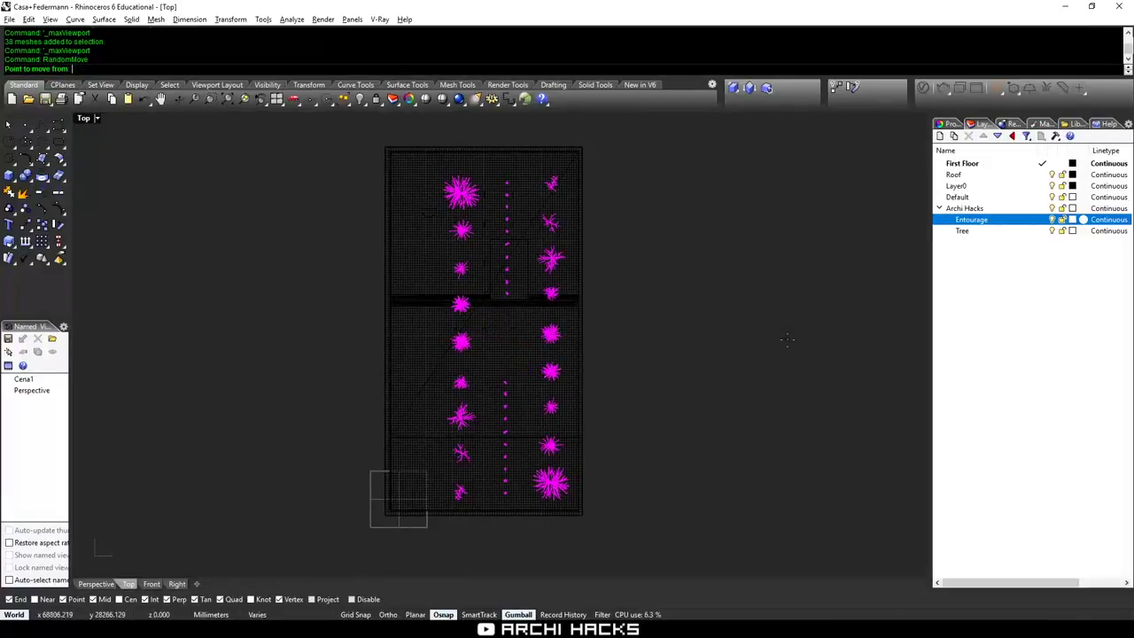
{"action": "left_click", "coordinate": [746, 332]}
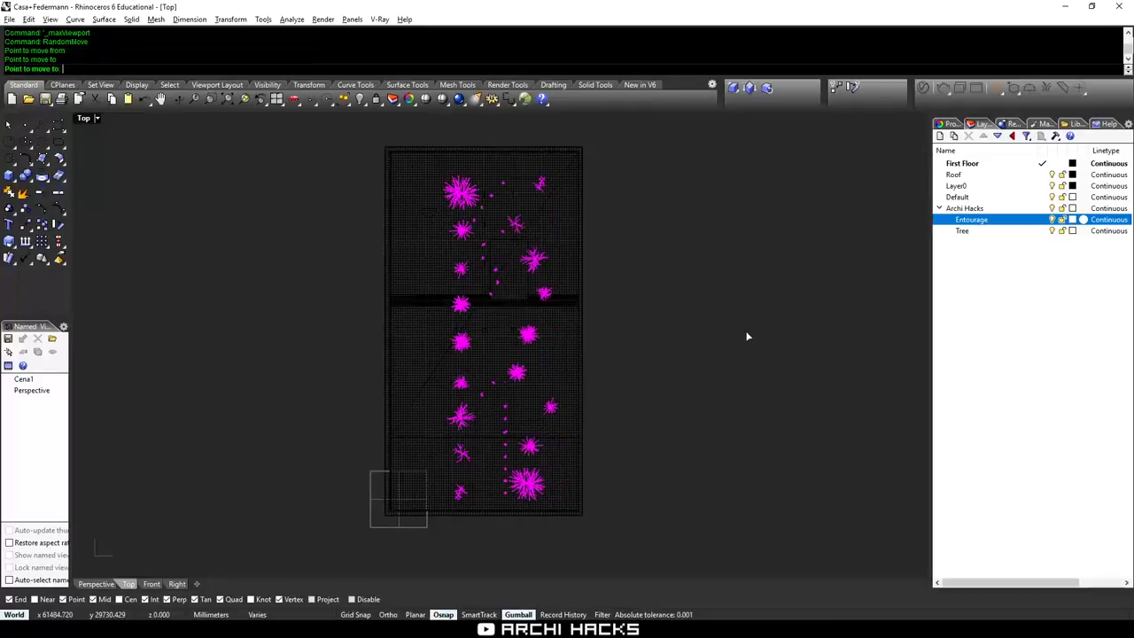
Repeat RandomMove on the trees and people over a larger distance, and shift the scattered group back over the terrain.
{"action": "key", "text": "Return"}
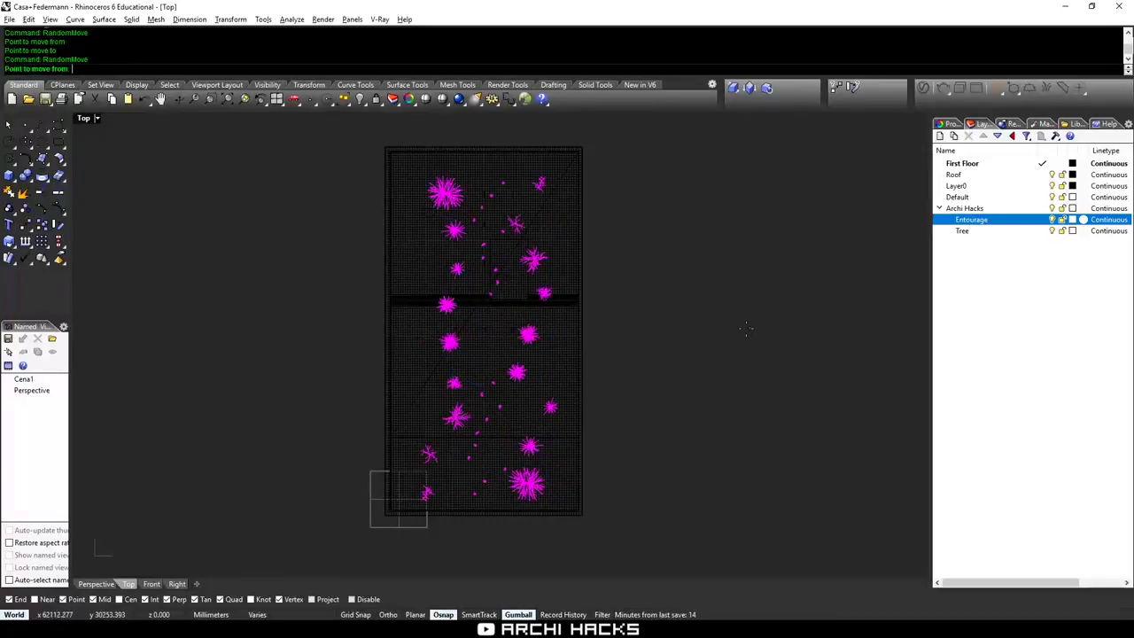
{"action": "left_click", "coordinate": [746, 329]}
{"action": "left_click", "coordinate": [640, 331]}
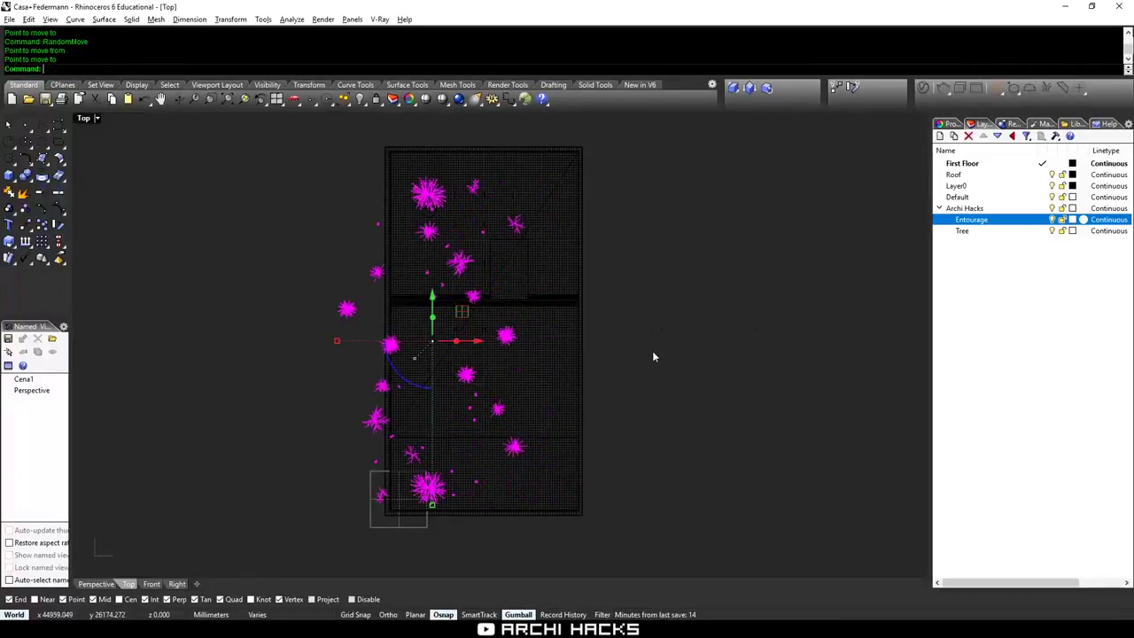
{"action": "left_click_drag", "start_coordinate": [501, 344], "coordinate": [529, 344]}
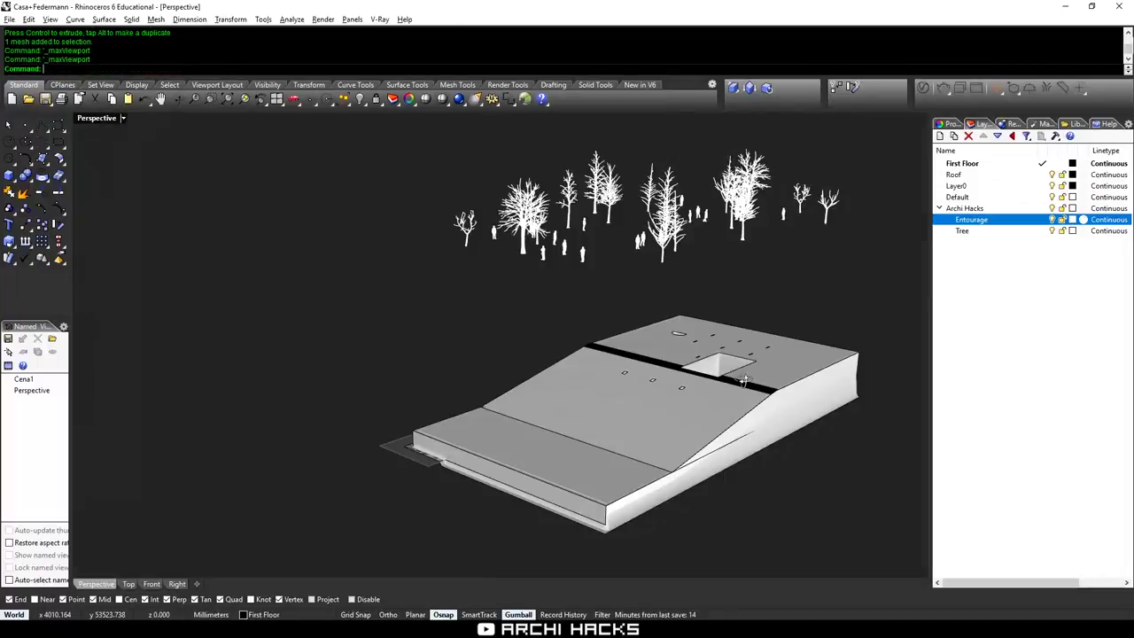
Run the DropObjecttoSurface.rvb script to drop all trees and people onto the draped surface, and unisolate the hidden house objects.
{"action": "mouse_move", "coordinate": [738, 379]}
{"action": "right_mouse_down"}
{"action": "mouse_move", "coordinate": [735, 420]}
{"action": "mouse_move", "coordinate": [737, 378]}
{"action": "right_mouse_up"}
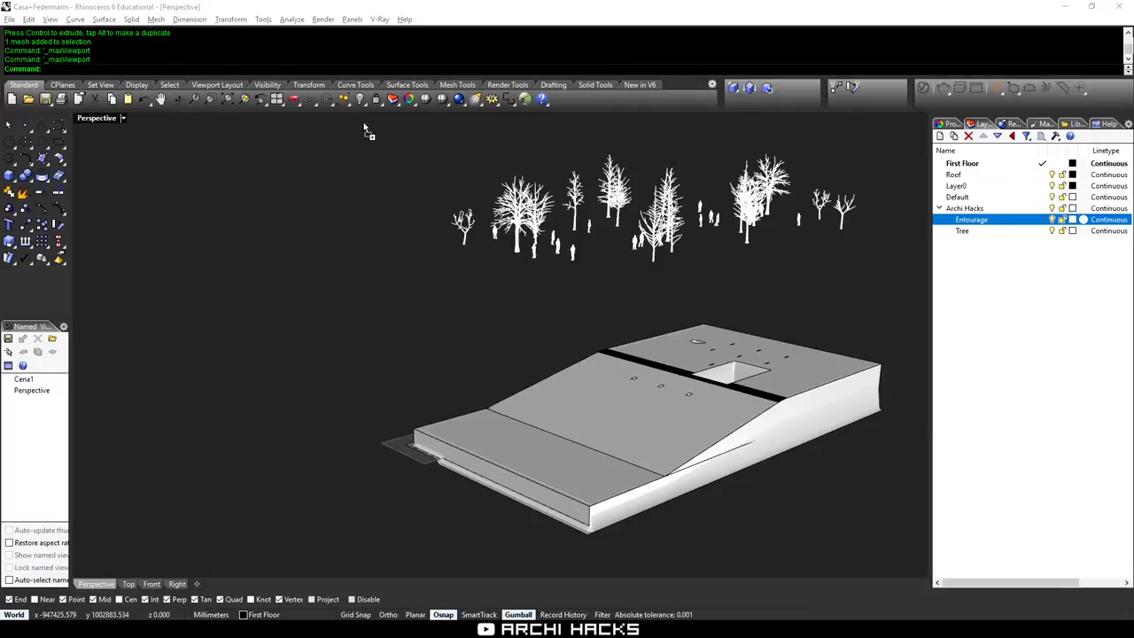
{"action": "left_click_drag", "start_coordinate": [529, 319], "coordinate": [529, 317]}
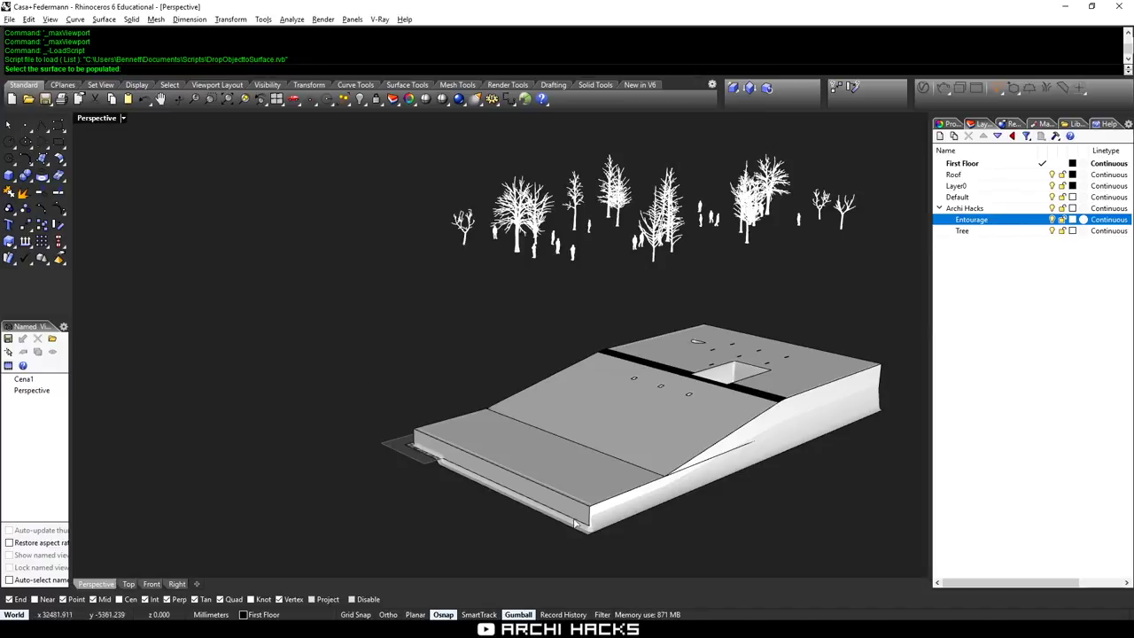
{"action": "left_click", "coordinate": [880, 416]}
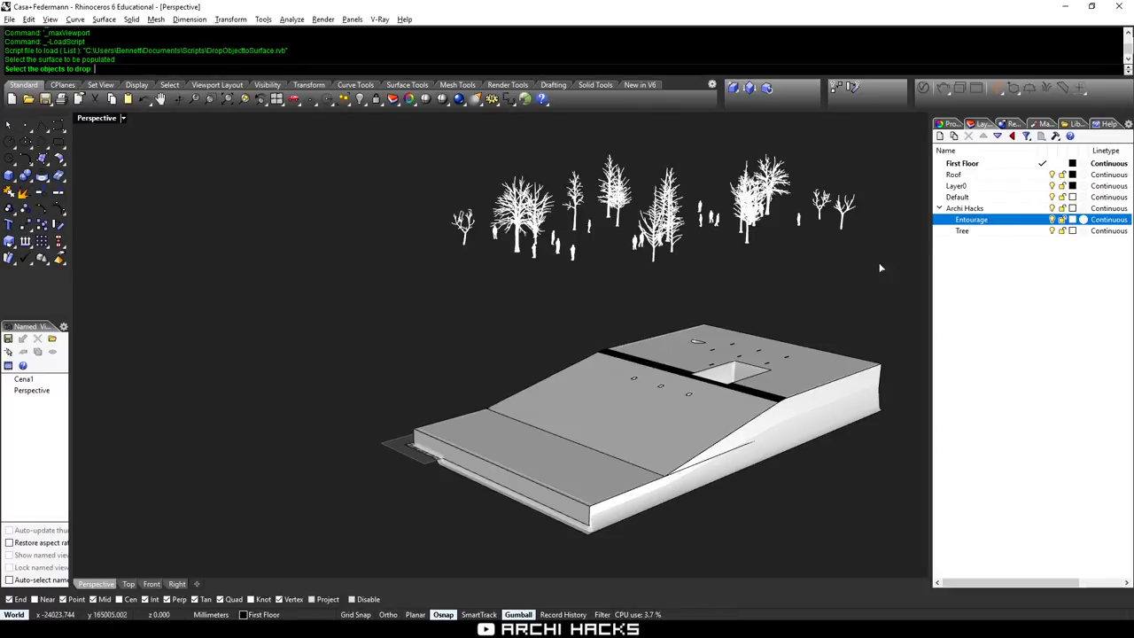
{"action": "left_click_drag", "start_coordinate": [880, 268], "coordinate": [420, 157]}
{"action": "key", "text": "Return"}
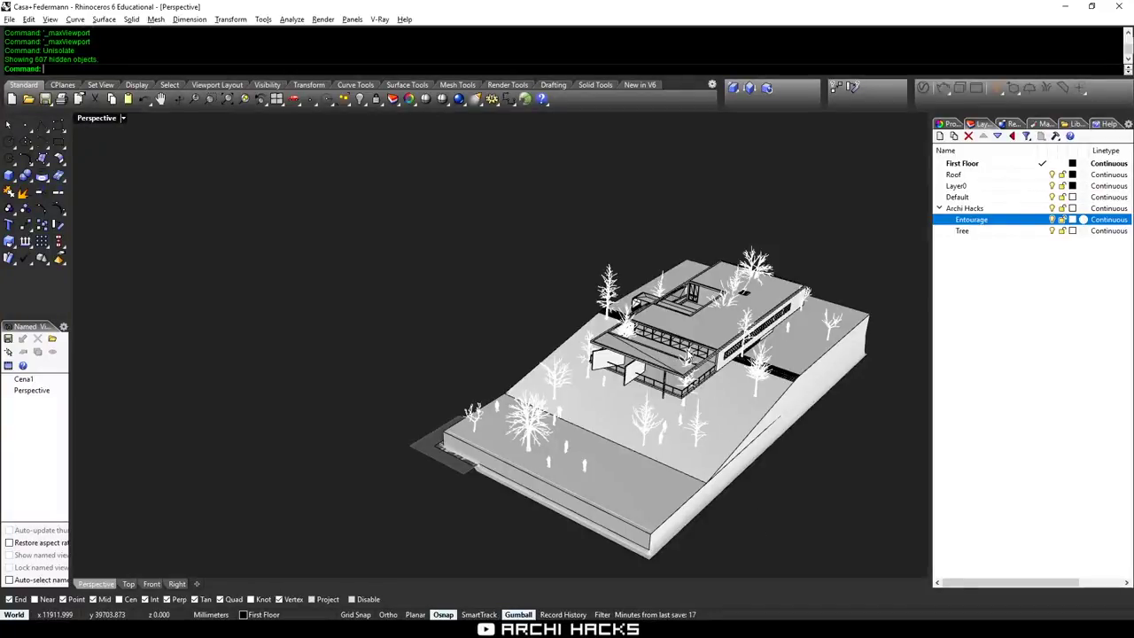
Move the trees that overlap the house's front terrace and side walls outward onto the open terrain.
{"action": "left_click", "coordinate": [687, 353]}
{"action": "scroll", "coordinate": [726, 392], "scroll_direction": "up", "scroll_amount": 3}
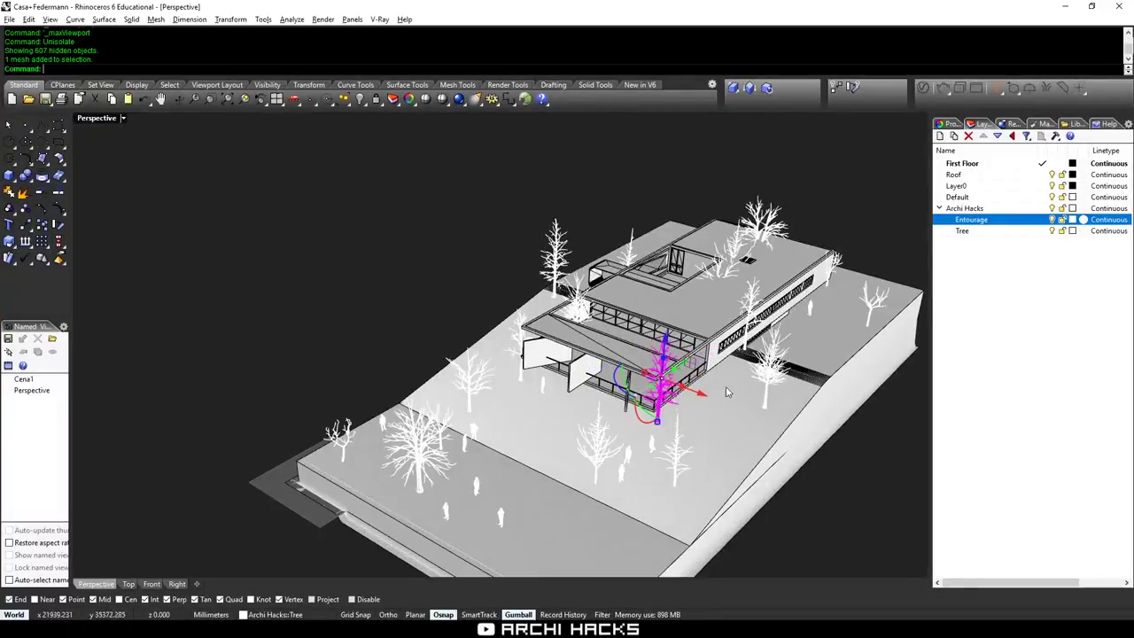
{"action": "left_click_drag", "start_coordinate": [698, 395], "coordinate": [555, 299]}
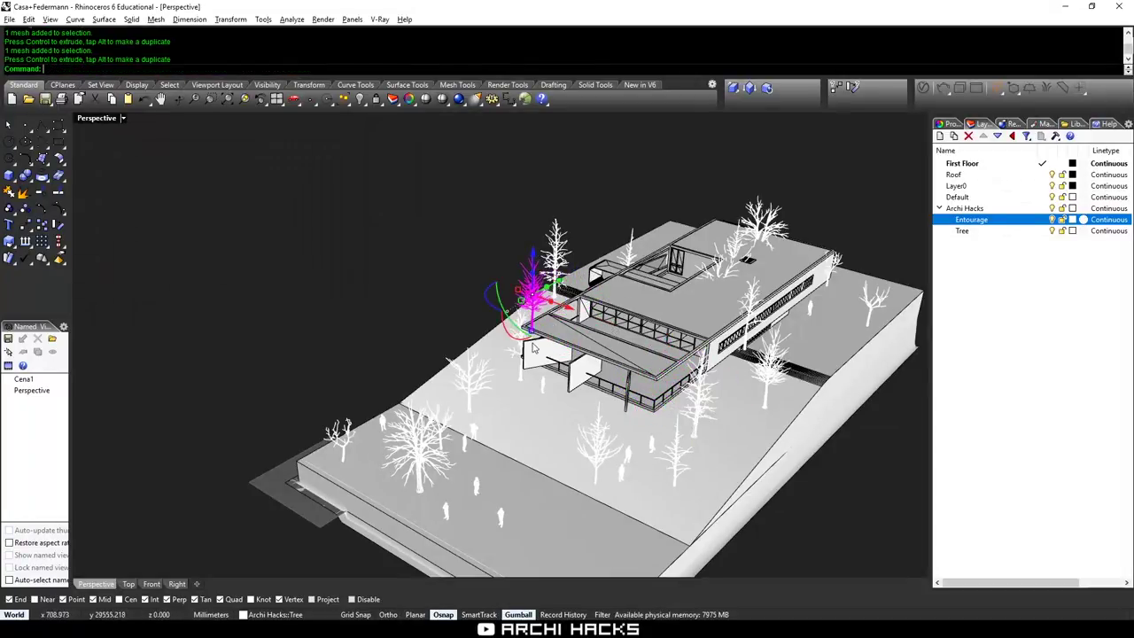
{"action": "left_click", "coordinate": [512, 377]}
{"action": "left_click", "coordinate": [514, 376]}
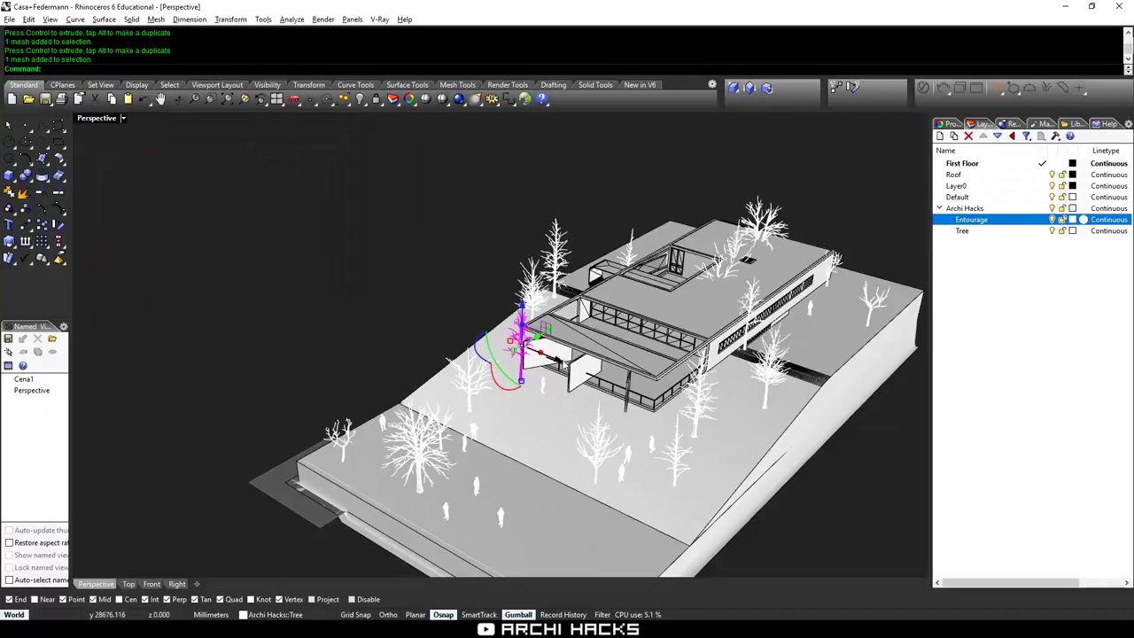
{"action": "left_click_drag", "start_coordinate": [559, 361], "coordinate": [533, 350]}
{"action": "key", "text": "Escape"}
Reposition the trees that overlap the roof of the house onto the terrain strip beside and behind it.
{"action": "right_click_drag", "start_coordinate": [542, 353], "coordinate": [673, 404]}
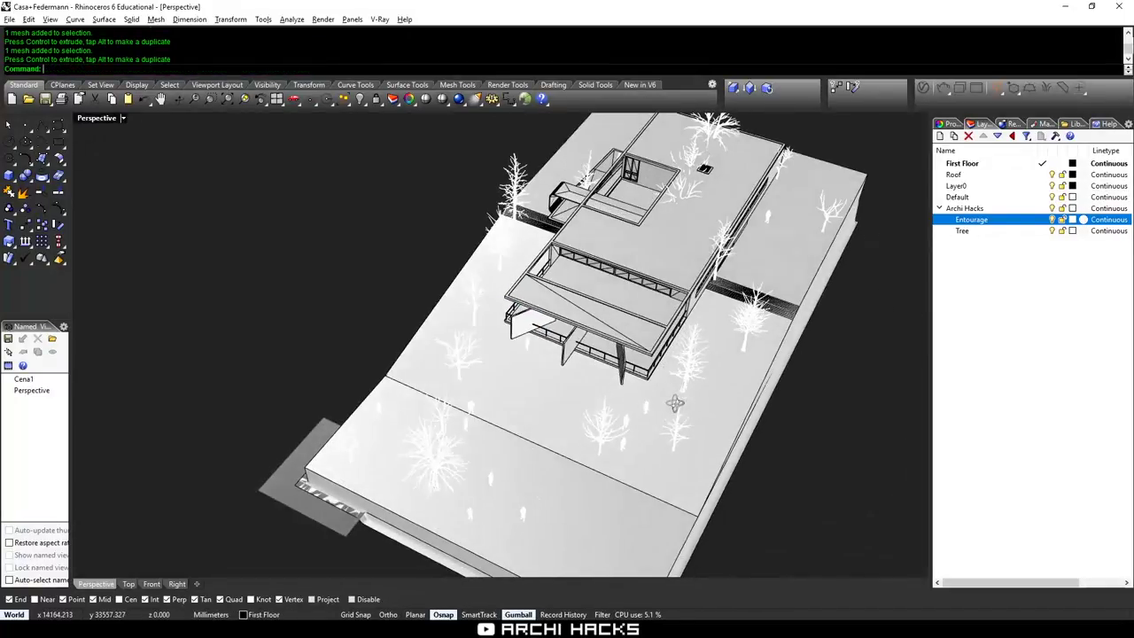
{"action": "left_click", "coordinate": [704, 190]}
{"action": "right_click_drag", "start_coordinate": [704, 191], "coordinate": [662, 353]}
{"action": "scroll", "coordinate": [656, 278], "scroll_direction": "up", "scroll_amount": 3}
{"action": "left_click", "coordinate": [656, 279], "text": "shift"}
{"action": "left_click_drag", "start_coordinate": [683, 384], "coordinate": [567, 221]}
{"action": "key", "text": "Escape"}
{"action": "left_click_drag", "start_coordinate": [486, 395], "coordinate": [582, 222]}
{"action": "key", "text": "Escape"}
Move the large tree to the terrain beside the entrance stairs and place another tree inside the open courtyard.
{"action": "right_click_drag", "start_coordinate": [664, 389], "coordinate": [695, 345]}
{"action": "left_click_drag", "start_coordinate": [675, 347], "coordinate": [434, 399]}
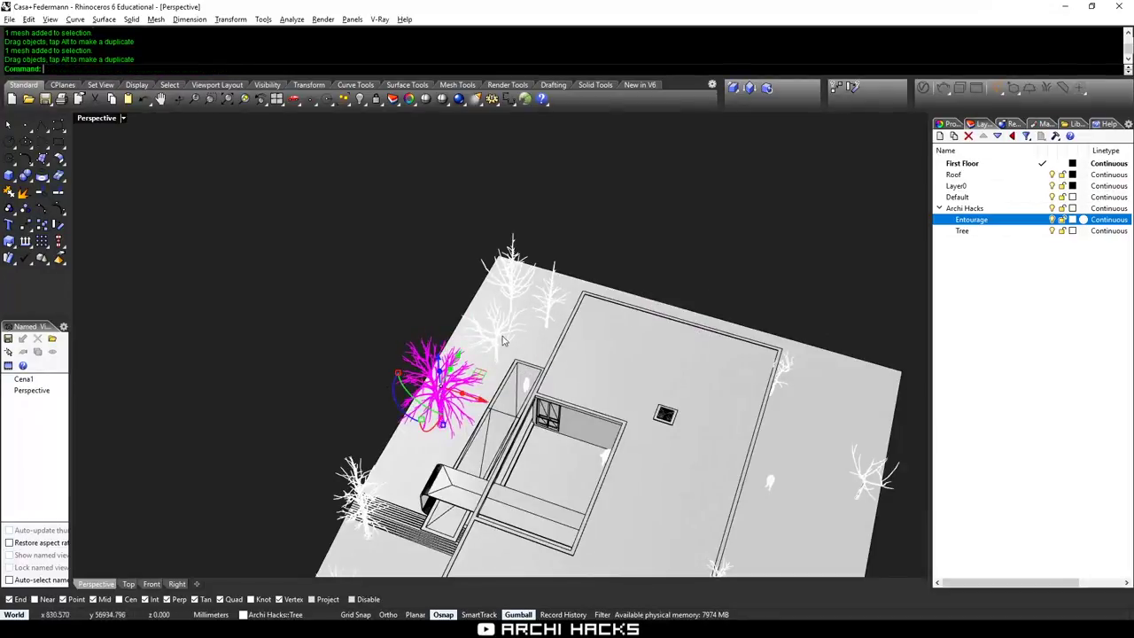
{"action": "left_click_drag", "start_coordinate": [502, 340], "coordinate": [564, 464]}
{"action": "key", "text": "Escape"}
Shift the three trees along the house's long far side away from its wall toward the terrain's outer edge.
{"action": "left_click_drag", "start_coordinate": [860, 491], "coordinate": [858, 408]}
{"action": "right_click_drag", "start_coordinate": [723, 440], "coordinate": [622, 338], "text": "shift"}
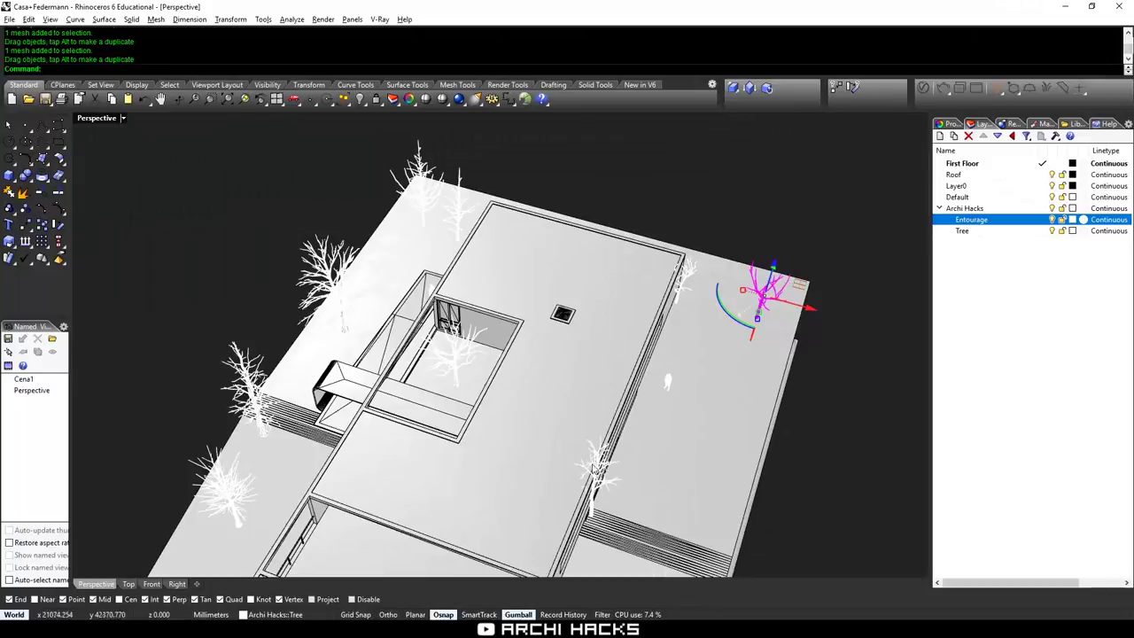
{"action": "left_click_drag", "start_coordinate": [595, 468], "coordinate": [737, 523]}
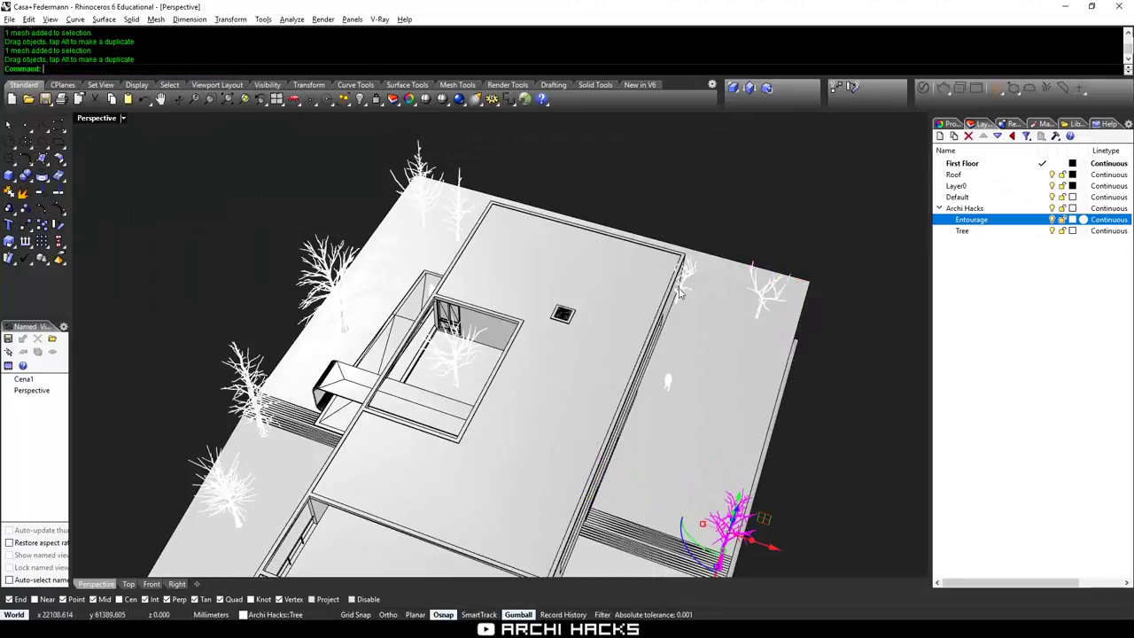
{"action": "left_click_drag", "start_coordinate": [680, 295], "coordinate": [760, 344]}
{"action": "key", "text": "Escape"}
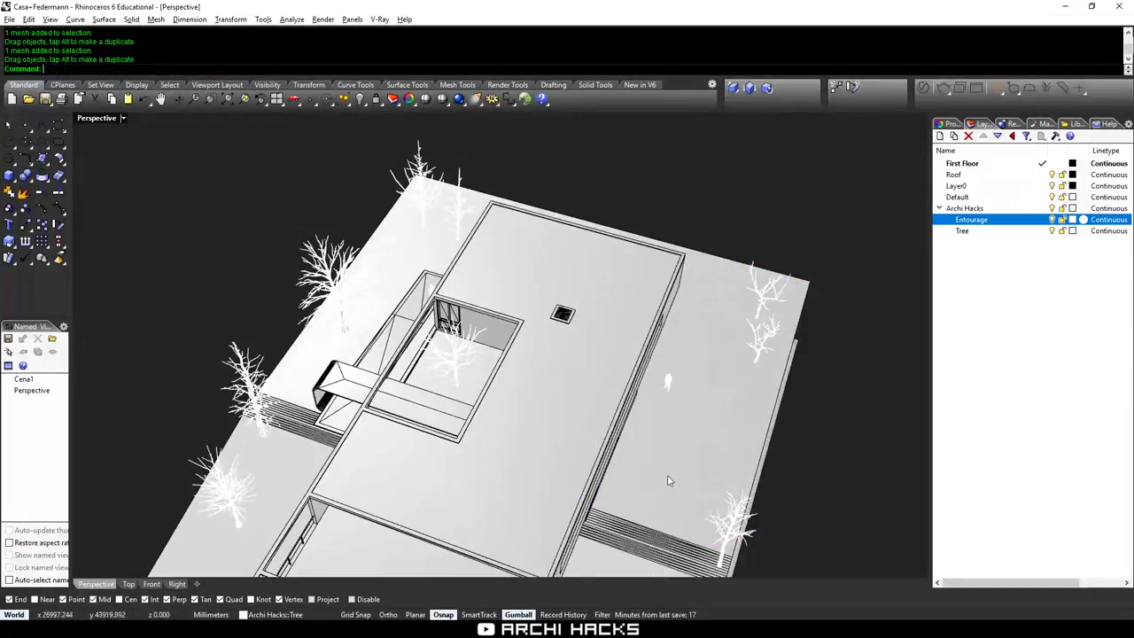
Move the frontmost person on the lower terrain by a foot vertex to the base of a front terrace railing post.
{"action": "scroll", "coordinate": [653, 460], "scroll_direction": "down", "scroll_amount": 3}
{"action": "right_click_drag", "start_coordinate": [605, 472], "coordinate": [623, 343], "text": "shift"}
{"action": "right_click_drag", "start_coordinate": [612, 440], "coordinate": [567, 337]}
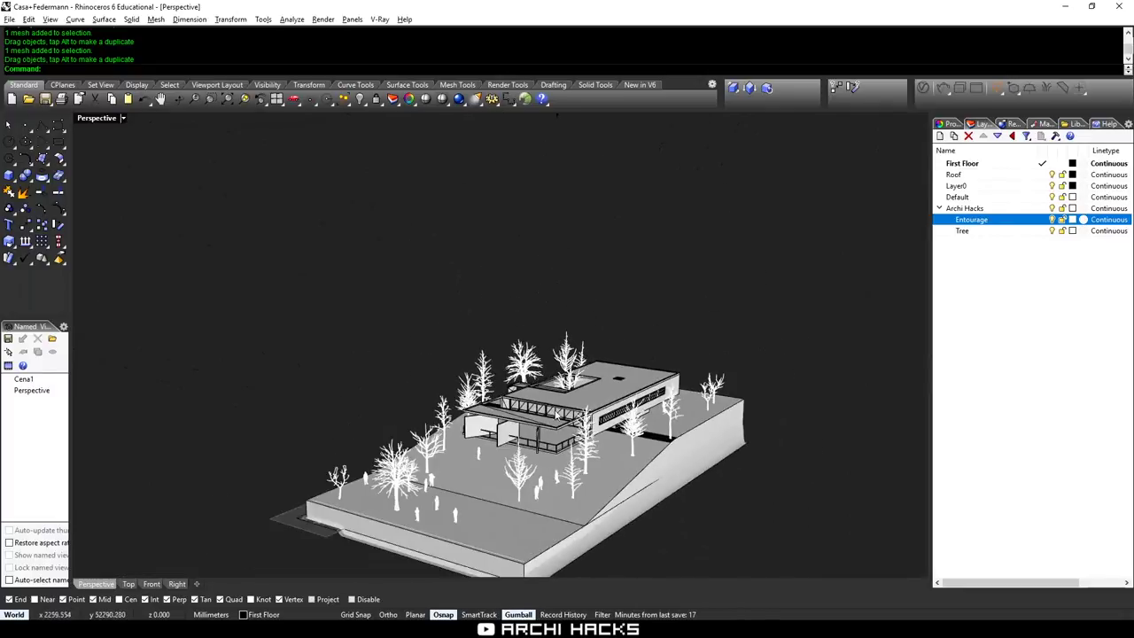
{"action": "right_click_drag", "start_coordinate": [504, 487], "coordinate": [582, 452], "text": "shift"}
{"action": "scroll", "coordinate": [575, 428], "scroll_direction": "up", "scroll_amount": 5}
{"action": "scroll", "coordinate": [368, 514], "scroll_direction": "up", "scroll_amount": 5}
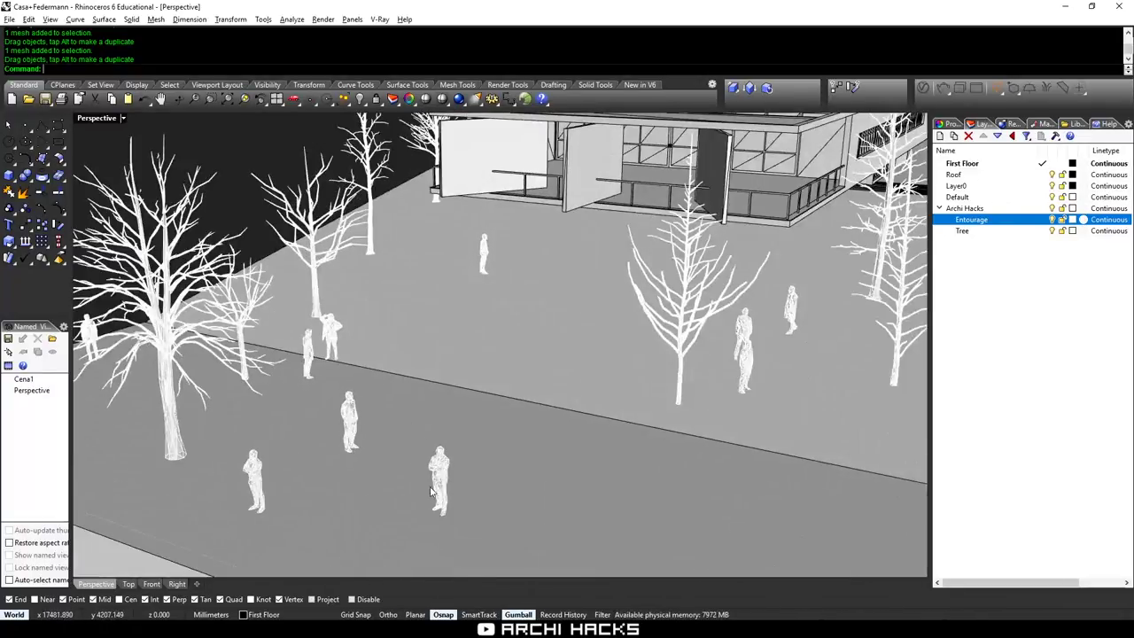
{"action": "left_click", "coordinate": [434, 489]}
{"action": "type", "text": "m"}
{"action": "key", "text": "Return"}
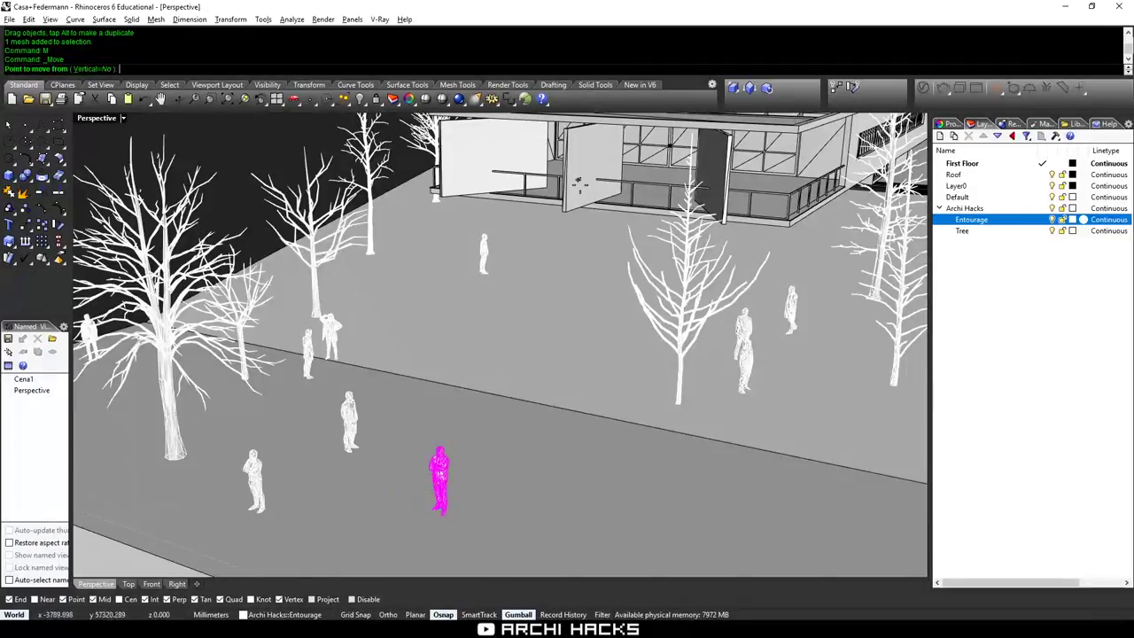
{"action": "scroll", "coordinate": [434, 524], "scroll_direction": "up", "scroll_amount": 6}
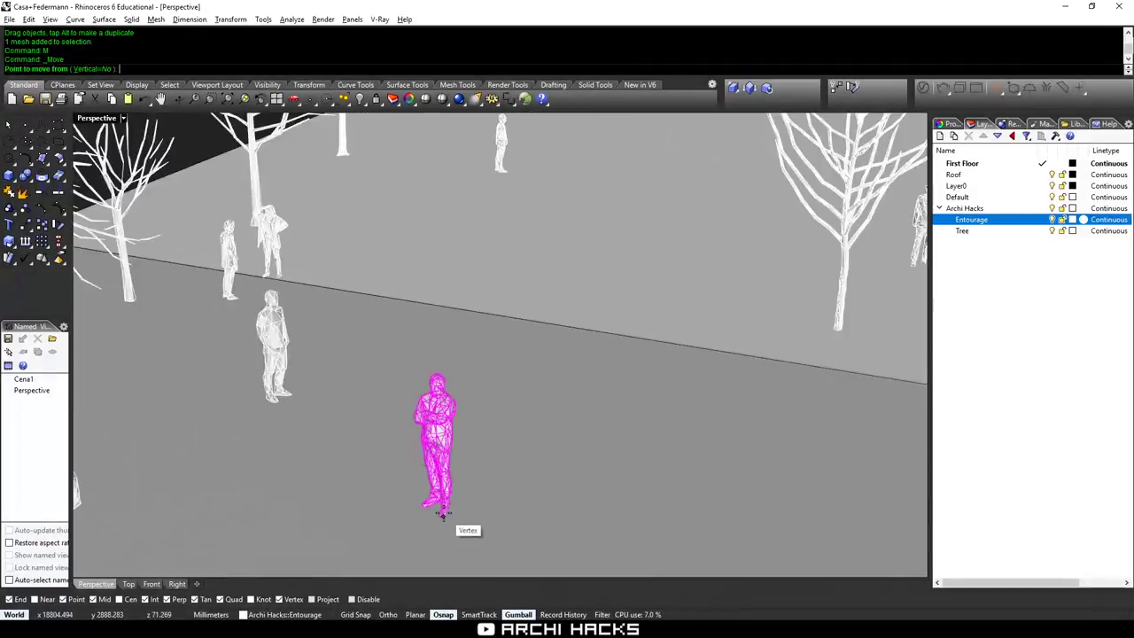
{"action": "left_click", "coordinate": [438, 522]}
{"action": "scroll", "coordinate": [438, 518], "scroll_direction": "down", "scroll_amount": 6}
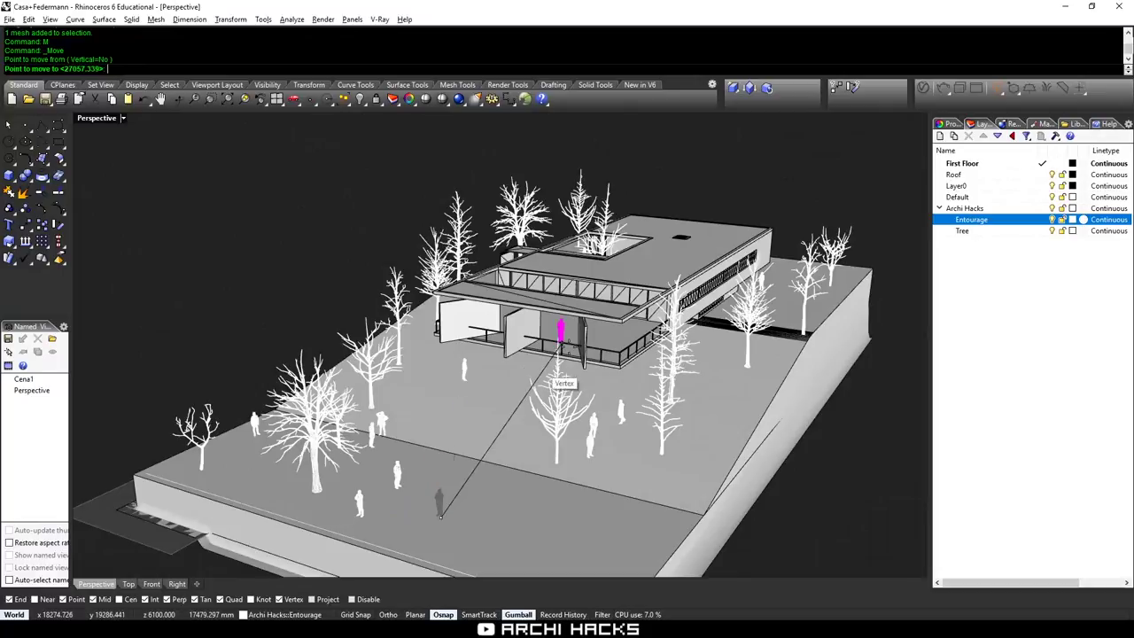
{"action": "scroll", "coordinate": [558, 318], "scroll_direction": "up", "scroll_amount": 8}
{"action": "scroll", "coordinate": [551, 347], "scroll_direction": "up", "scroll_amount": 5}
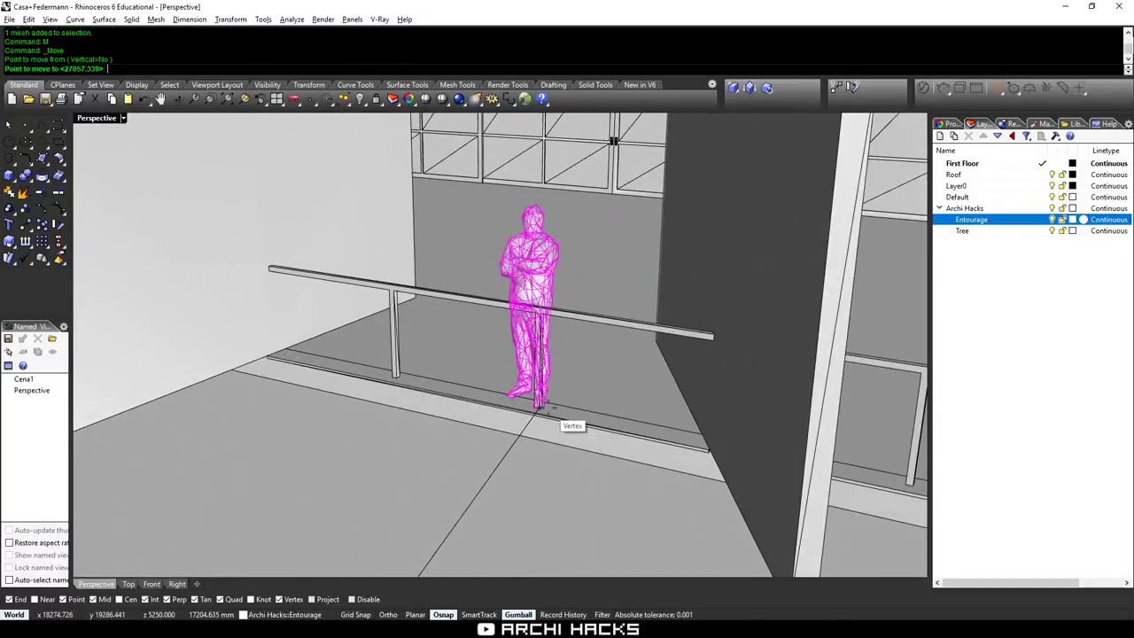
{"action": "left_click", "coordinate": [542, 407]}
{"action": "scroll", "coordinate": [531, 401], "scroll_direction": "down", "scroll_amount": 5}
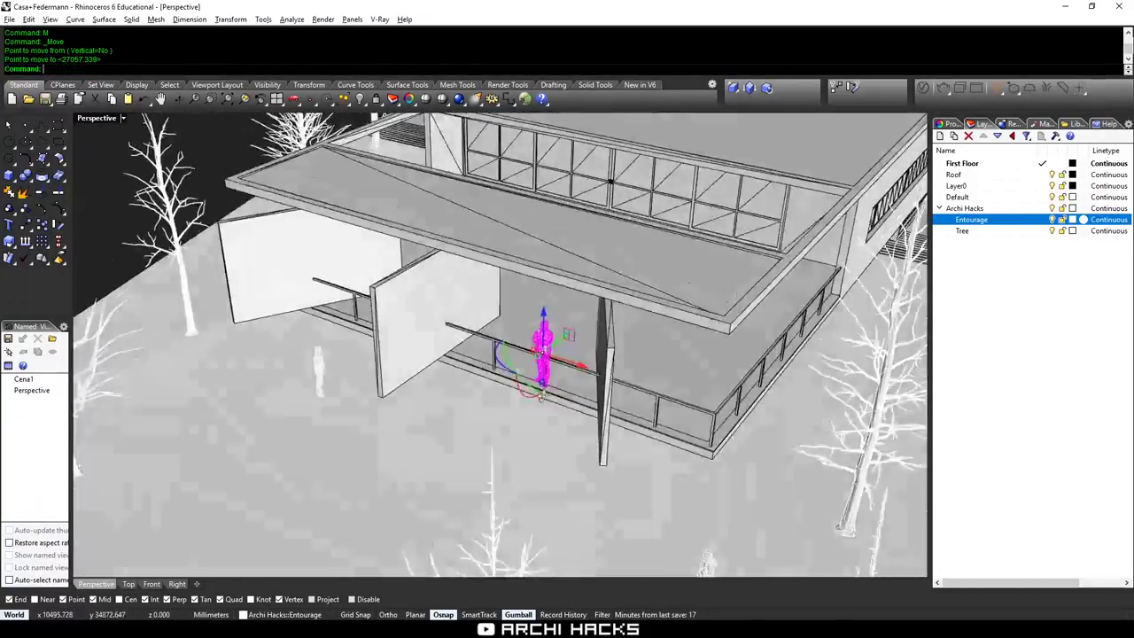
Slide the person along the terrace to the front corner and set them back slightly behind the railing.
{"action": "right_click_drag", "start_coordinate": [522, 398], "coordinate": [515, 372]}
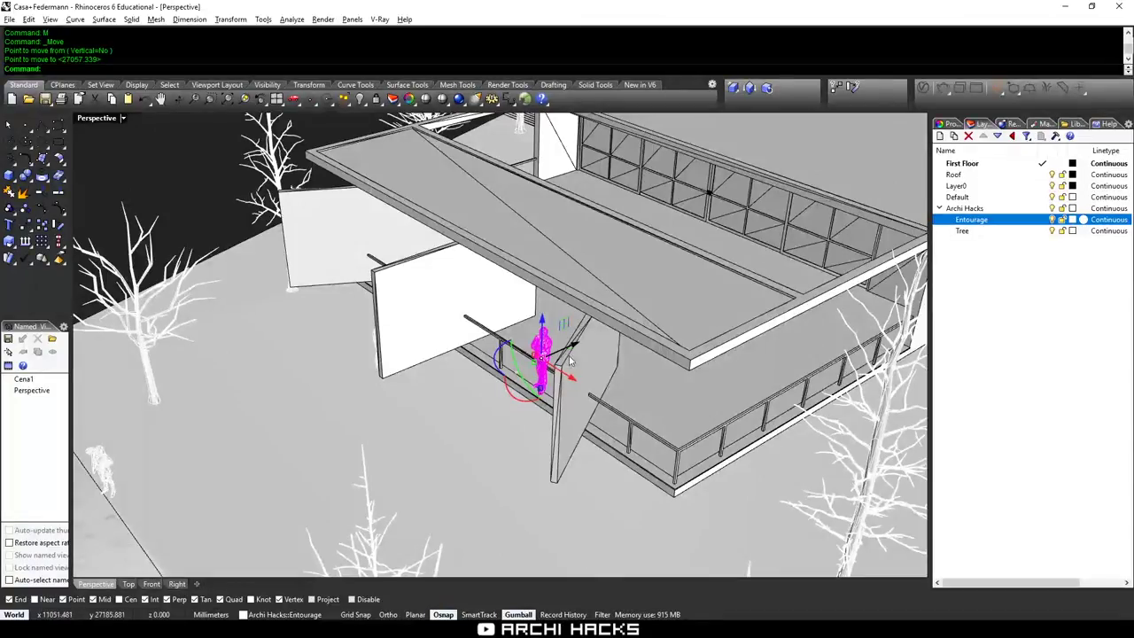
{"action": "left_click_drag", "start_coordinate": [567, 377], "coordinate": [694, 418]}
{"action": "key", "text": "Escape"}
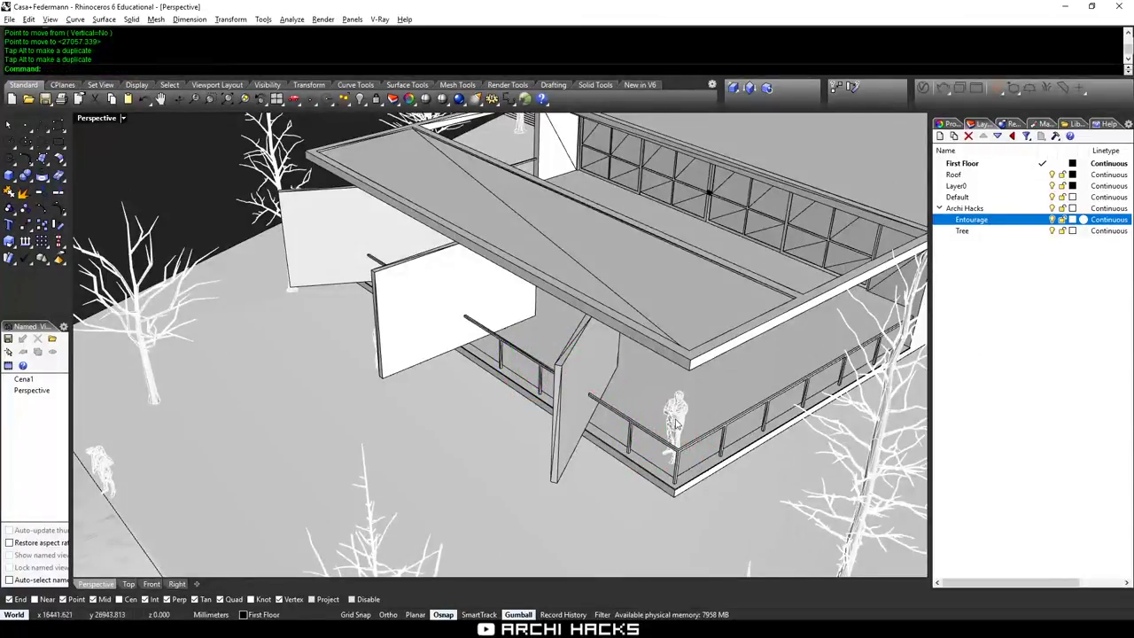
{"action": "left_click", "coordinate": [675, 423]}
{"action": "left_click_drag", "start_coordinate": [635, 427], "coordinate": [629, 418]}
{"action": "key", "text": "Escape"}
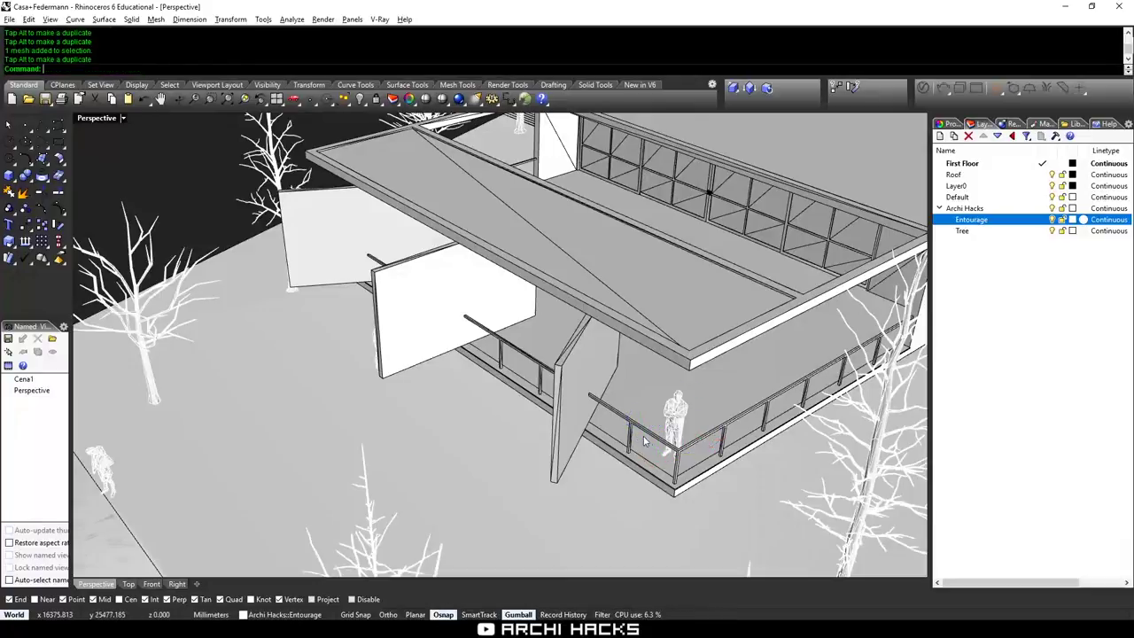
Select all objects on the Entourage and Tree layers and rotate them randomly with RandomRotate.
{"action": "scroll", "coordinate": [644, 441], "scroll_direction": "down", "scroll_amount": 6}
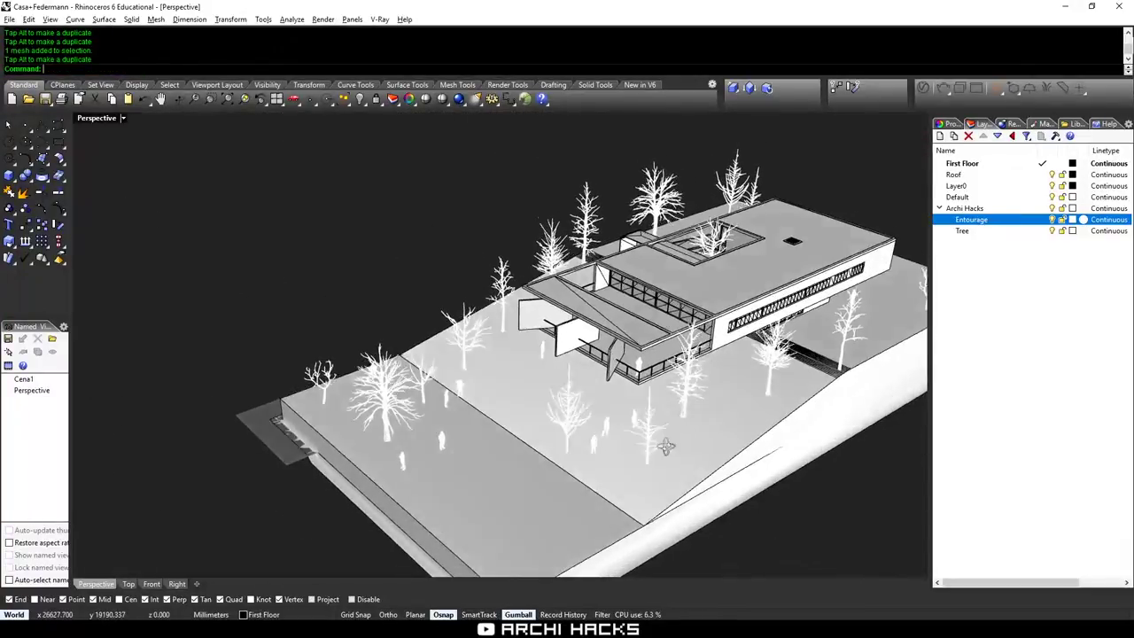
{"action": "right_click_drag", "start_coordinate": [666, 446], "coordinate": [668, 426]}
{"action": "left_click", "coordinate": [989, 232]}
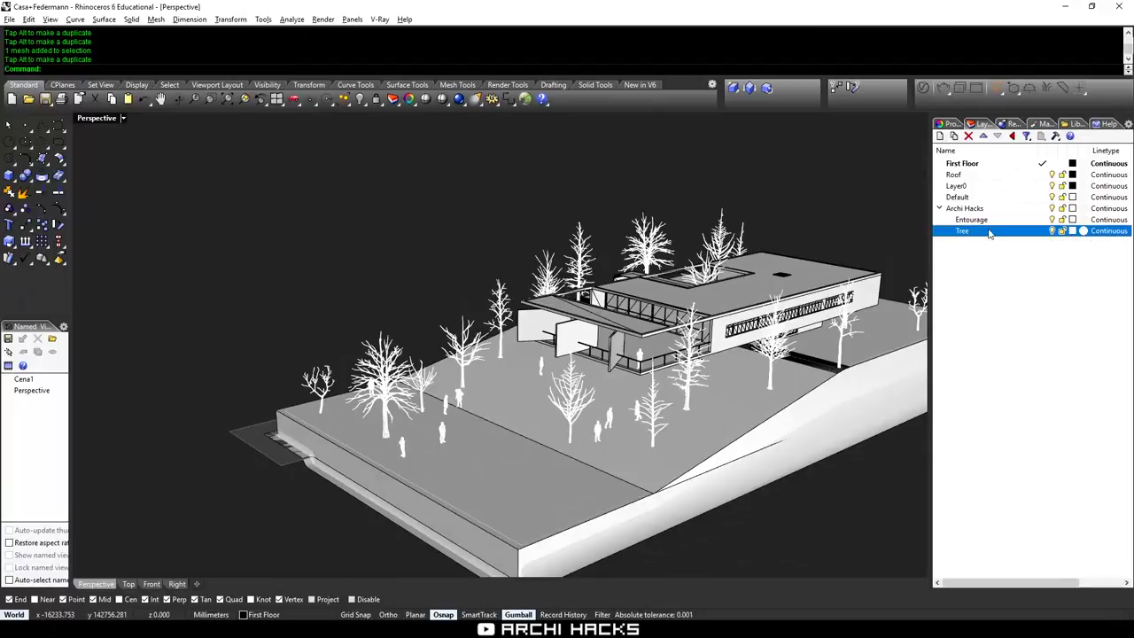
{"action": "left_click", "coordinate": [989, 219], "text": "ctrl"}
{"action": "right_click", "coordinate": [990, 220]}
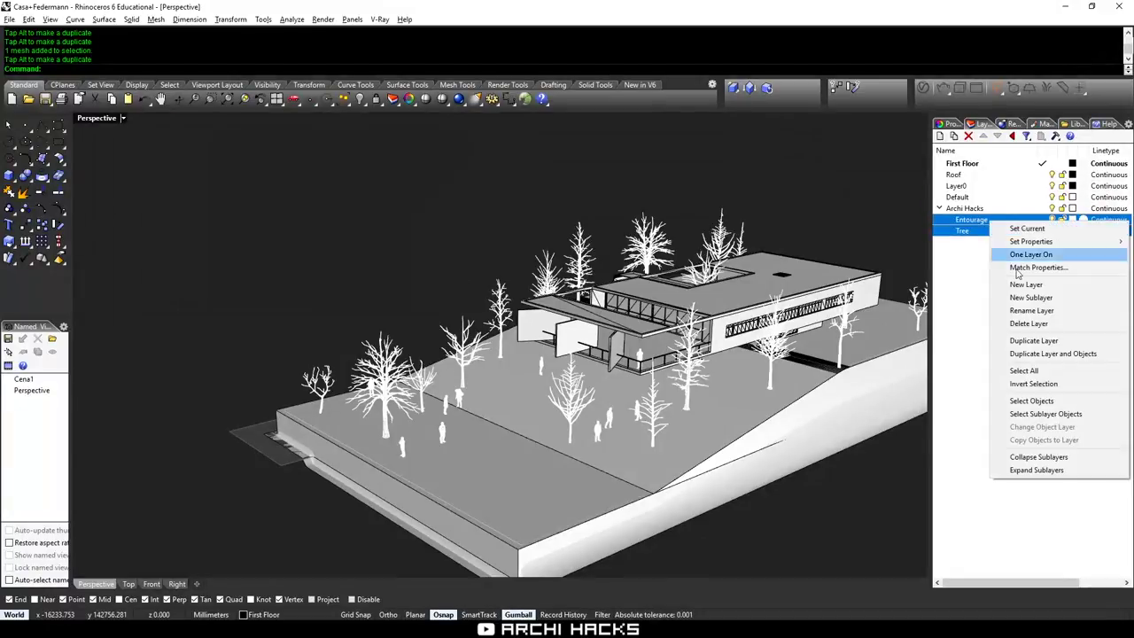
{"action": "left_click", "coordinate": [1032, 400]}
{"action": "type", "text": "Random"}
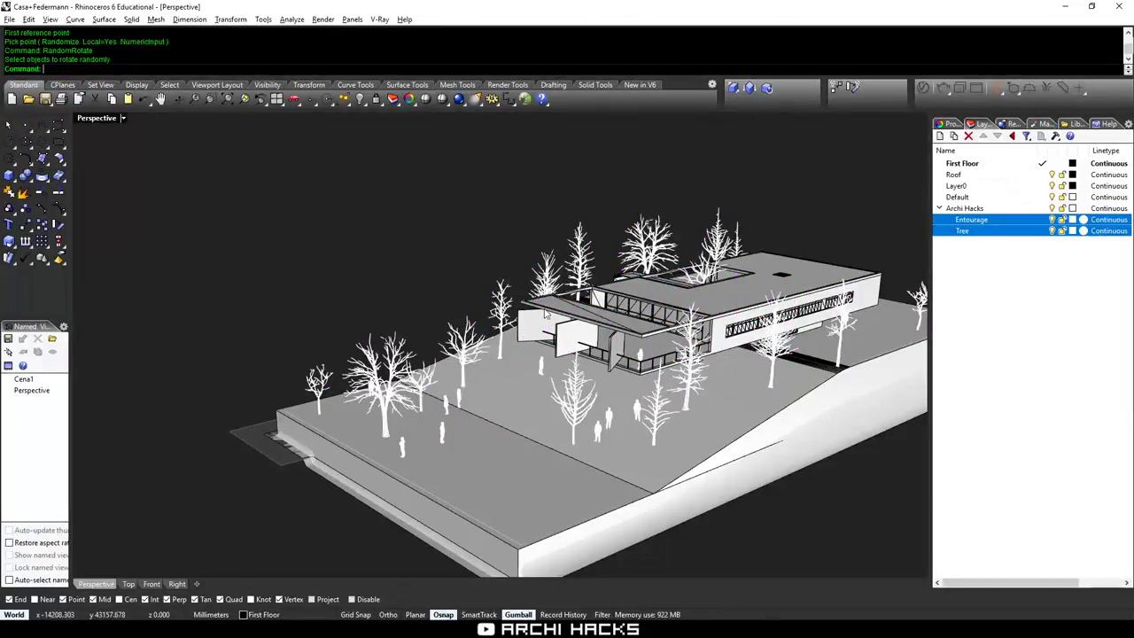
Restore the saved Perspective named view and delete the draped surface covering the terrain.
{"action": "scroll", "coordinate": [429, 303], "scroll_direction": "down", "scroll_amount": 7}
{"action": "right_click_drag", "start_coordinate": [428, 303], "coordinate": [496, 343]}
{"action": "scroll", "coordinate": [496, 344], "scroll_direction": "up", "scroll_amount": 4}
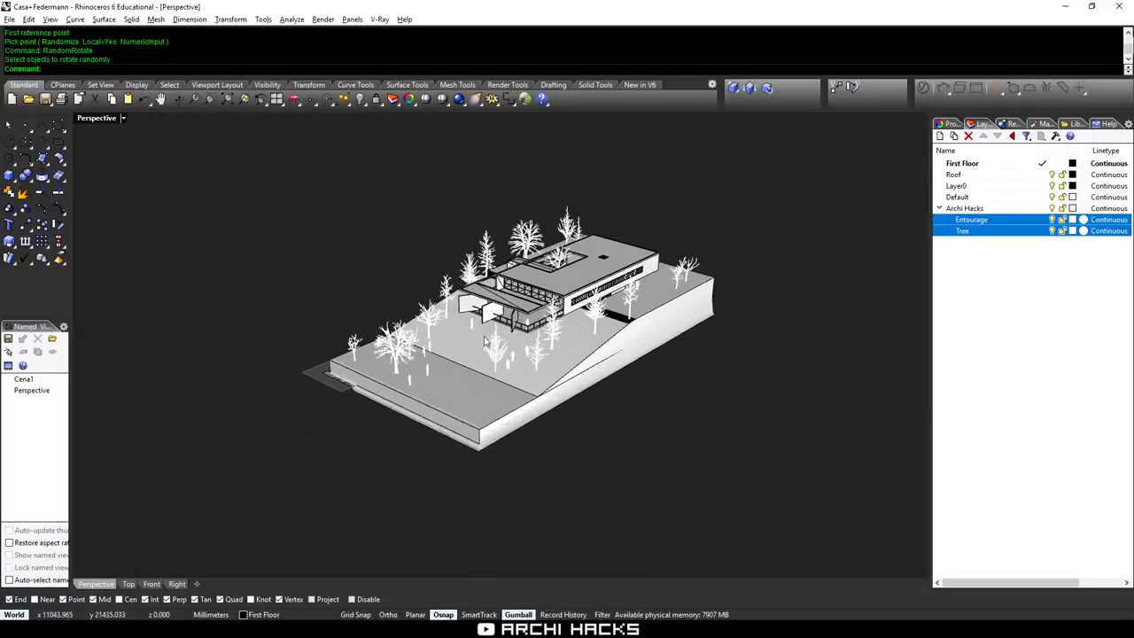
{"action": "right_click_drag", "start_coordinate": [513, 399], "coordinate": [537, 406], "text": "shift"}
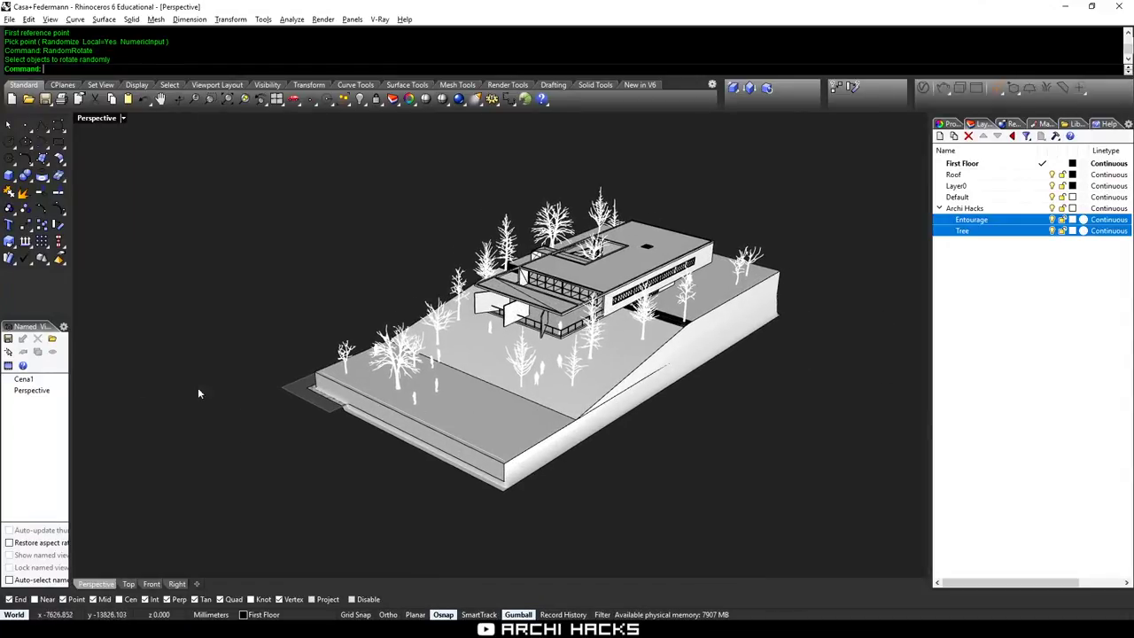
{"action": "double_click", "coordinate": [26, 391]}
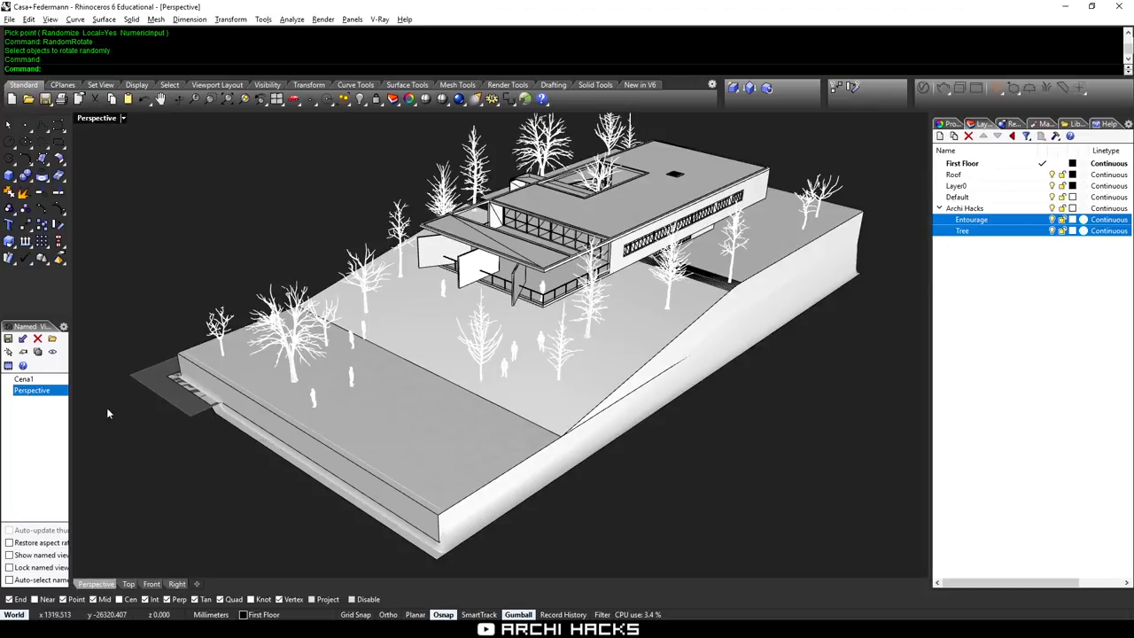
{"action": "left_click", "coordinate": [436, 551]}
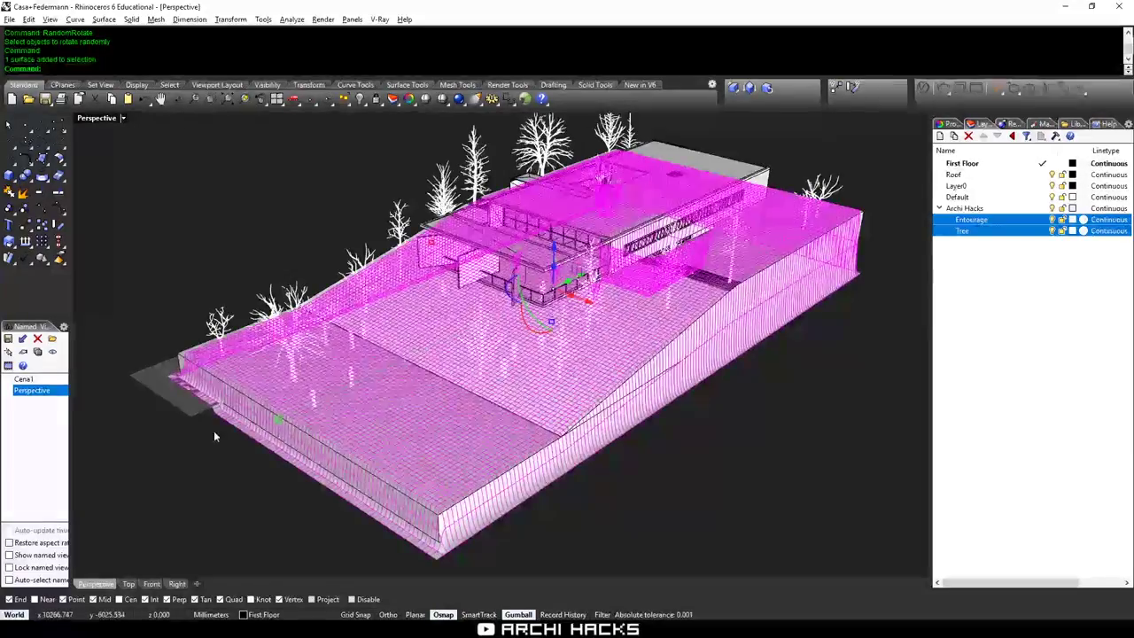
{"action": "key", "text": "Delete"}
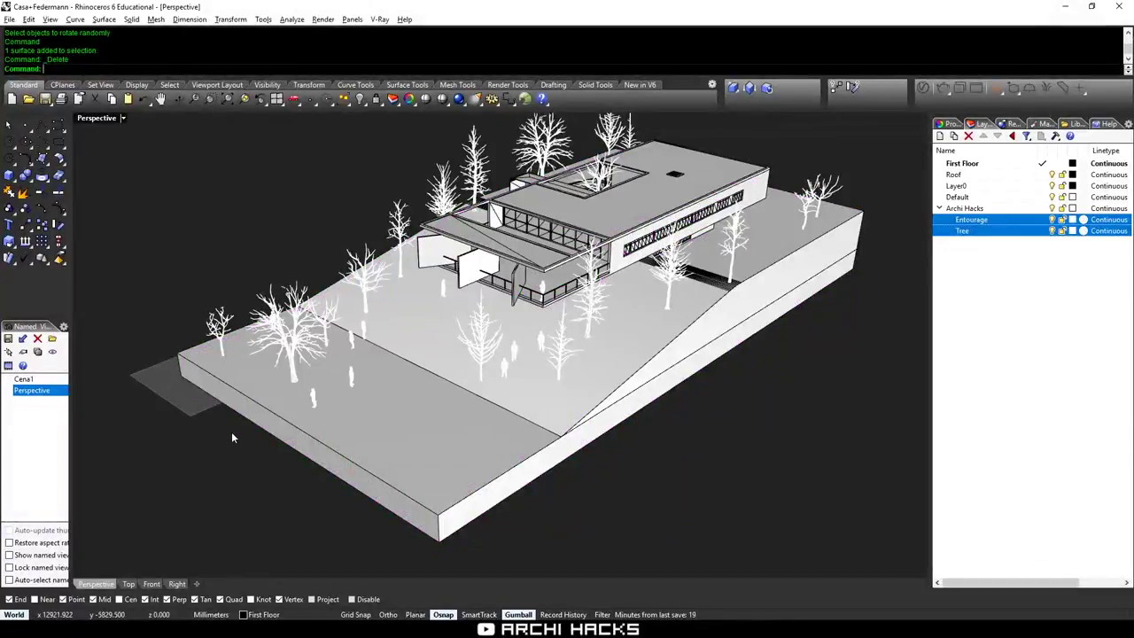
Enable Depth of Field in the Camera settings of the V-Ray Asset Editor.
{"action": "left_click", "coordinate": [959, 89]}
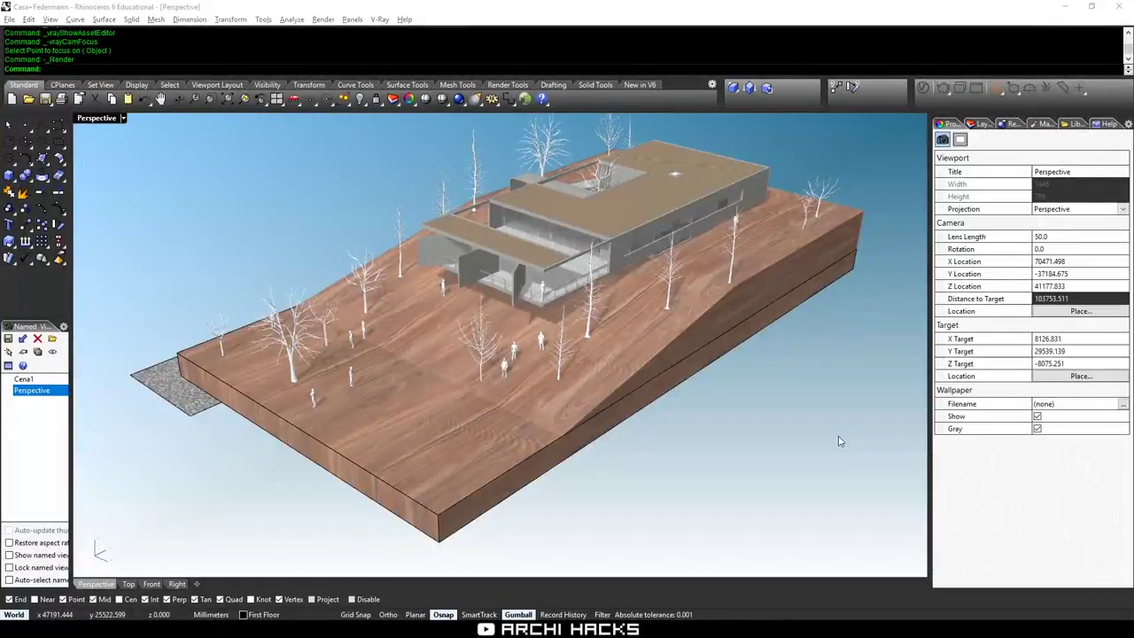
{"action": "left_click", "coordinate": [924, 88]}
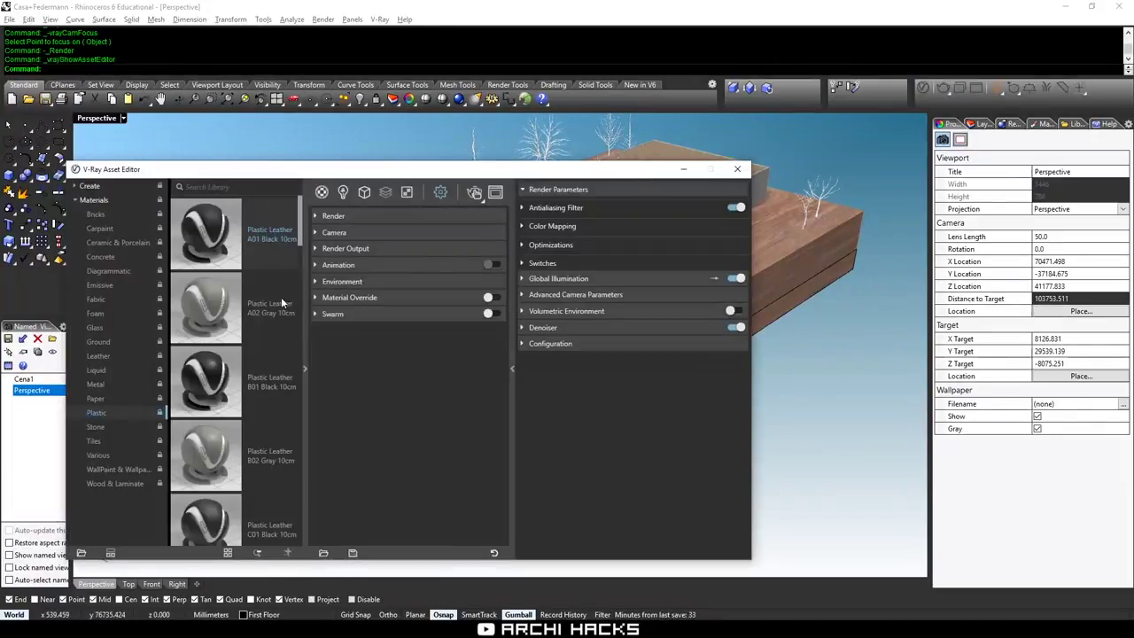
{"action": "left_click", "coordinate": [335, 232]}
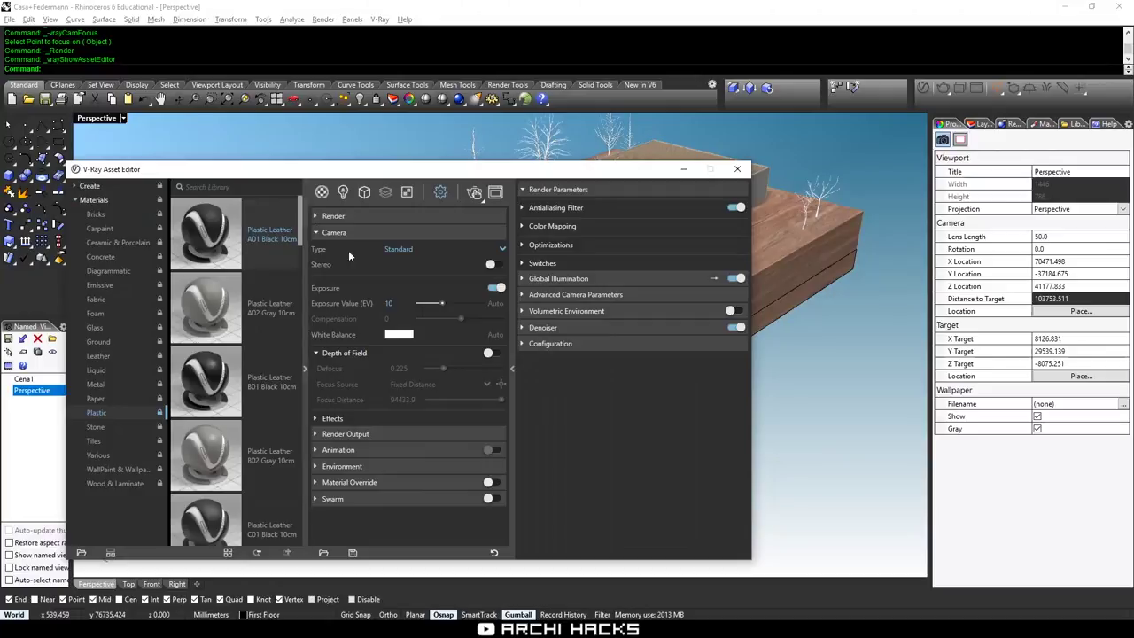
{"action": "left_click", "coordinate": [491, 354]}
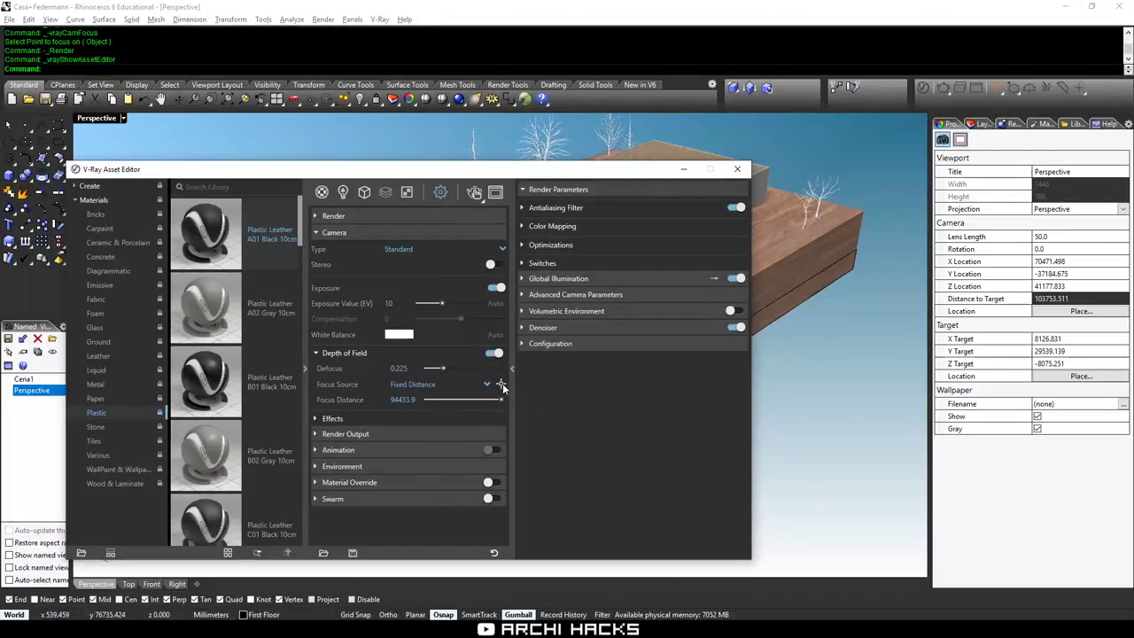
Pick the depth of field focus point on the front terrace railing near the standing person.
{"action": "left_click", "coordinate": [501, 384]}
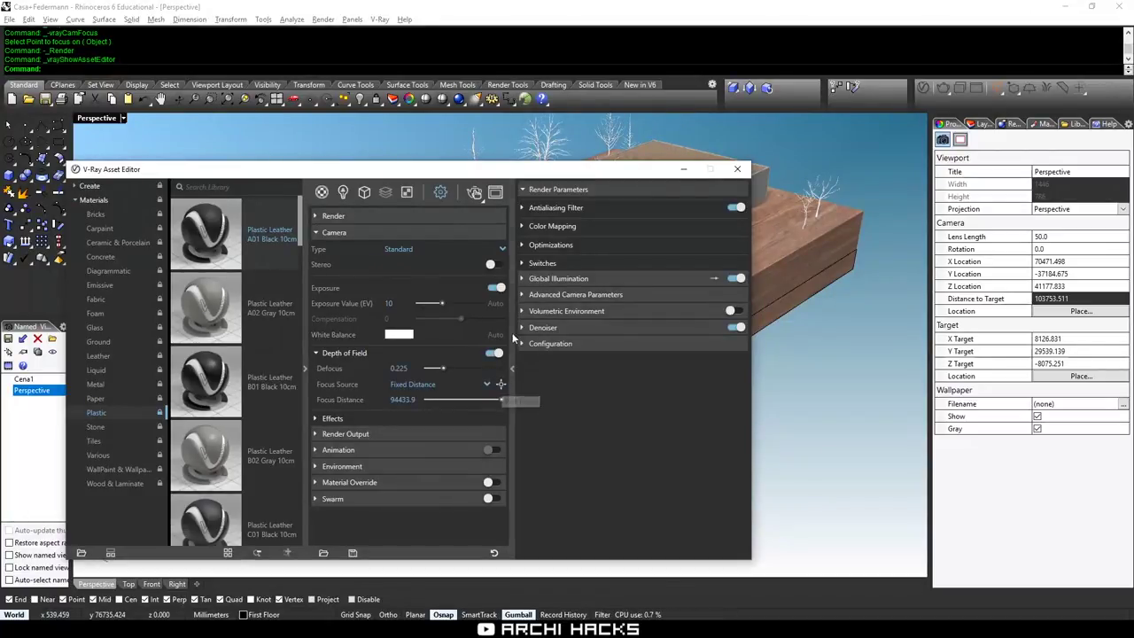
{"action": "left_click", "coordinate": [502, 385]}
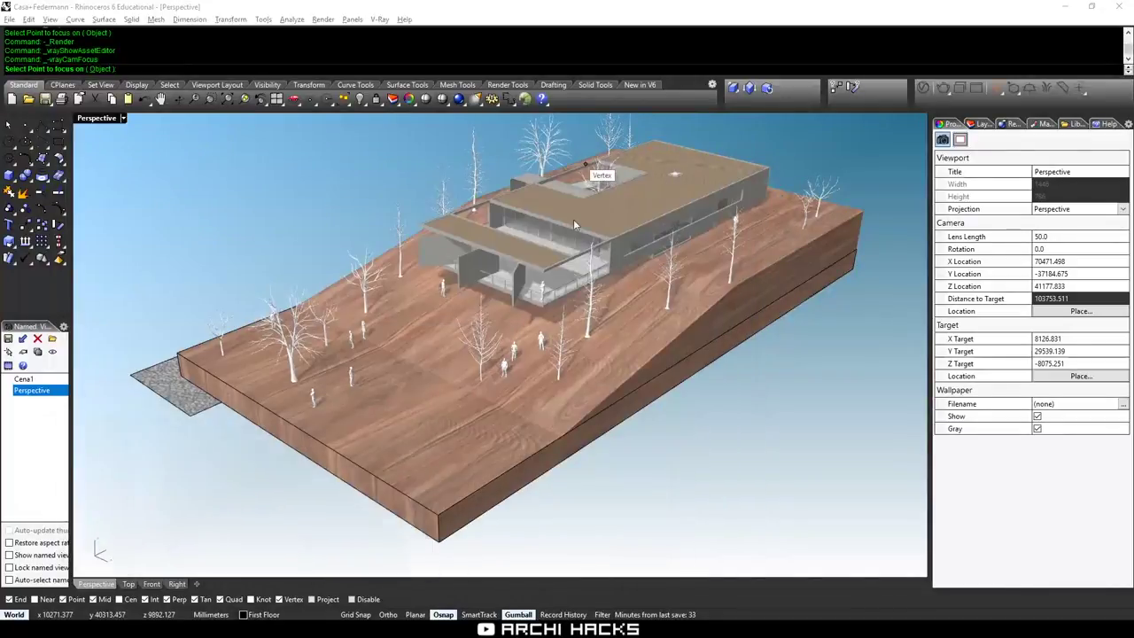
{"action": "left_click", "coordinate": [684, 170]}
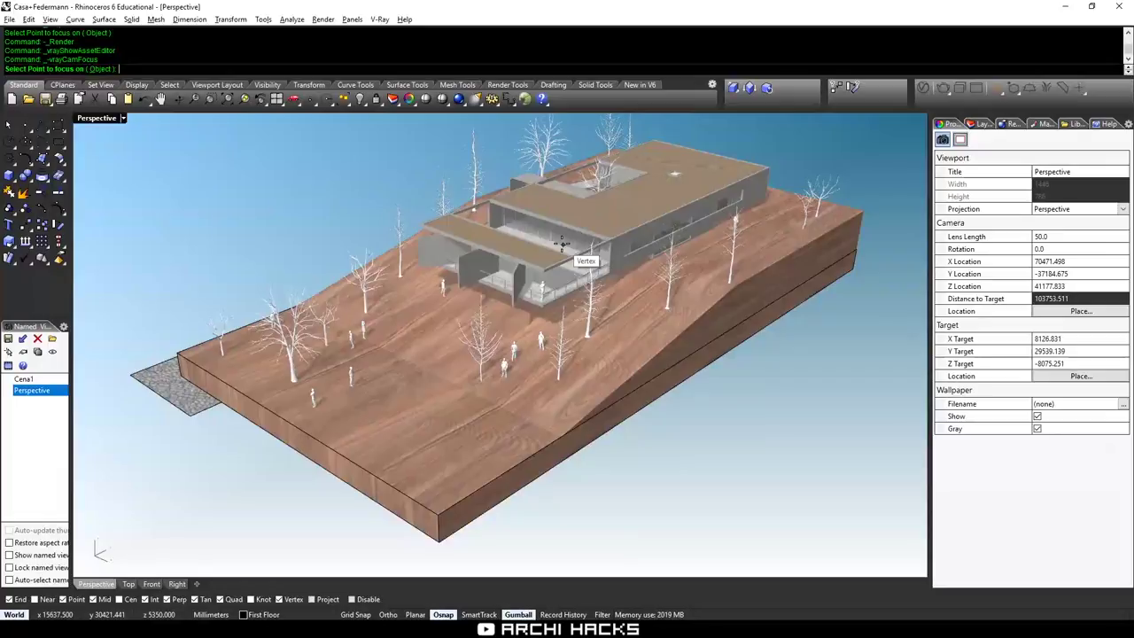
{"action": "left_click", "coordinate": [535, 297]}
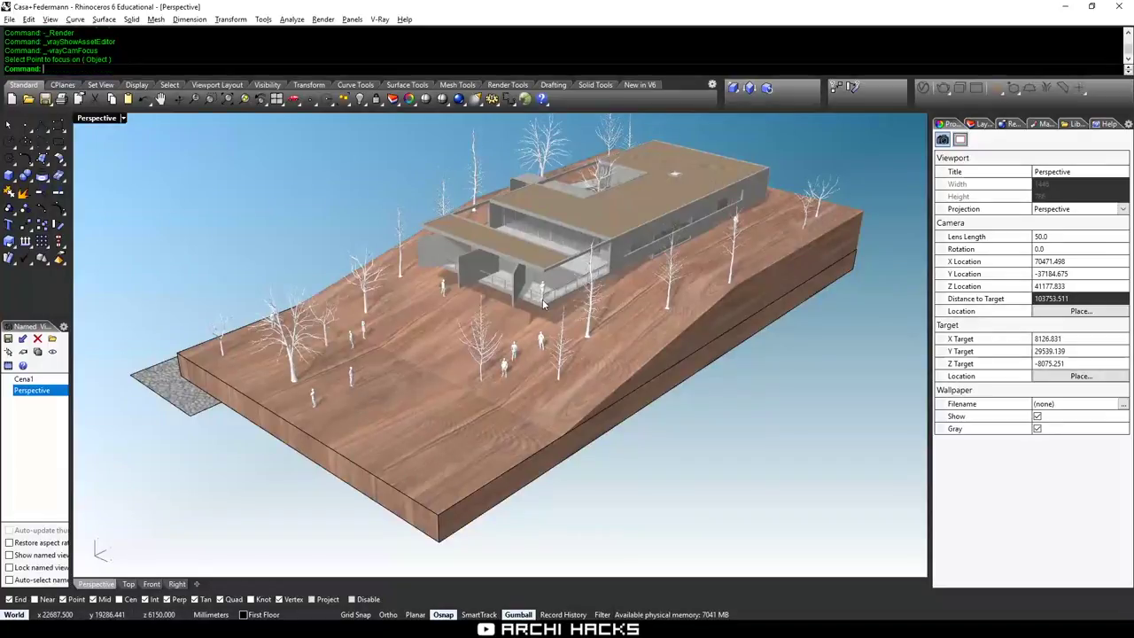
Raise the depth of field Defocus to 1 and start an interactive render of the model.
{"action": "left_click", "coordinate": [923, 88]}
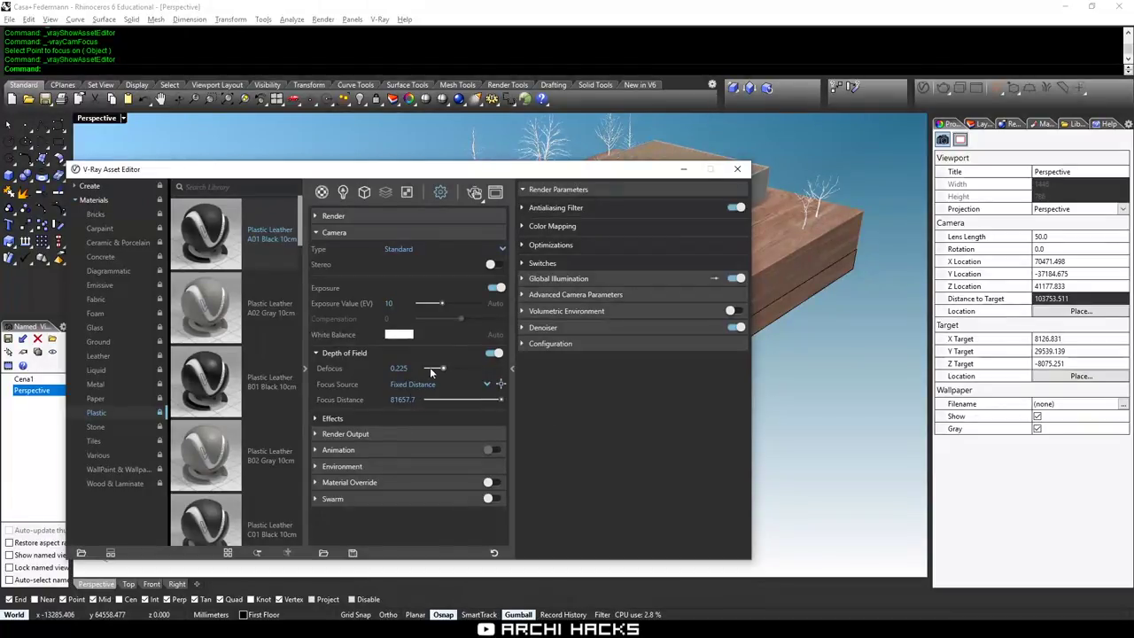
{"action": "left_click", "coordinate": [480, 369]}
{"action": "left_click_drag", "start_coordinate": [479, 369], "coordinate": [508, 372]}
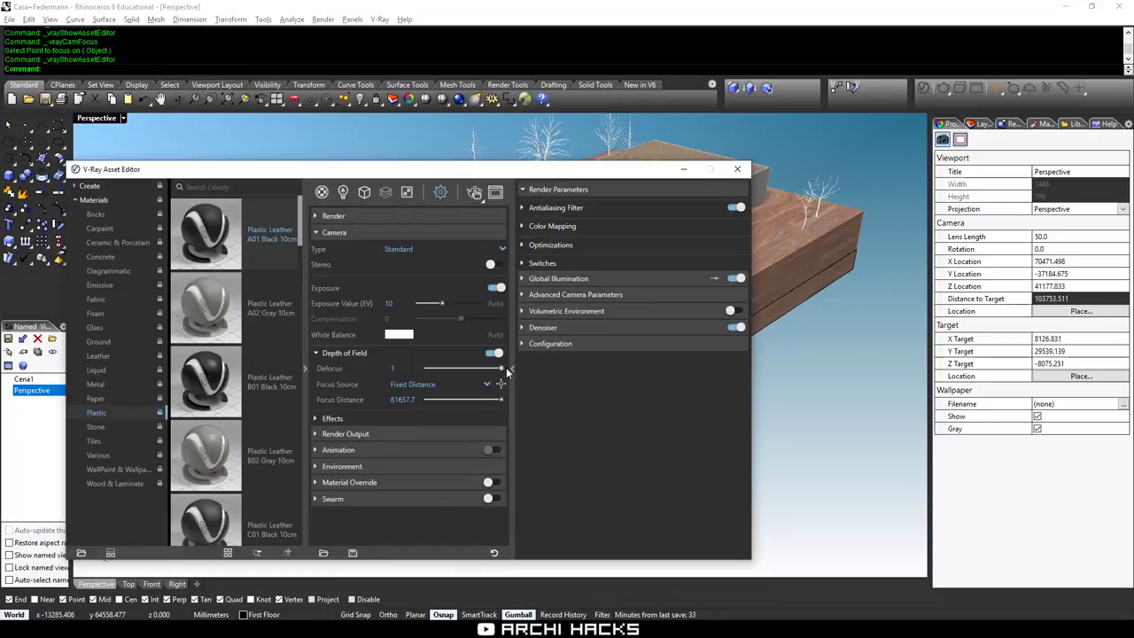
{"action": "left_click", "coordinate": [471, 194]}
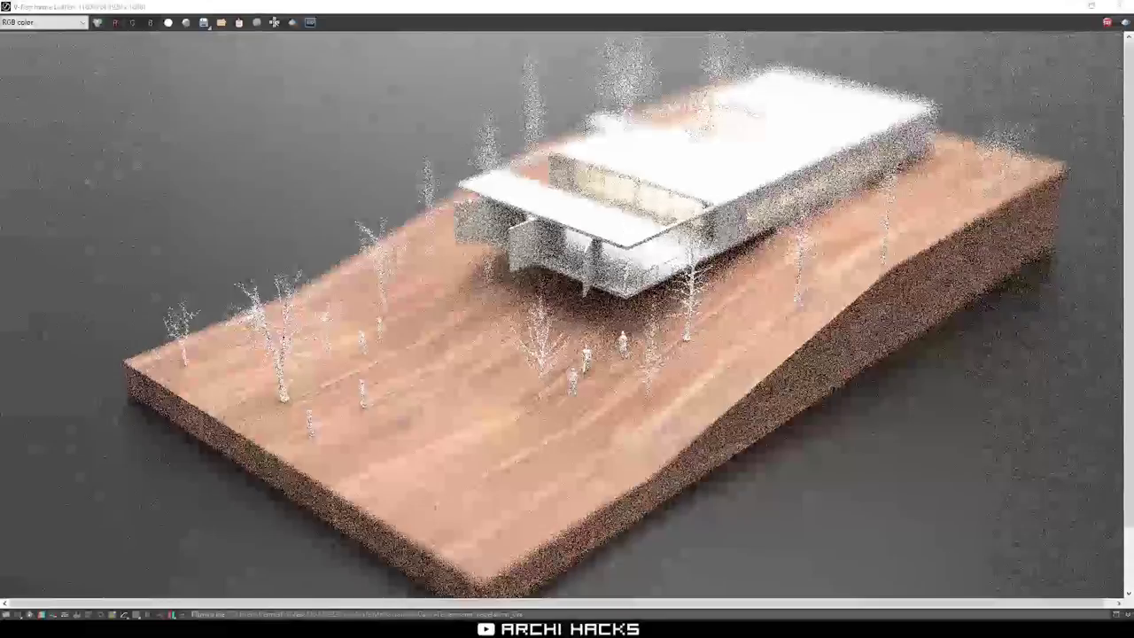
Lower the Defocus to 0.495 and view the updated interactive render unobstructed.
{"action": "left_click", "coordinate": [205, 577]}
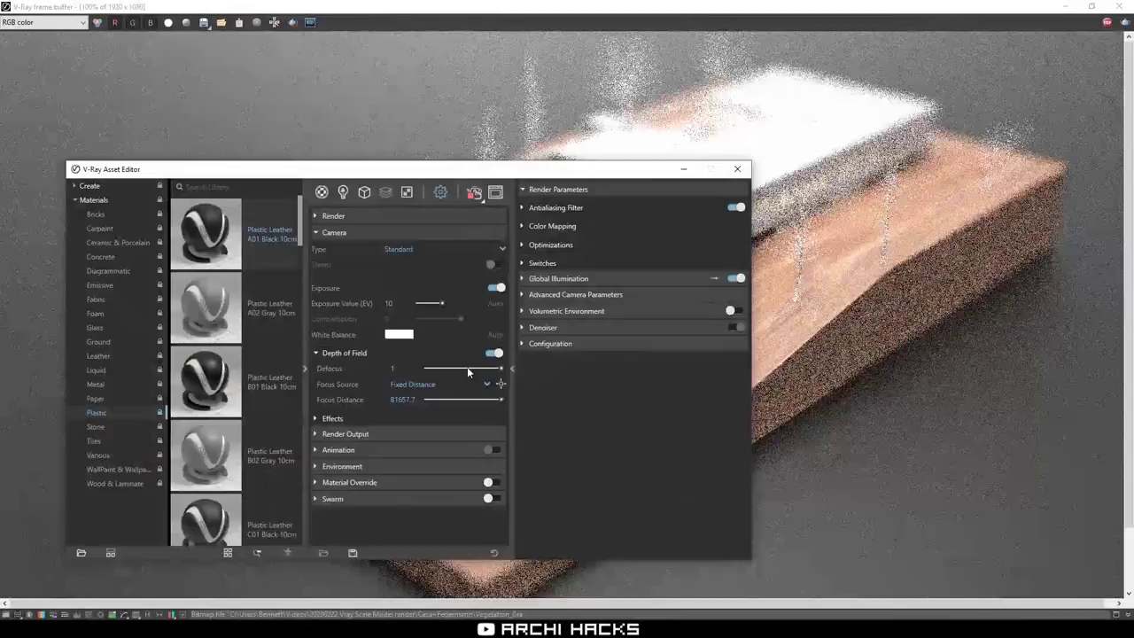
{"action": "left_click", "coordinate": [463, 368]}
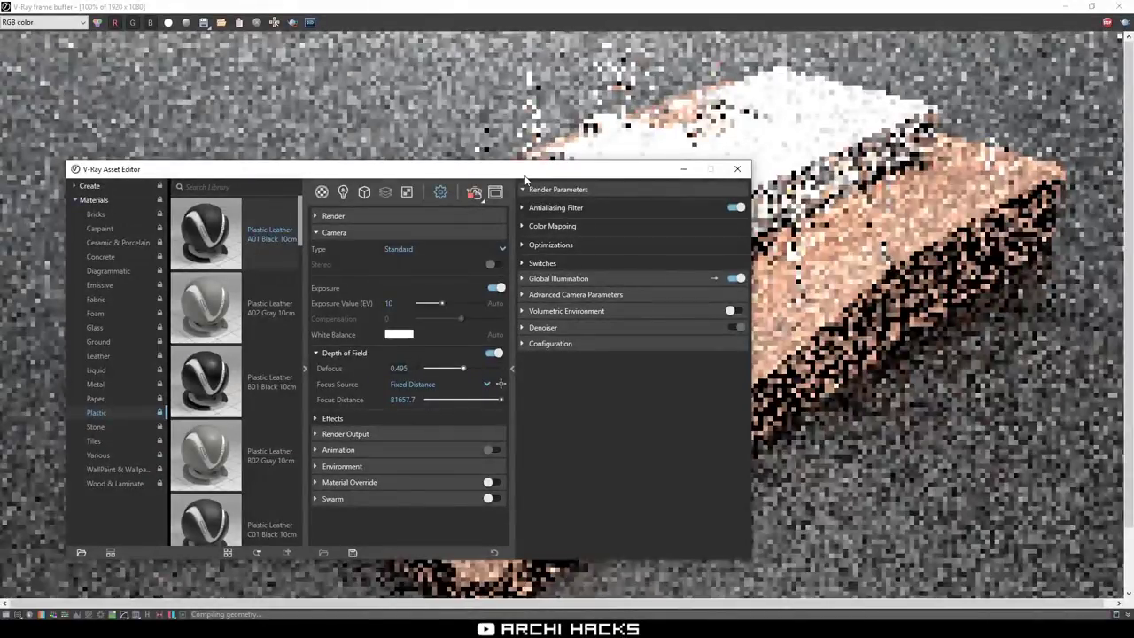
{"action": "left_click_drag", "start_coordinate": [537, 172], "coordinate": [541, 475]}
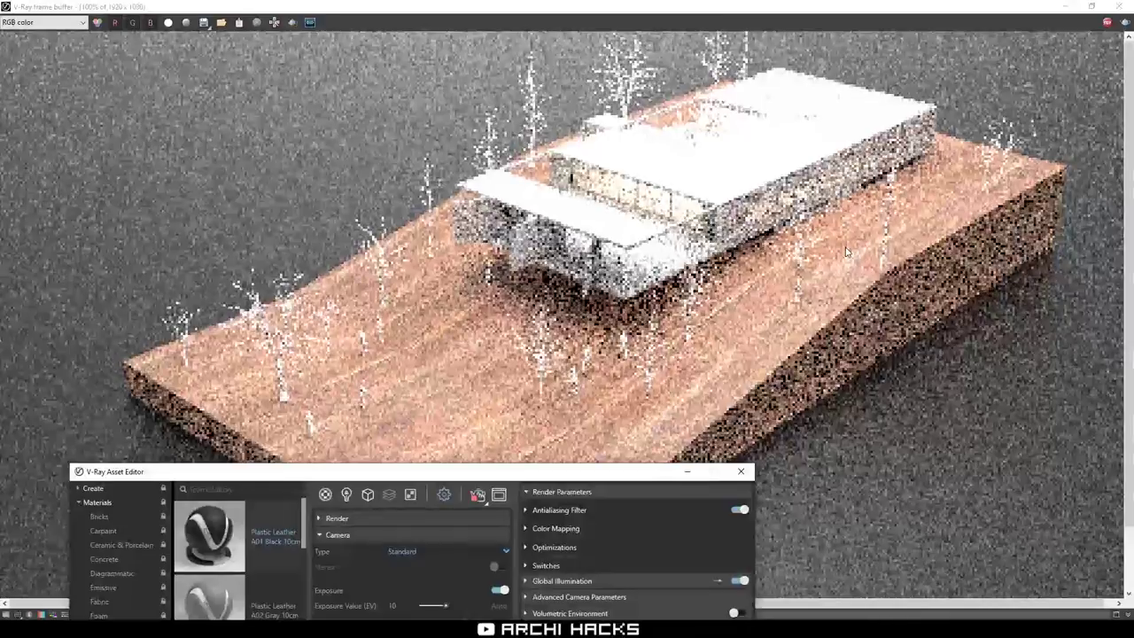
{"action": "left_click", "coordinate": [788, 89]}
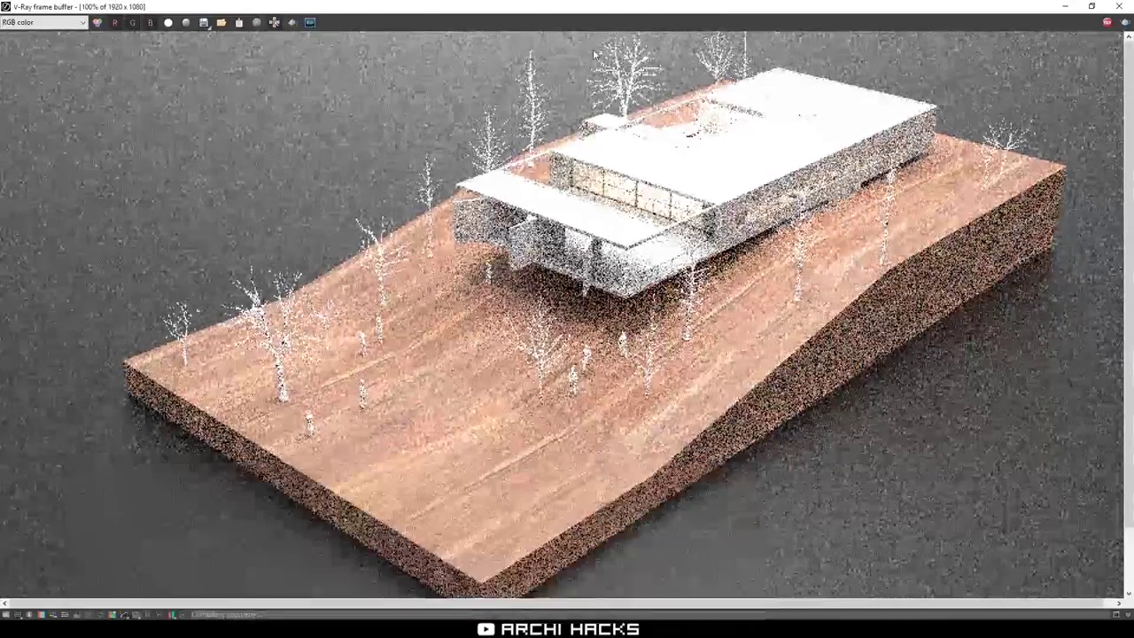
Set the depth of field Defocus to 0.749 in the Camera settings.
{"action": "left_click", "coordinate": [441, 627]}
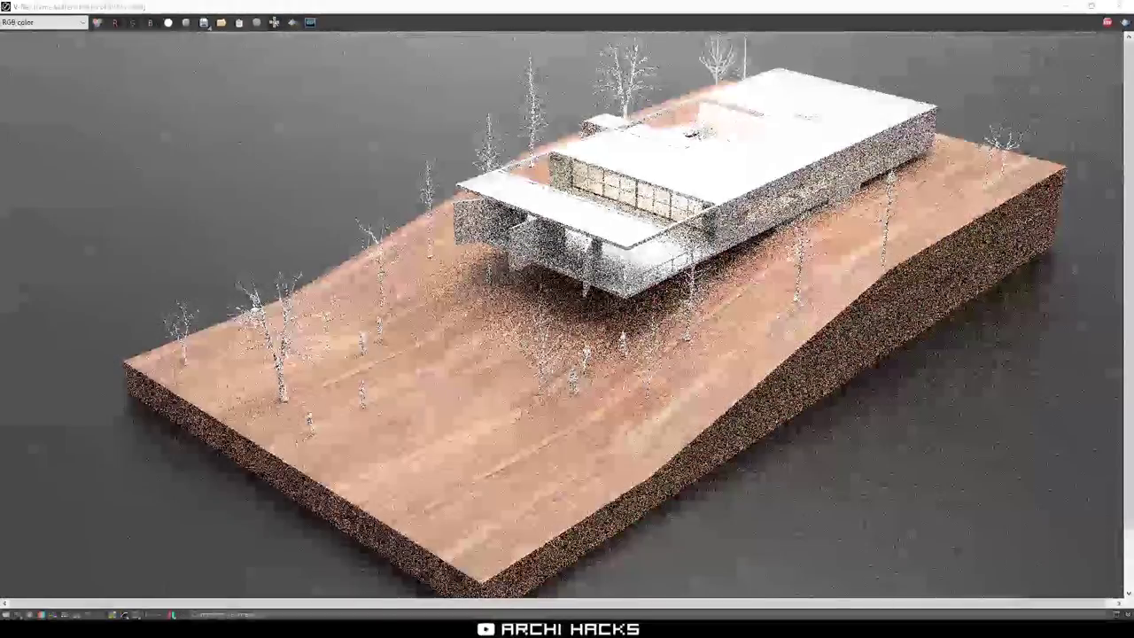
{"action": "left_click_drag", "start_coordinate": [398, 465], "coordinate": [357, 254]}
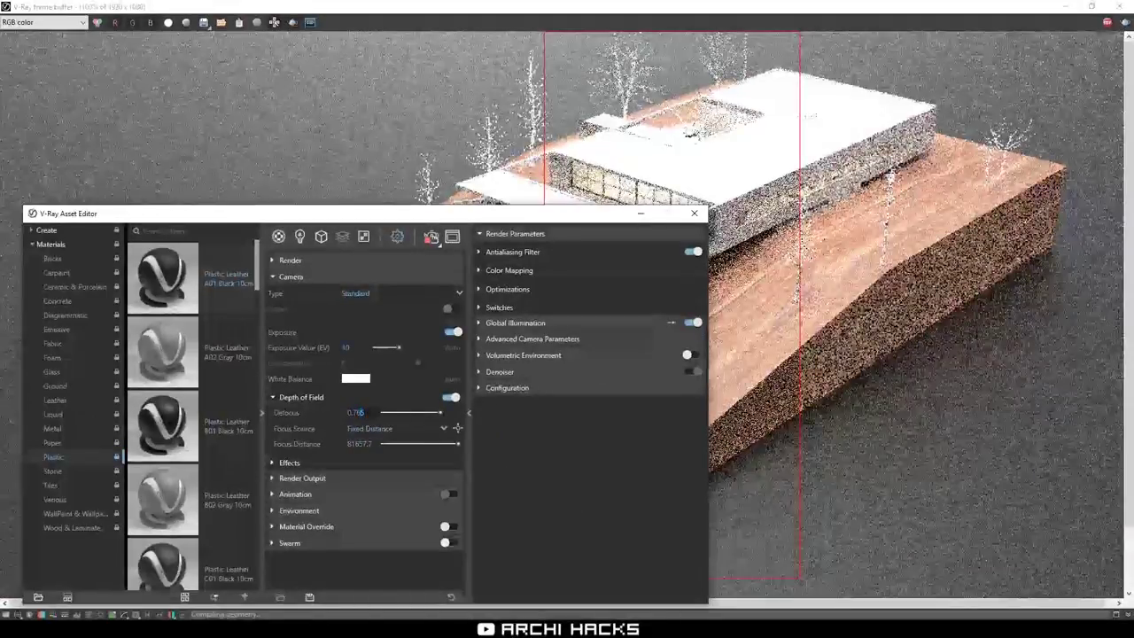
{"action": "type", "text": "5"}
{"action": "key", "text": "Return"}
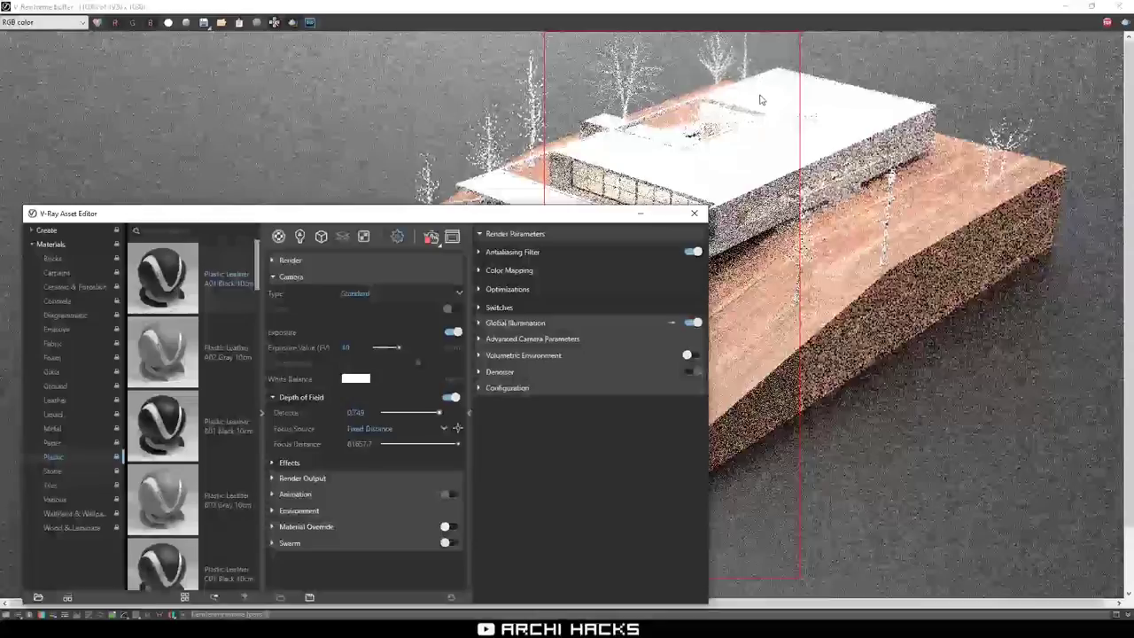
Stop the interactive render and turn off the render region in the frame buffer.
{"action": "left_click", "coordinate": [434, 238]}
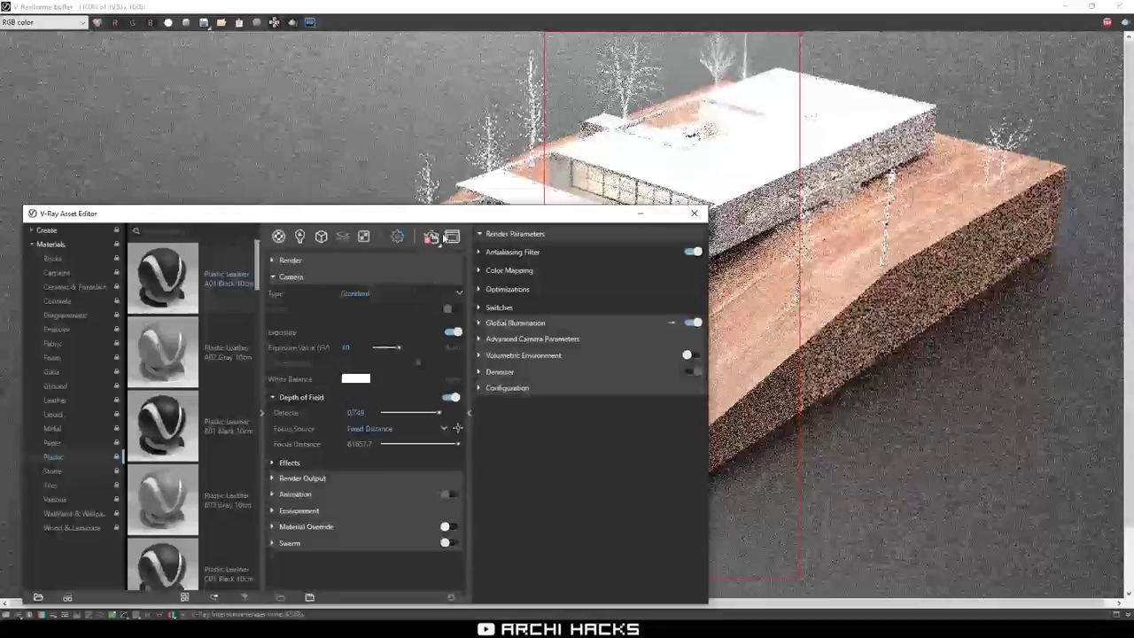
{"action": "left_click", "coordinate": [640, 214]}
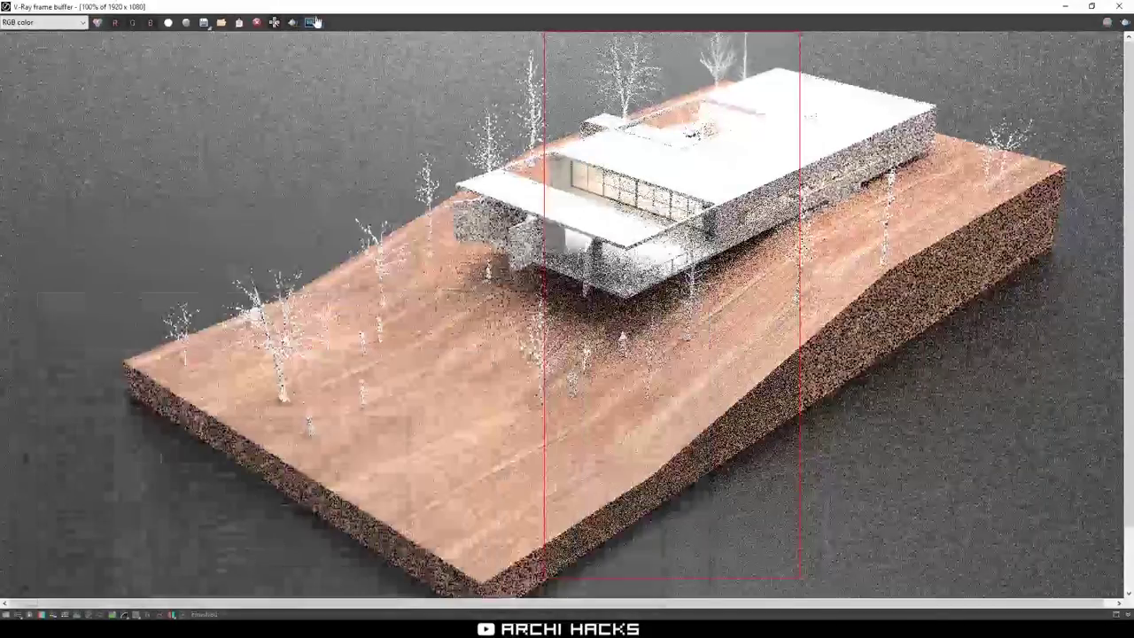
{"action": "left_click", "coordinate": [276, 22]}
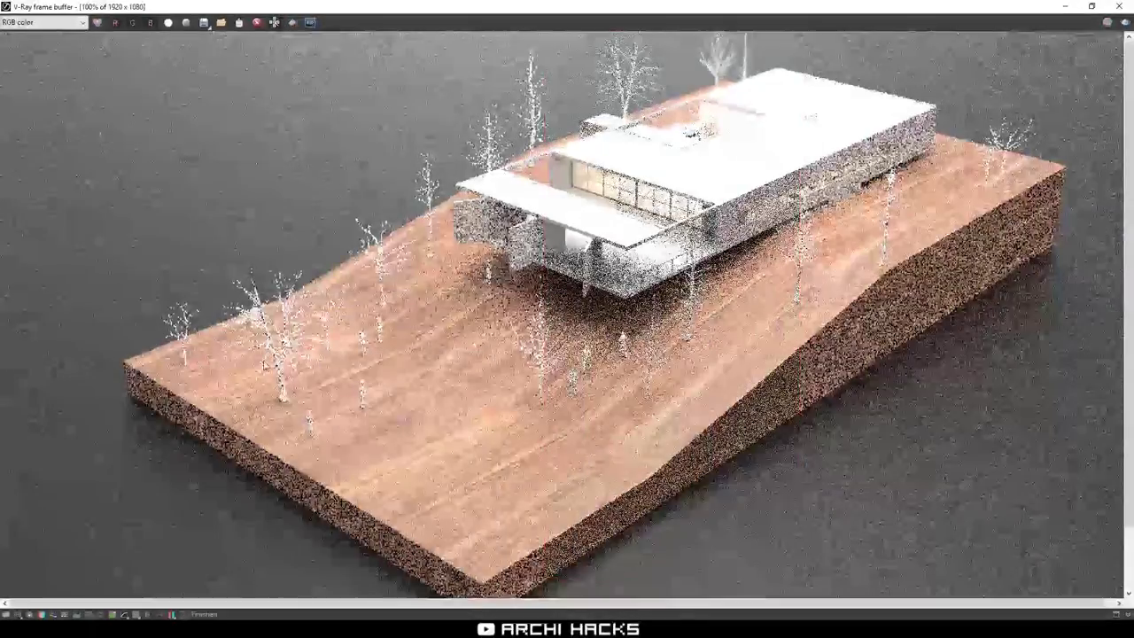
Enable the Exposure color correction with exposure -0.02, highlight burn 0.38 and contrast 0.25.
{"action": "left_click", "coordinate": [6, 614]}
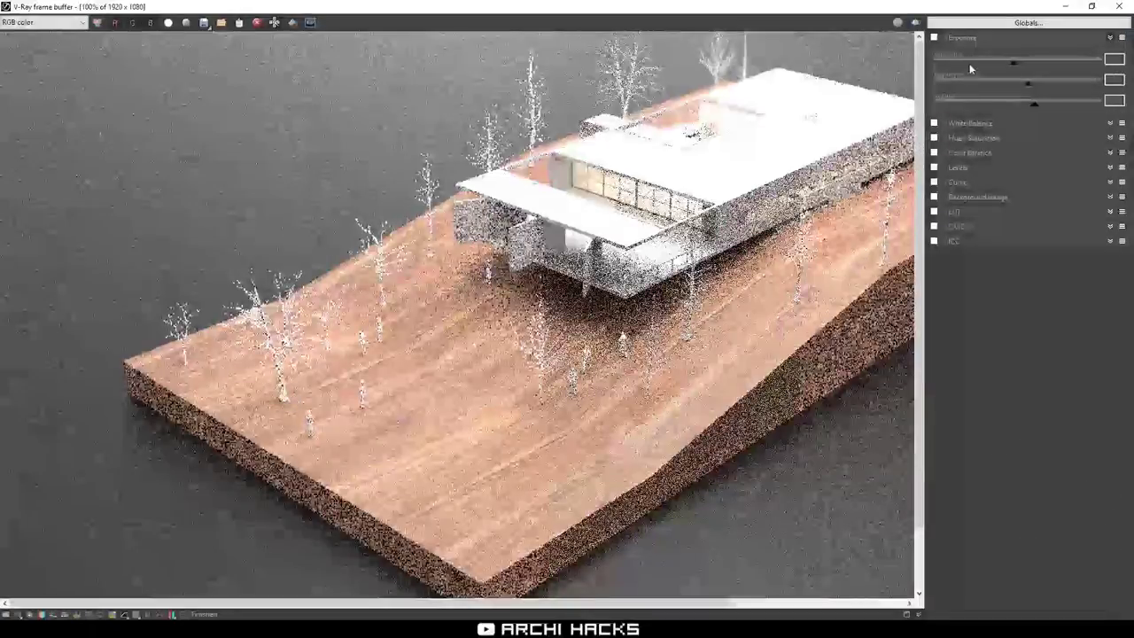
{"action": "left_click", "coordinate": [934, 38]}
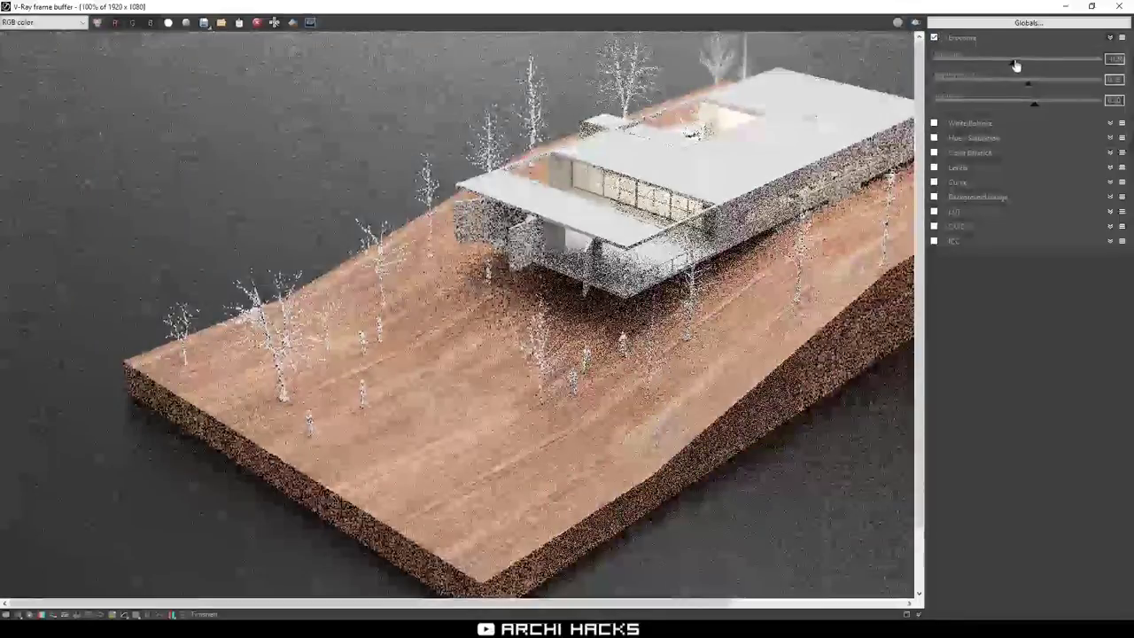
{"action": "left_click_drag", "start_coordinate": [1026, 80], "coordinate": [968, 83]}
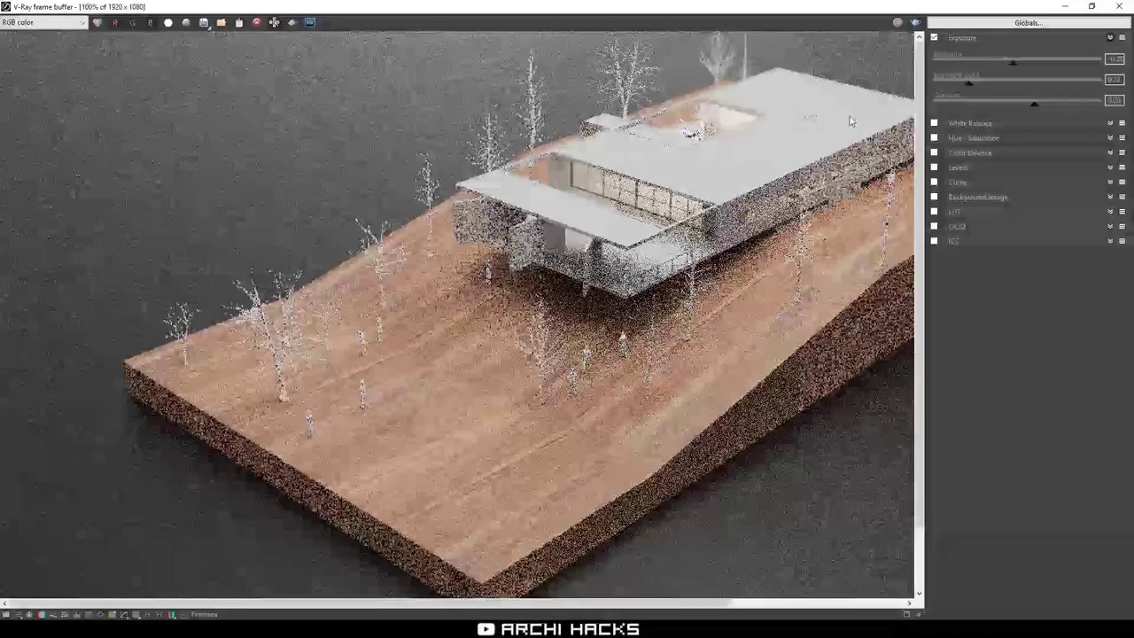
{"action": "left_click_drag", "start_coordinate": [968, 82], "coordinate": [996, 81]}
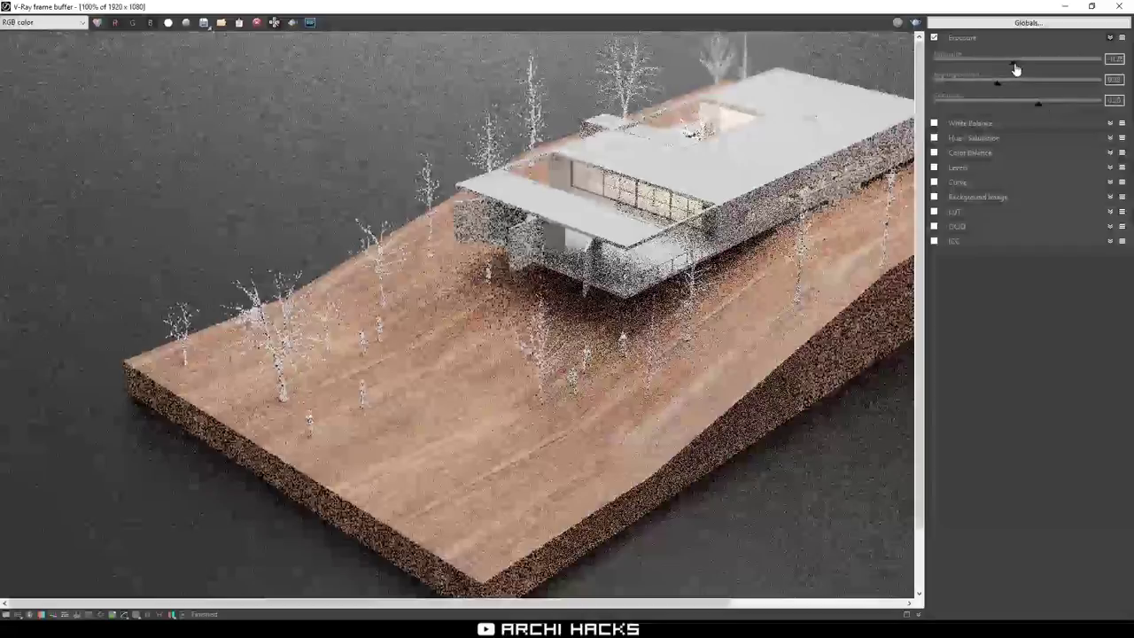
{"action": "left_click_drag", "start_coordinate": [1015, 65], "coordinate": [1018, 65]}
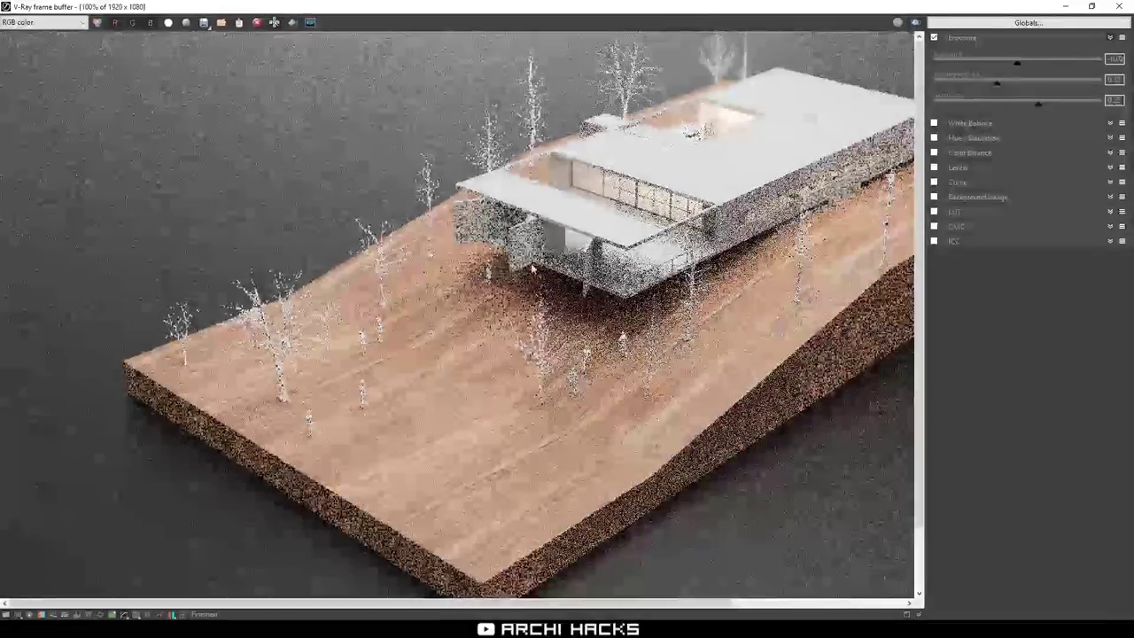
{"action": "scroll", "coordinate": [531, 268], "scroll_direction": "down", "scroll_amount": 2}
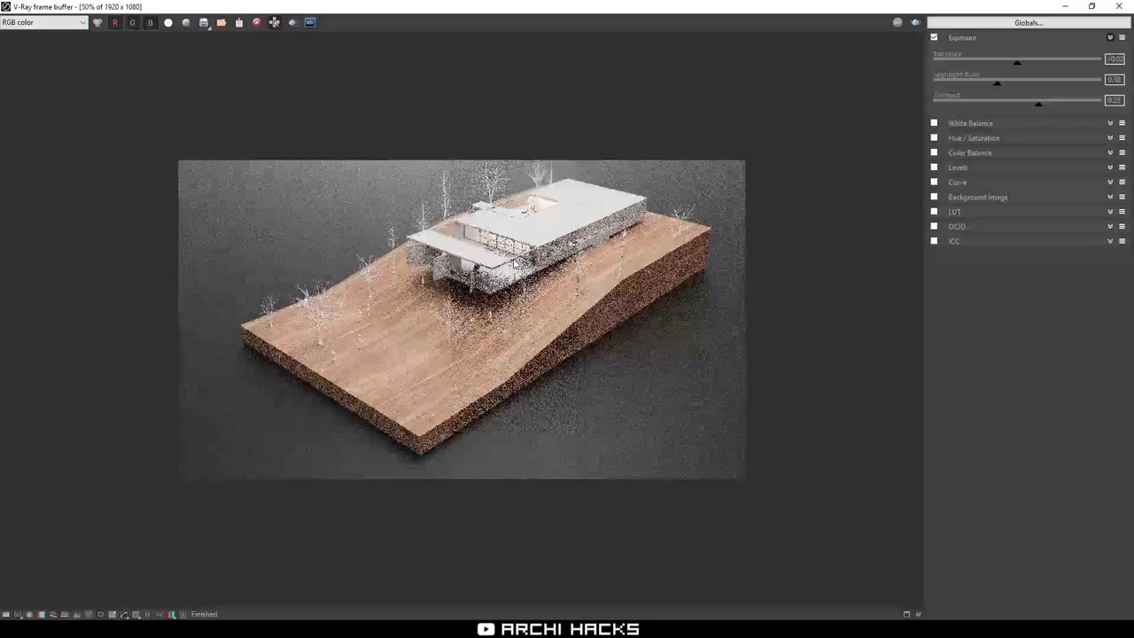
Compare the render with and without the Exposure correction, and set exposure to 0.30 and contrast to 0.17.
{"action": "left_click", "coordinate": [933, 38]}
{"action": "left_click", "coordinate": [934, 38]}
{"action": "left_click", "coordinate": [934, 38]}
{"action": "left_click", "coordinate": [934, 39]}
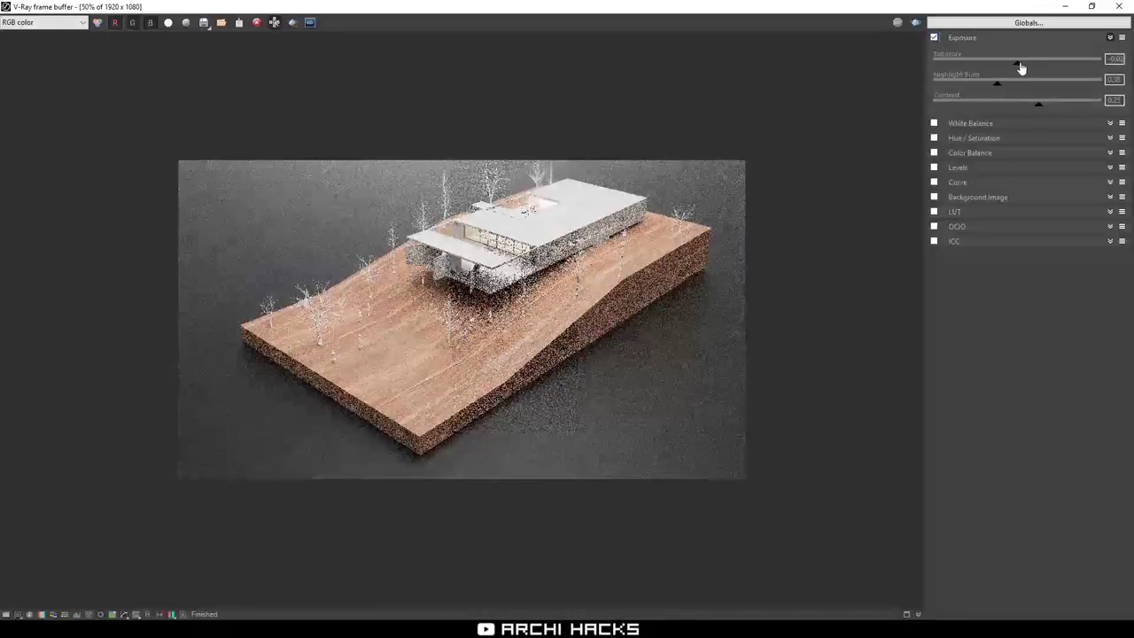
{"action": "left_click_drag", "start_coordinate": [1019, 67], "coordinate": [1022, 67]}
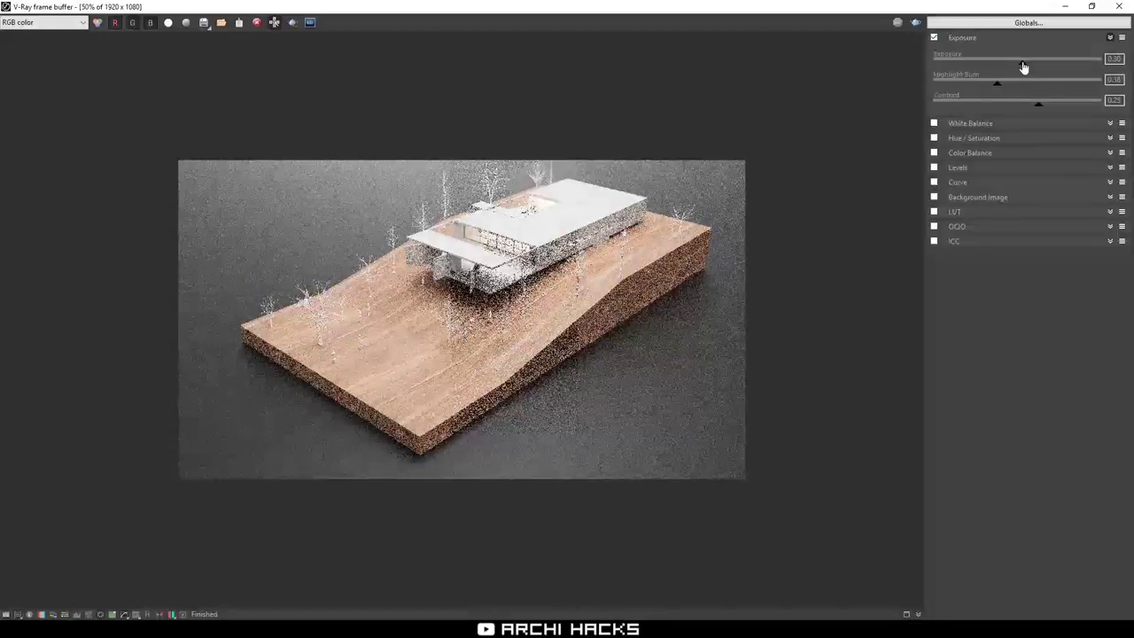
{"action": "left_click_drag", "start_coordinate": [1027, 109], "coordinate": [1033, 110]}
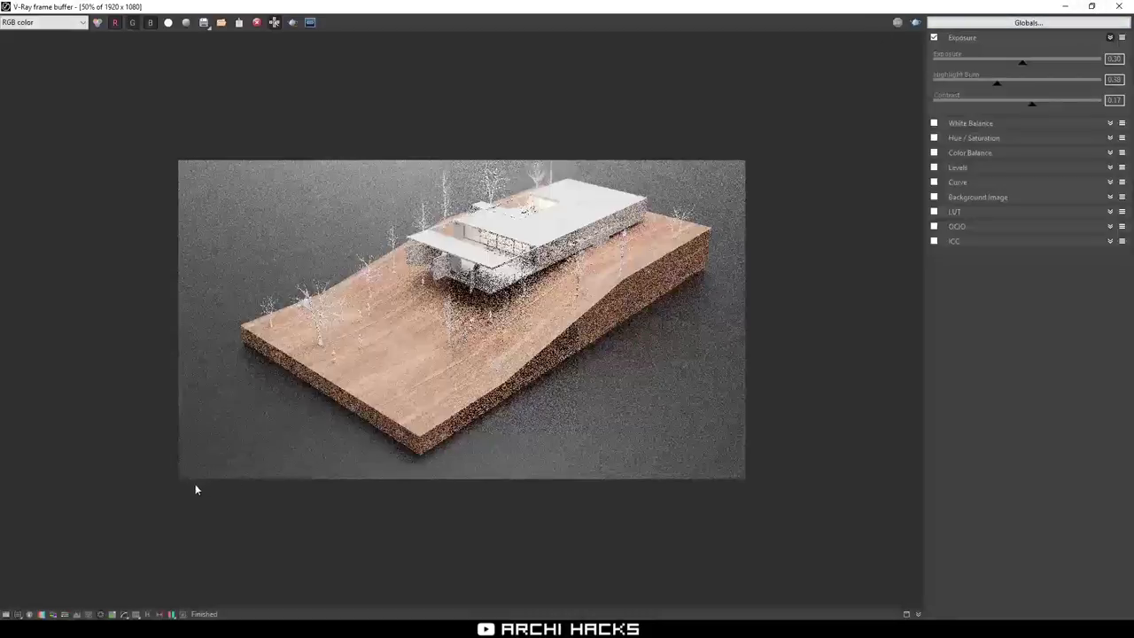
{"action": "left_click", "coordinate": [5, 614]}
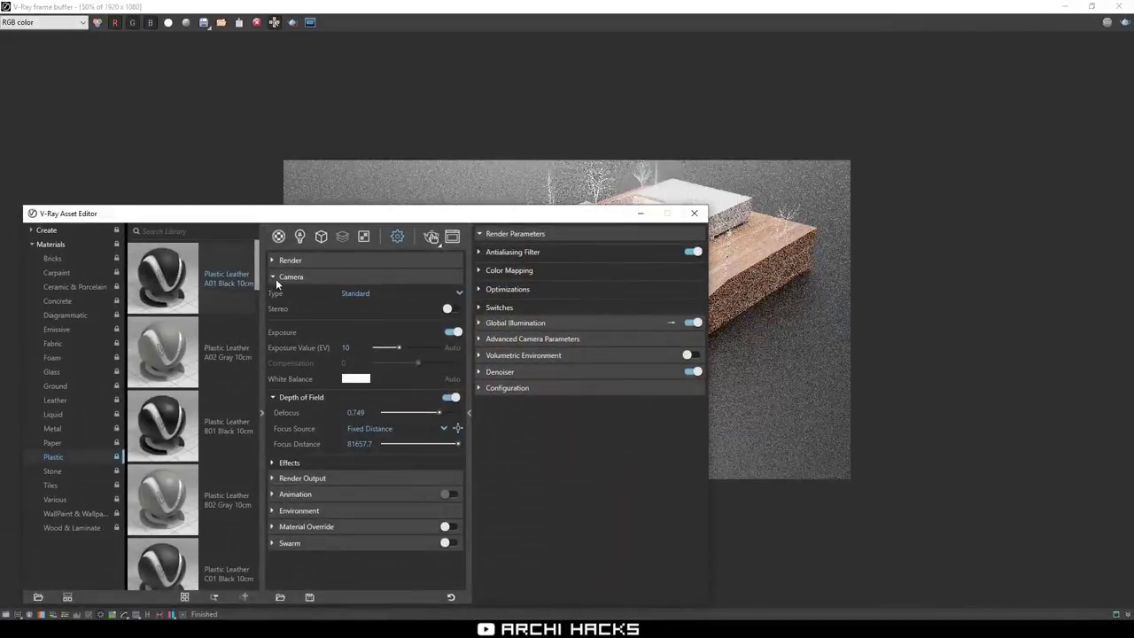
Turn off Interactive rendering and choose the NVIDIA AI denoiser in the Render settings.
{"action": "left_click", "coordinate": [275, 277]}
{"action": "left_click", "coordinate": [274, 260]}
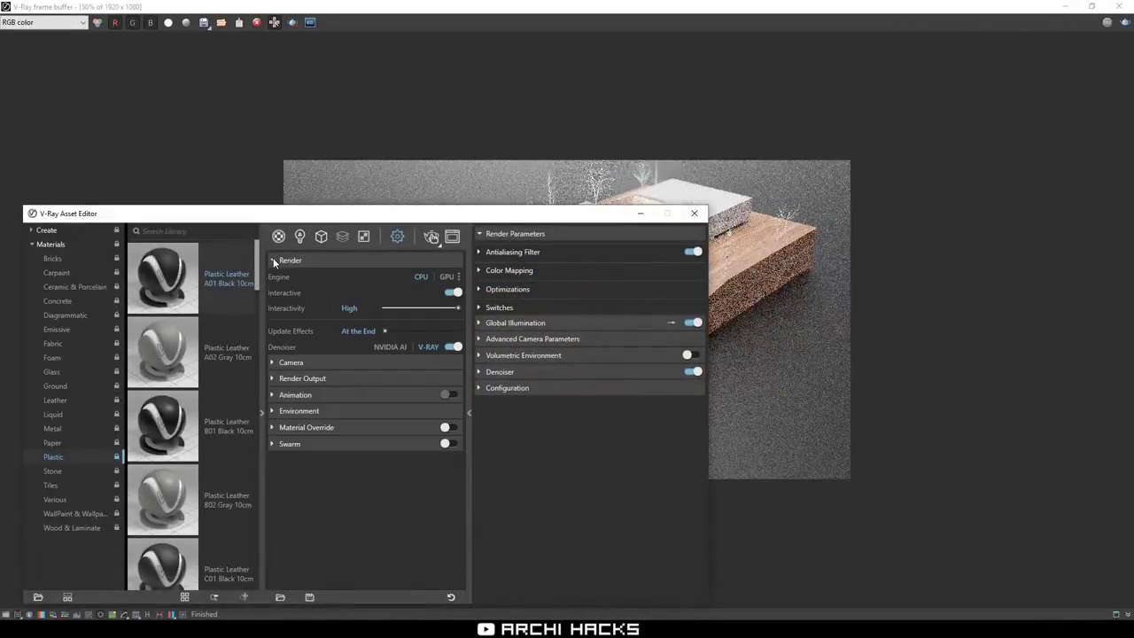
{"action": "left_click", "coordinate": [450, 292]}
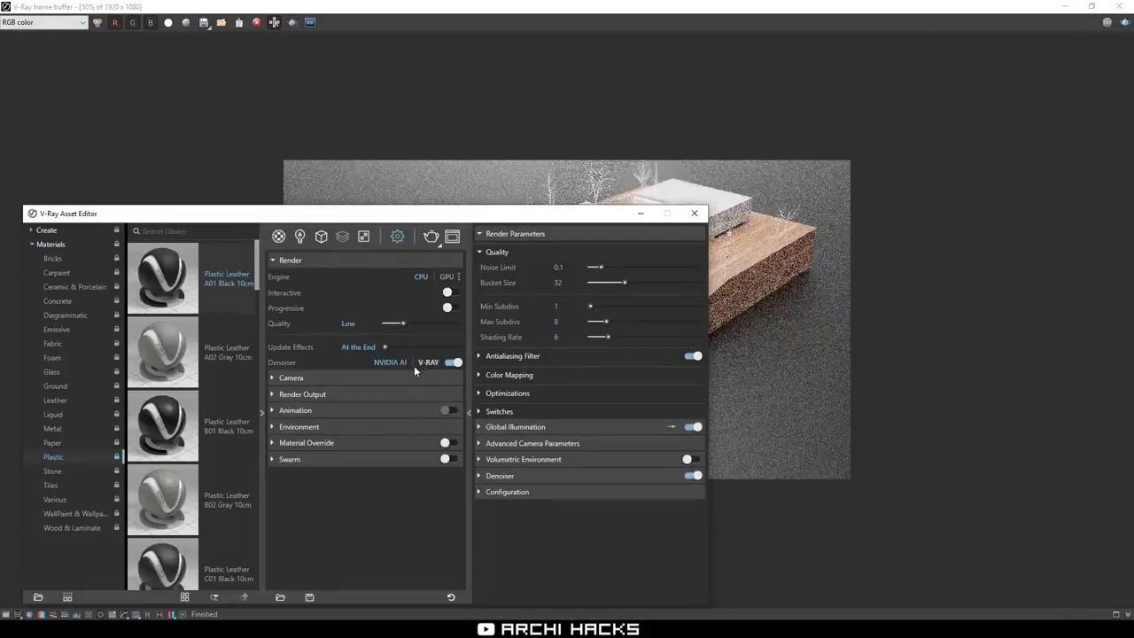
Check the Render Output size settings and start the final production render at 1920 x 1080.
{"action": "left_click", "coordinate": [323, 397]}
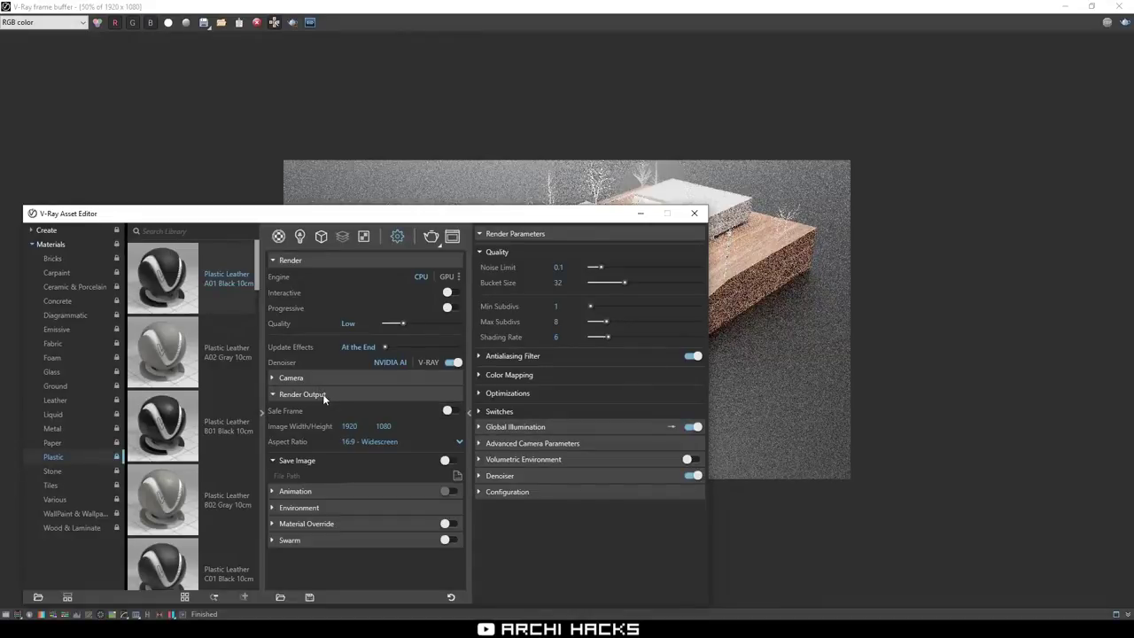
{"action": "left_click", "coordinate": [324, 397]}
{"action": "left_click", "coordinate": [306, 395]}
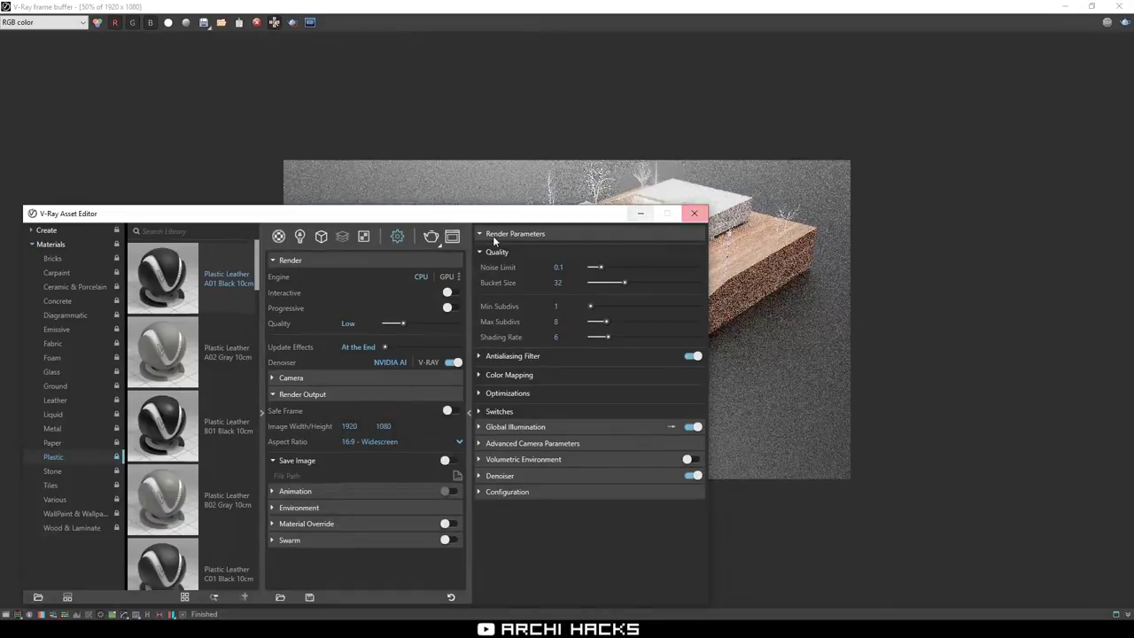
{"action": "left_click", "coordinate": [431, 237]}
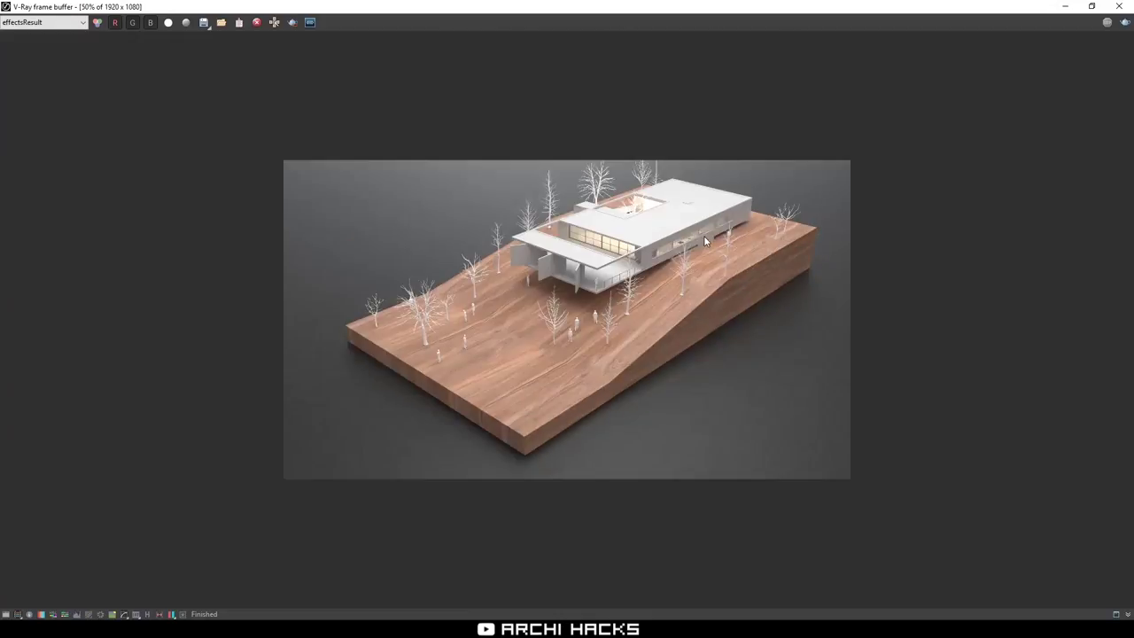
Inspect the finished render up close around the terrace, people, trees and roof, and at full size.
{"action": "double_click", "coordinate": [706, 240]}
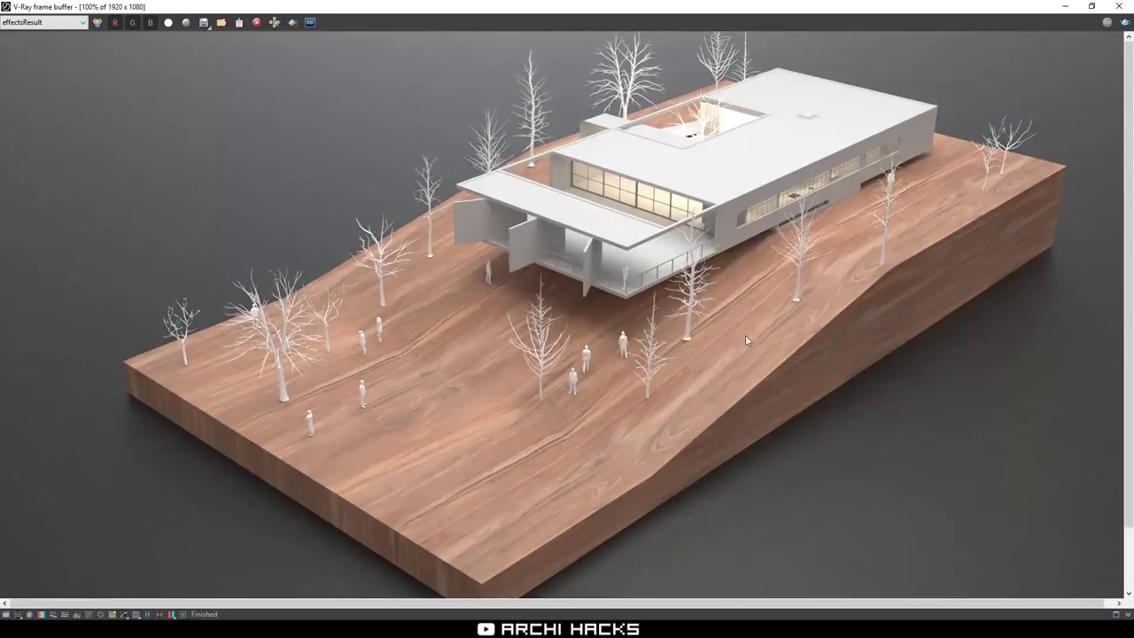
{"action": "scroll", "coordinate": [588, 351], "scroll_direction": "up", "scroll_amount": 1}
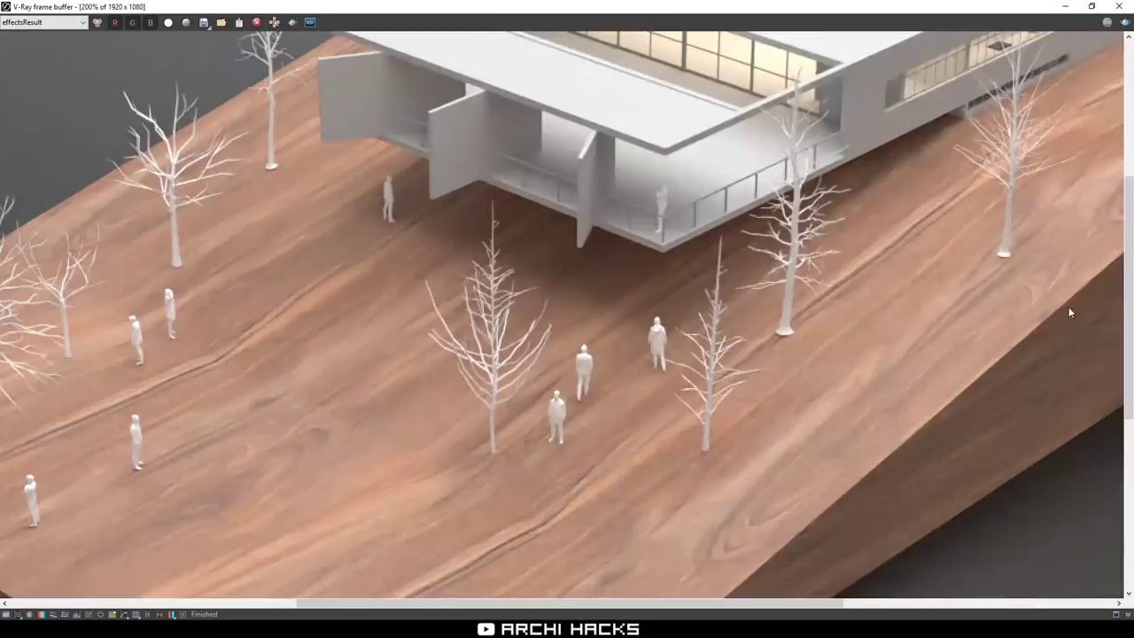
{"action": "left_click_drag", "start_coordinate": [1122, 295], "coordinate": [1130, 151]}
{"action": "middle_click_drag", "start_coordinate": [767, 310], "coordinate": [627, 263]}
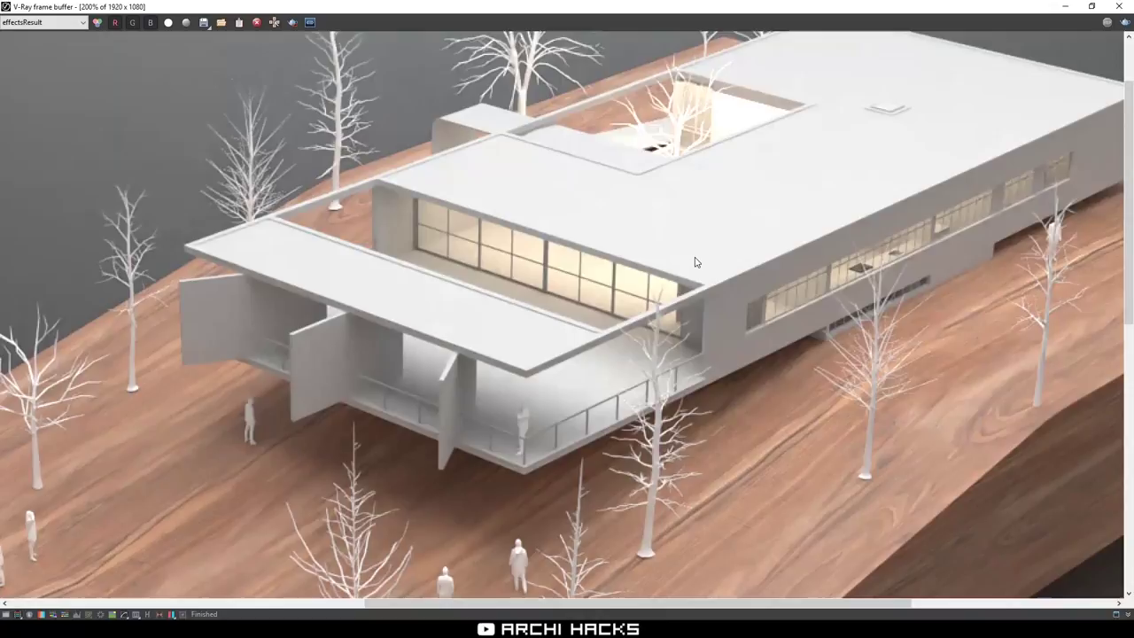
{"action": "scroll", "coordinate": [705, 391], "scroll_direction": "down", "scroll_amount": 2}
{"action": "scroll", "coordinate": [604, 308], "scroll_direction": "up", "scroll_amount": 1}
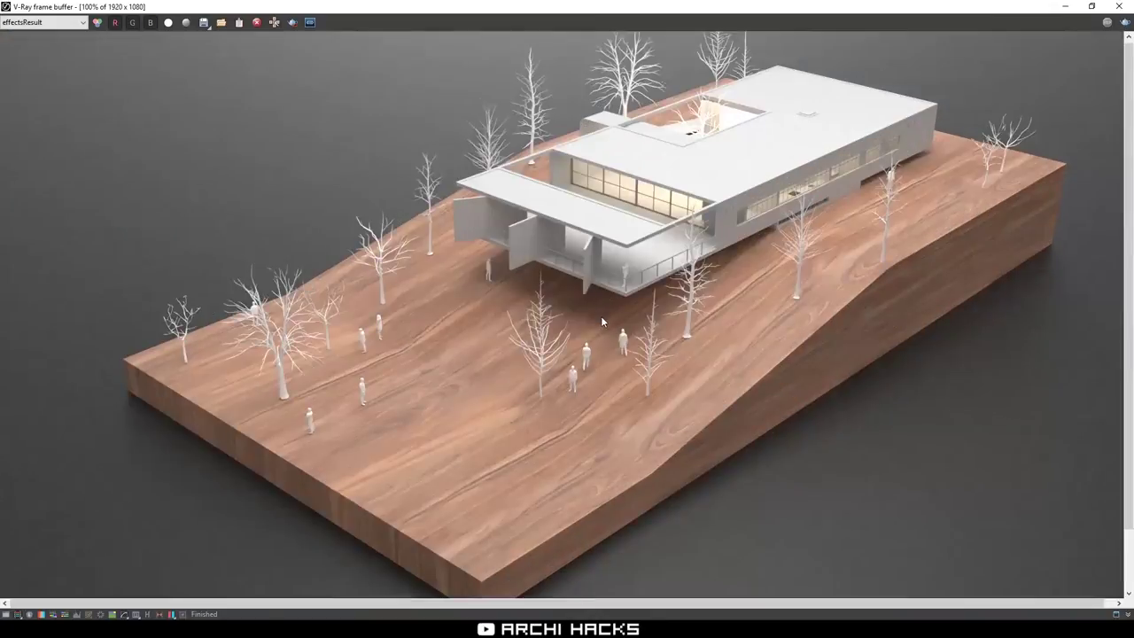
{"action": "middle_click_drag", "start_coordinate": [977, 310], "coordinate": [977, 307]}
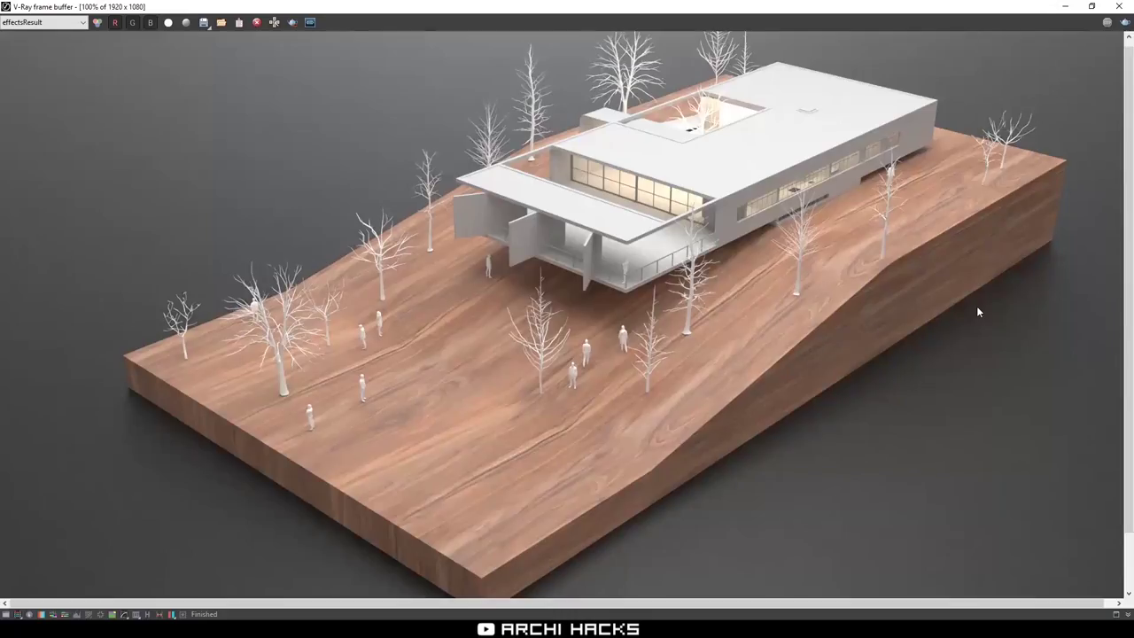